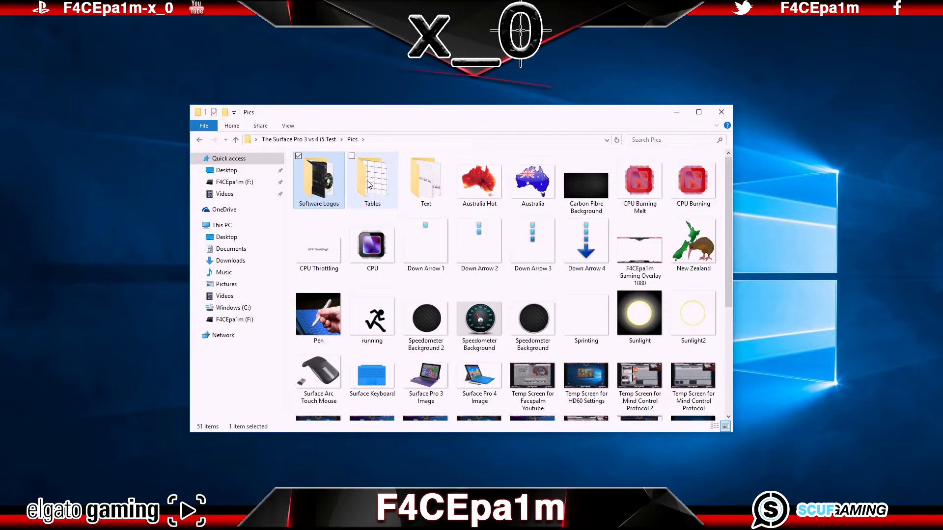
# Step: Browse from the Pics folder to the project's Audio folder and look inside its Voice Recording subfolder
pyautogui.click(368, 185)
pyautogui.click(424, 186)
pyautogui.click(322, 183)
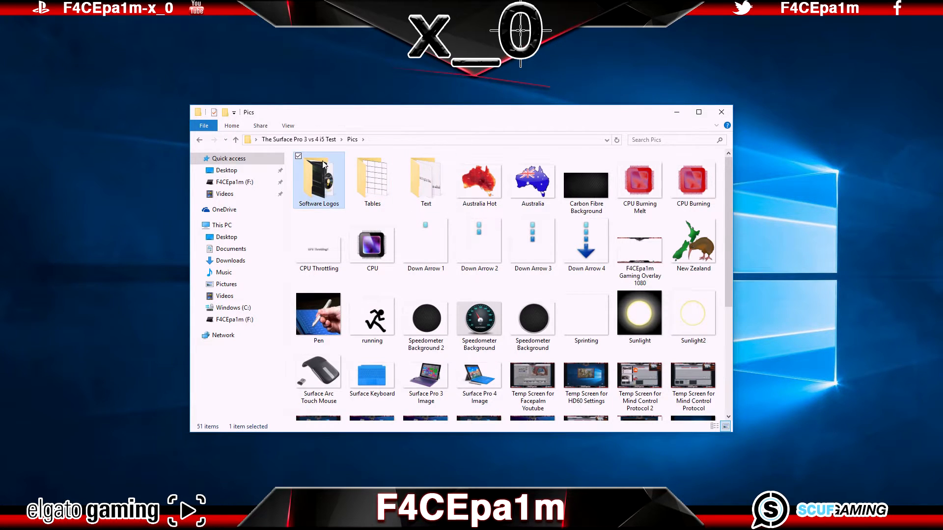
pyautogui.click(315, 140)
pyautogui.doubleClick(332, 169)
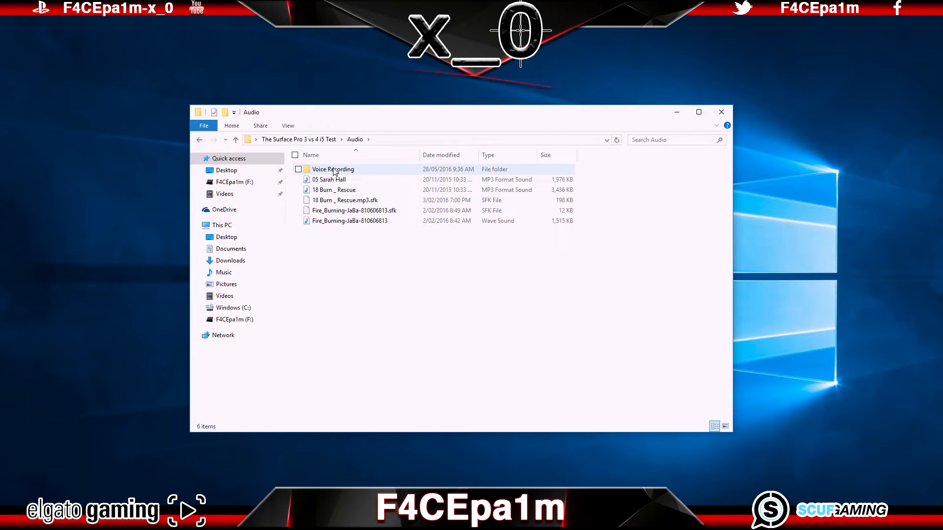
pyautogui.click(361, 171)
pyautogui.doubleClick(361, 171)
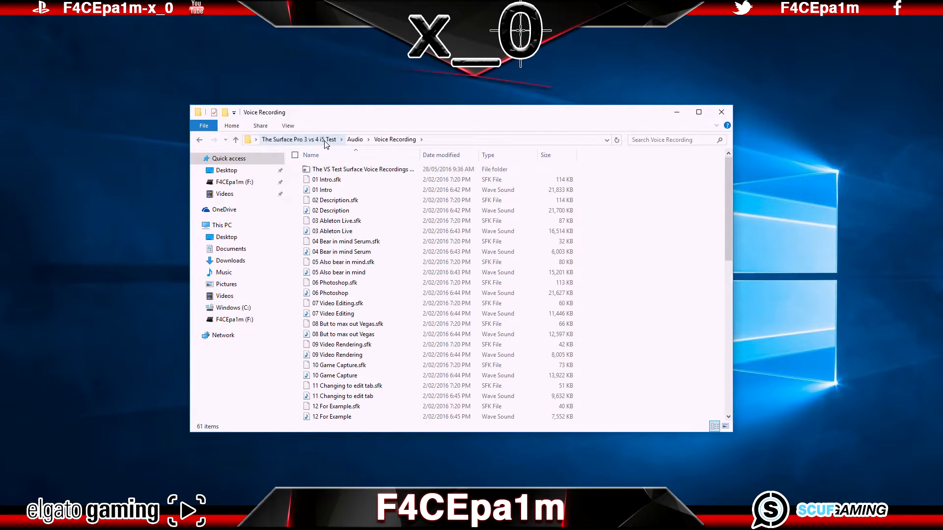
# Step: Look through the Pics folder's Tables PSD files and Text subfolder, ending back in The Surface Pro 3 vs 4 i5 Test folder
pyautogui.click(299, 140)
pyautogui.doubleClick(334, 183)
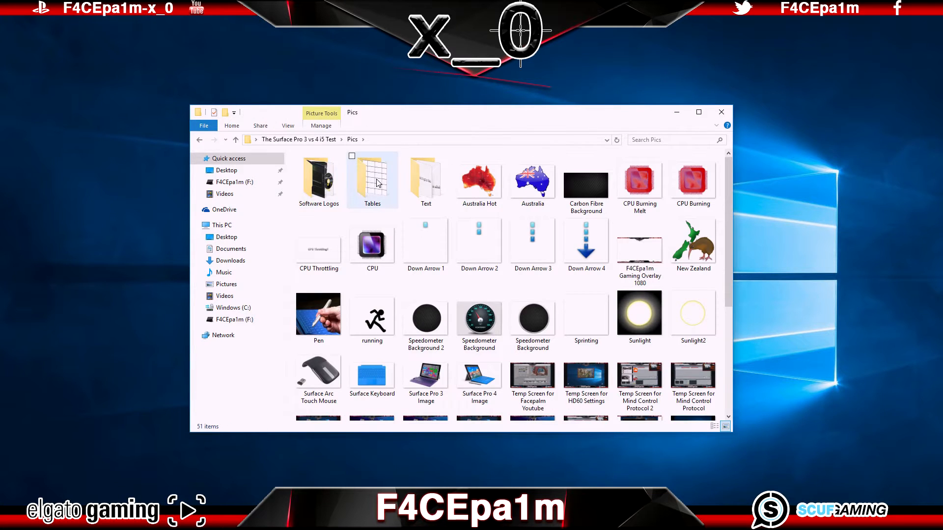
pyautogui.doubleClick(376, 183)
pyautogui.doubleClick(331, 201)
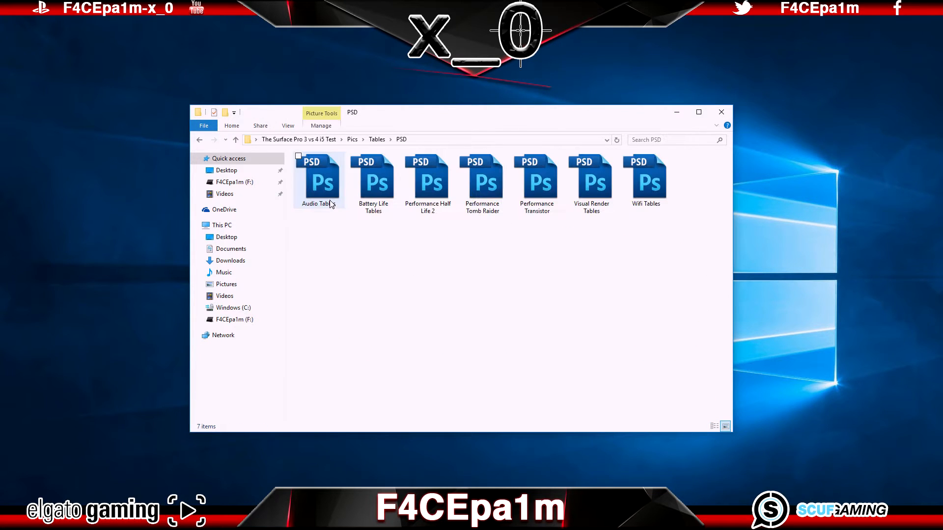
pyautogui.click(352, 139)
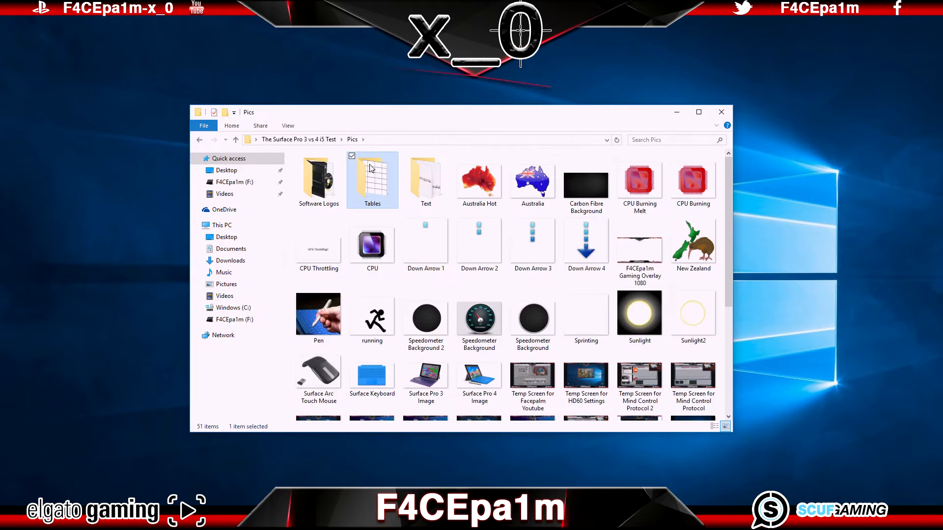
pyautogui.click(423, 183)
pyautogui.doubleClick(426, 183)
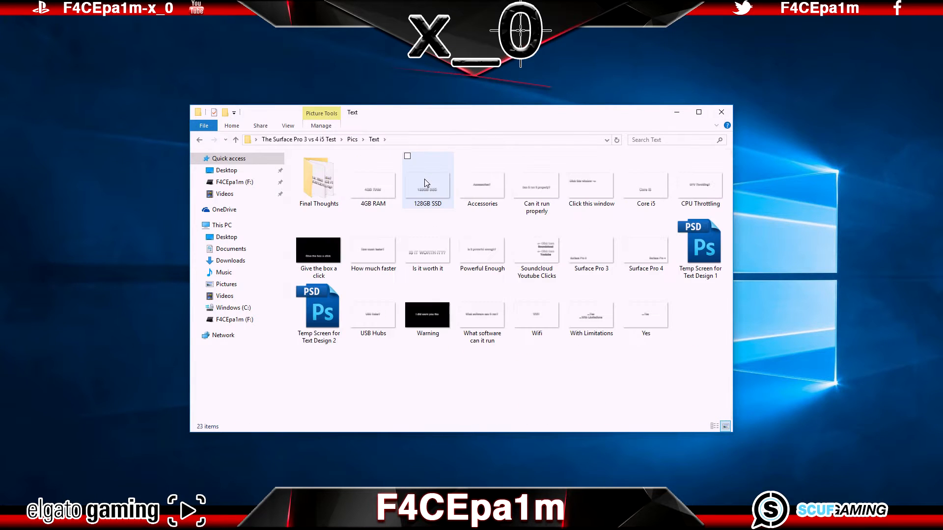
pyautogui.click(426, 183)
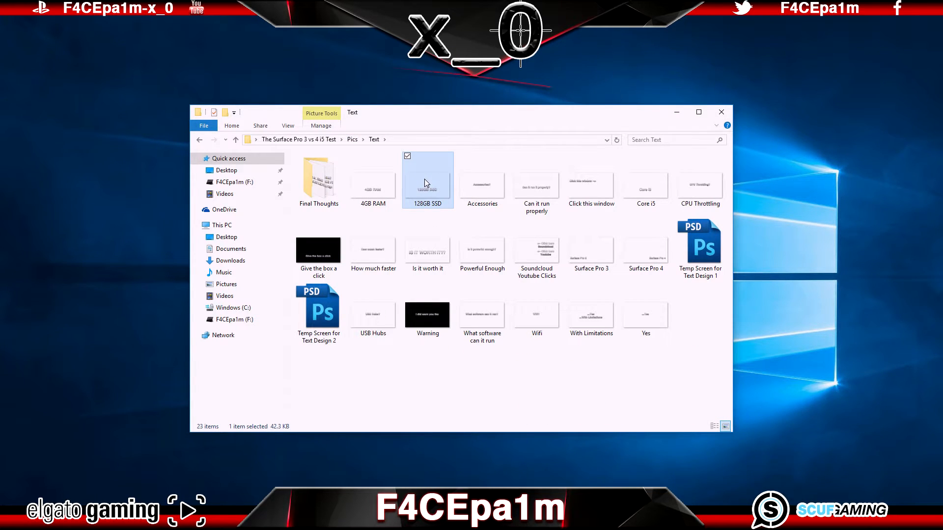
pyautogui.click(302, 140)
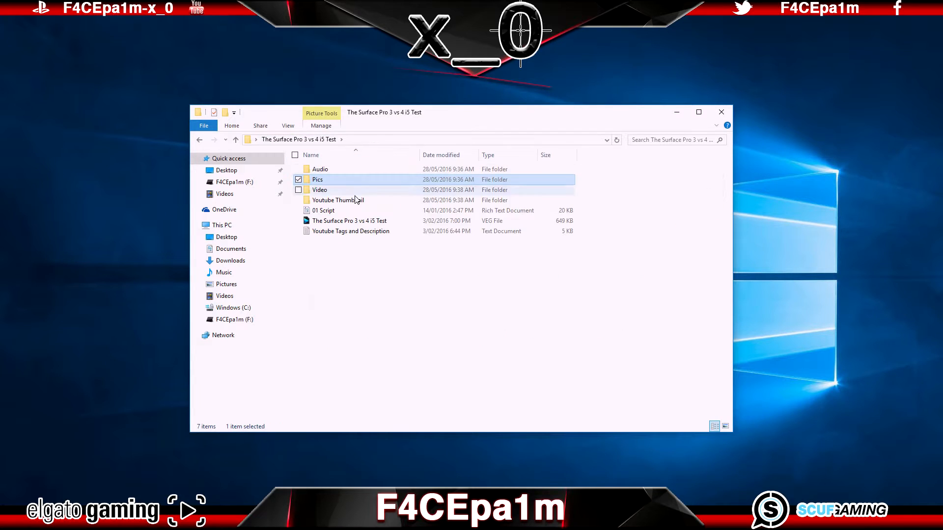
pyautogui.click(439, 261)
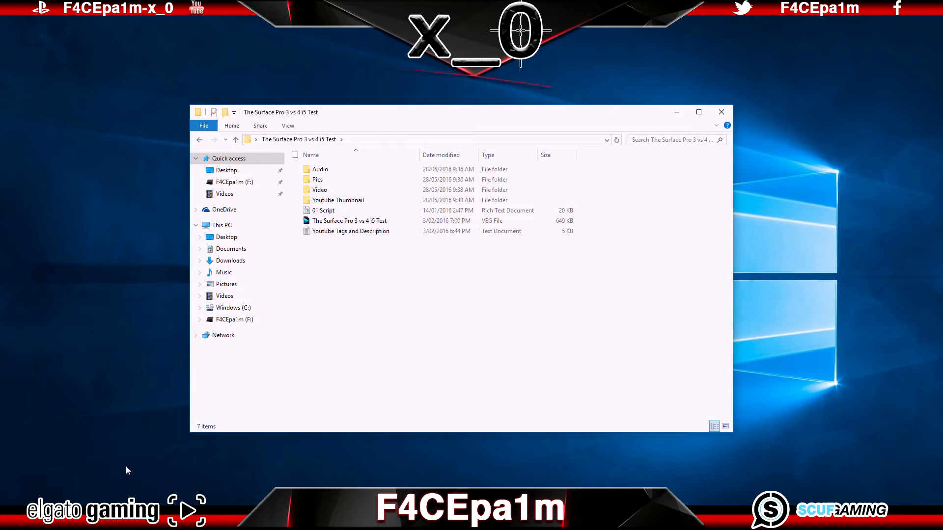
# Step: Switch to Vegas Pro and bring the Project Media window into view
pyautogui.click(84, 520)
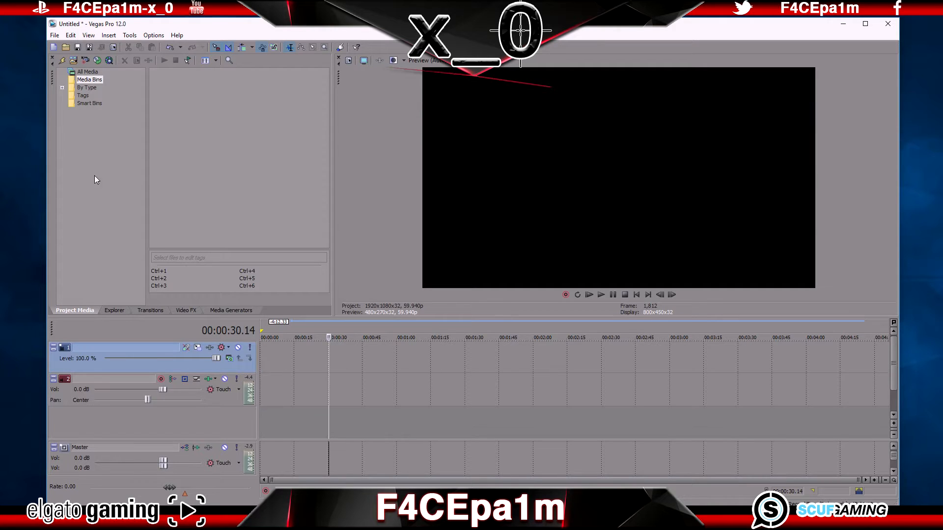
pyautogui.click(88, 35)
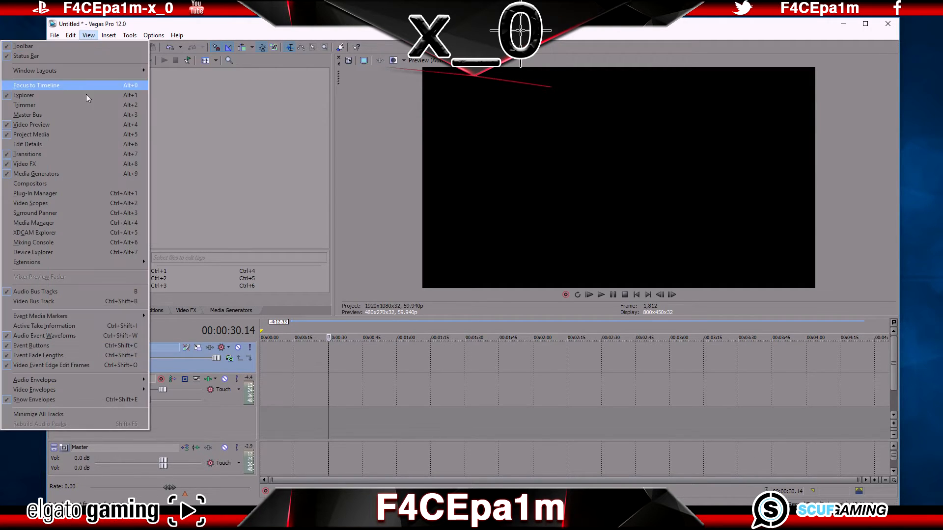
pyautogui.click(106, 134)
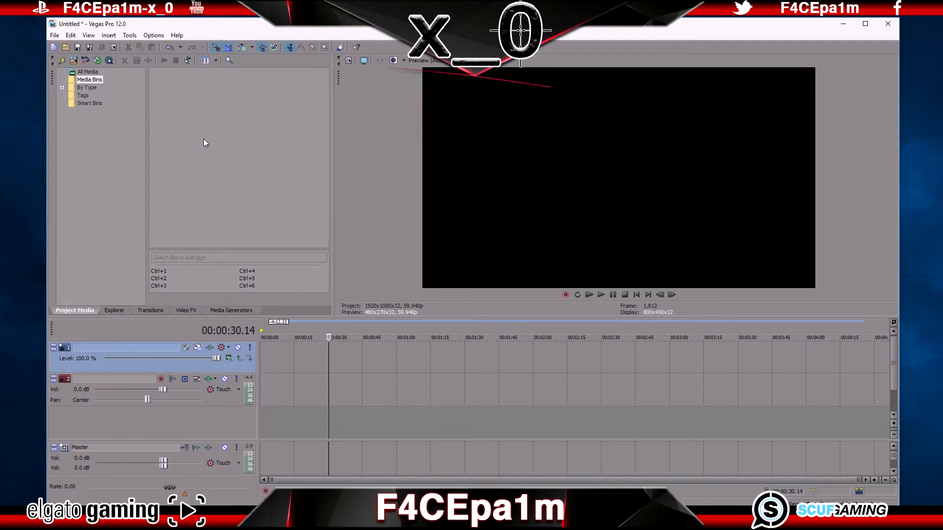
# Step: Create a new bin named Audio under Media Bins in the project media
pyautogui.rightClick(73, 81)
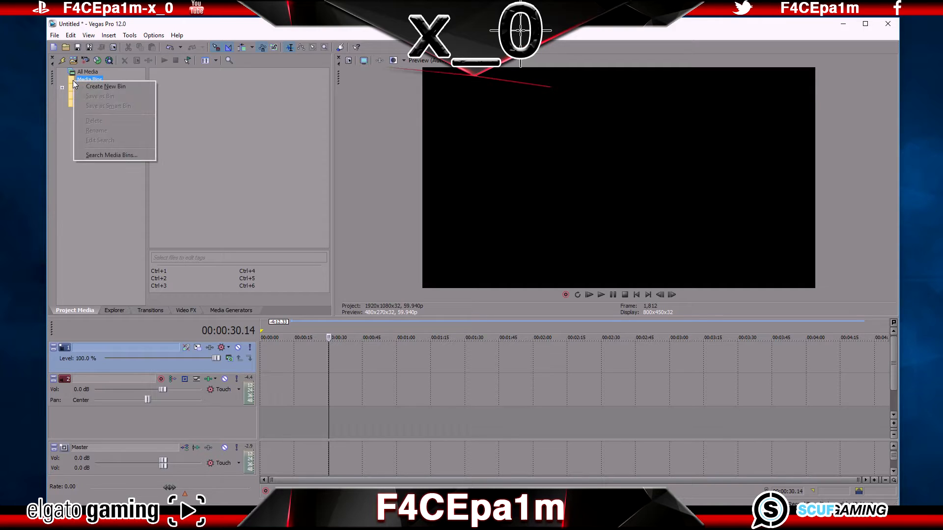
pyautogui.click(149, 88)
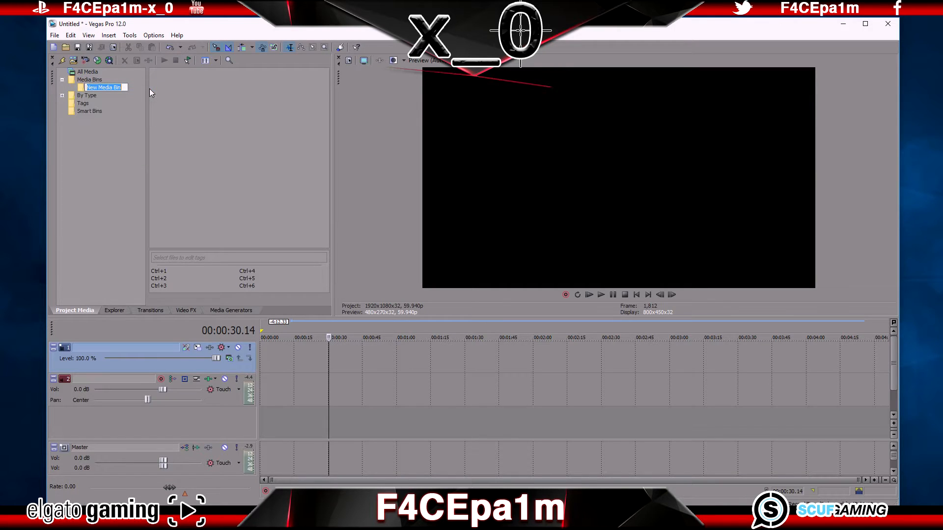
pyautogui.write('Audio')
pyautogui.press('Return')
# Step: Add two more bins named Video and Pics under Media Bins
pyautogui.rightClick(101, 81)
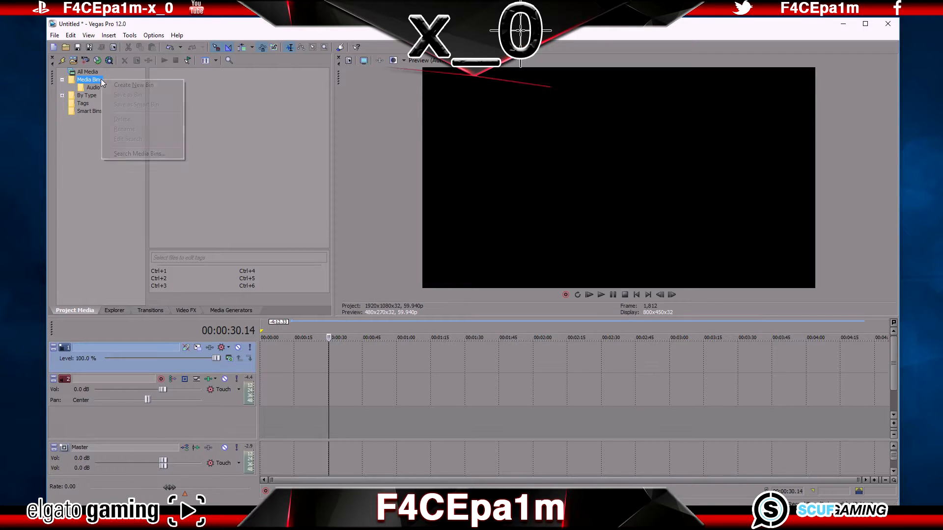
pyautogui.click(106, 84)
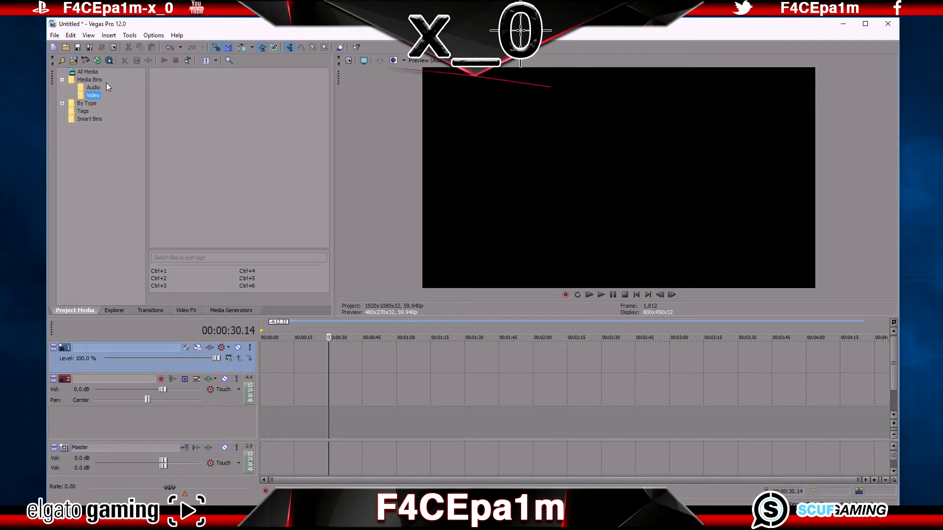
pyautogui.rightClick(106, 82)
pyautogui.click(106, 85)
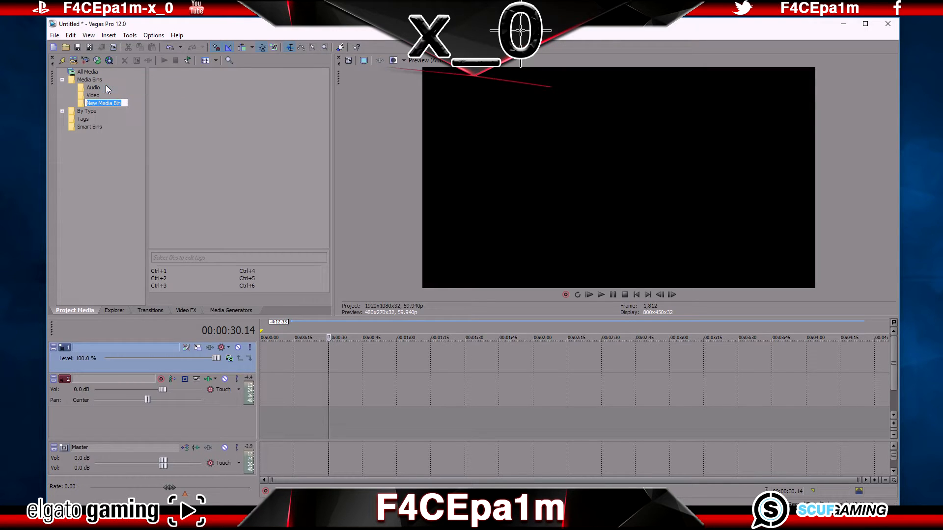
pyautogui.write('Pics')
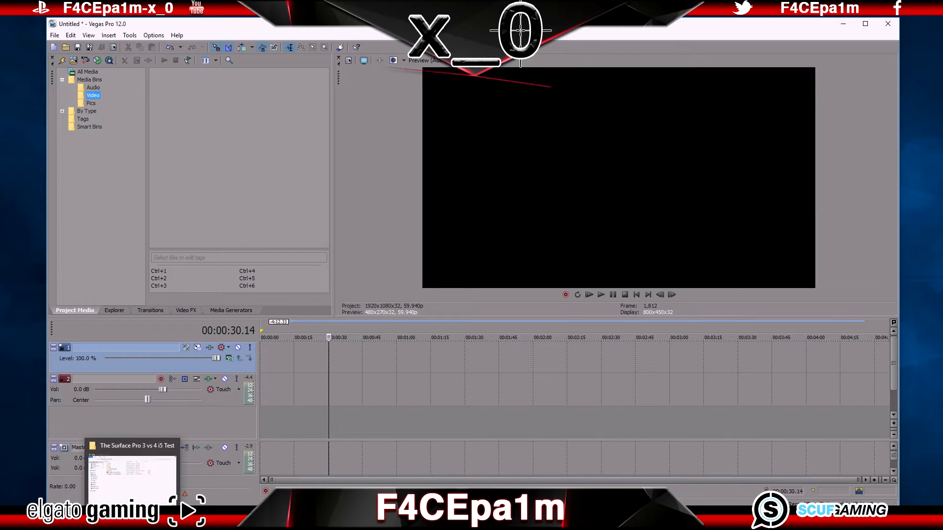
# Step: Import 01 Drum Loop Stress Test.mp4 from the project's Video folder into the Video media bin
pyautogui.click(147, 468)
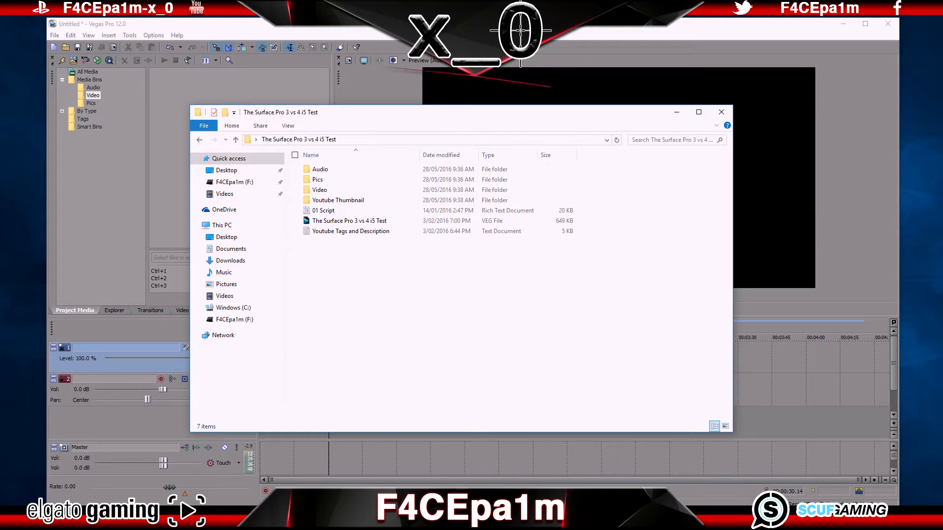
pyautogui.doubleClick(324, 189)
pyautogui.moveTo(327, 184); pyautogui.dragTo(231, 89)
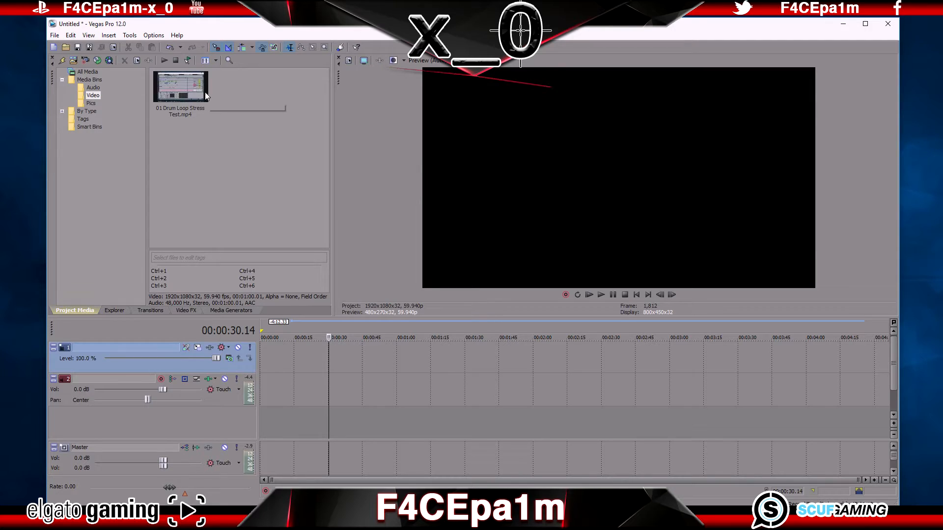
# Step: Remove the 01 Drum Loop Stress Test.mp4 clip from the project
pyautogui.click(204, 93)
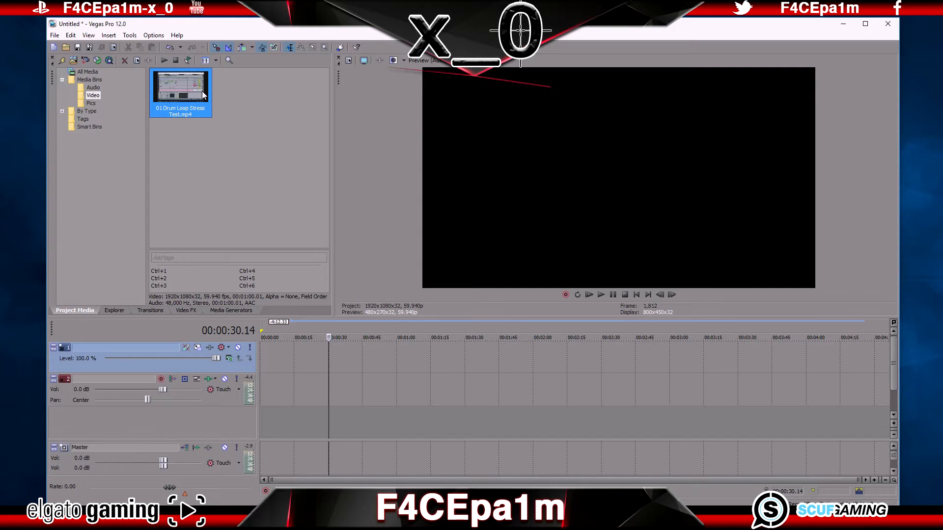
pyautogui.rightClick(204, 94)
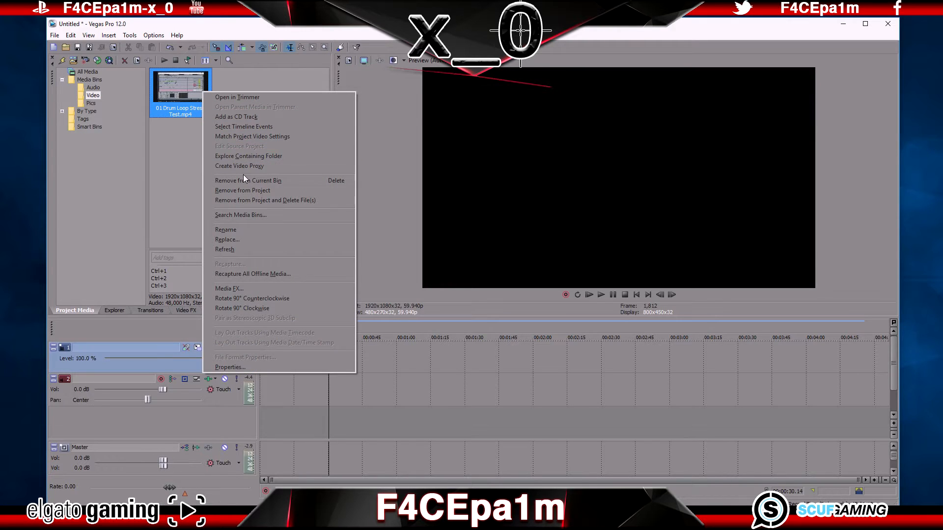
pyautogui.click(251, 192)
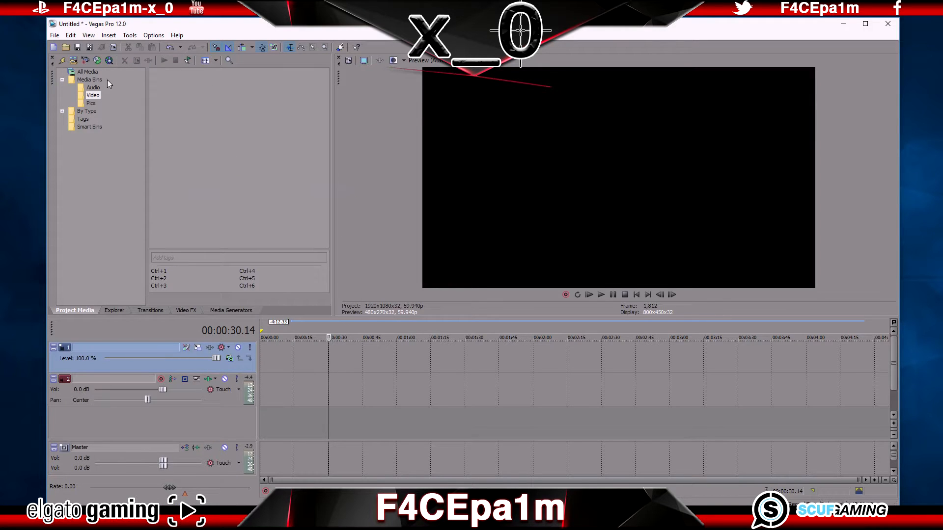
# Step: Open the project properties and review the video settings, including the prerendered files folder and the available frame rates
pyautogui.click(55, 37)
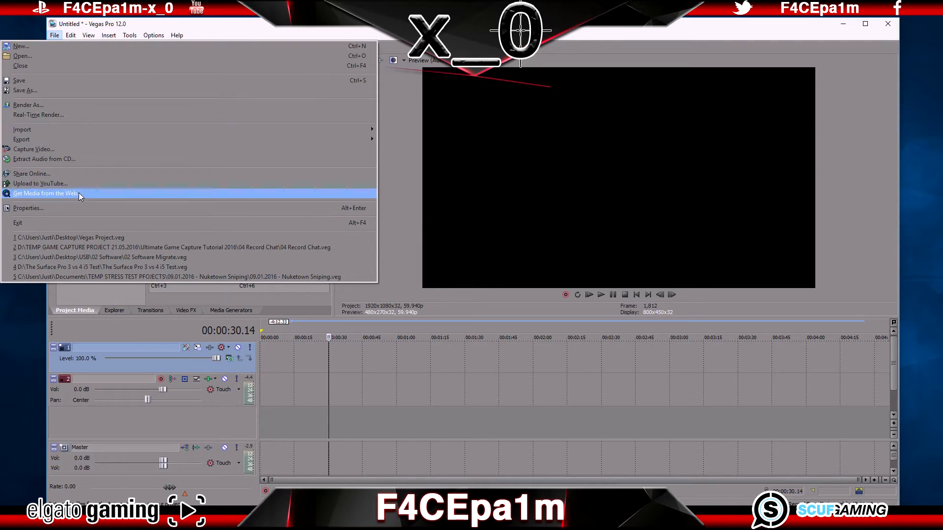
pyautogui.click(80, 208)
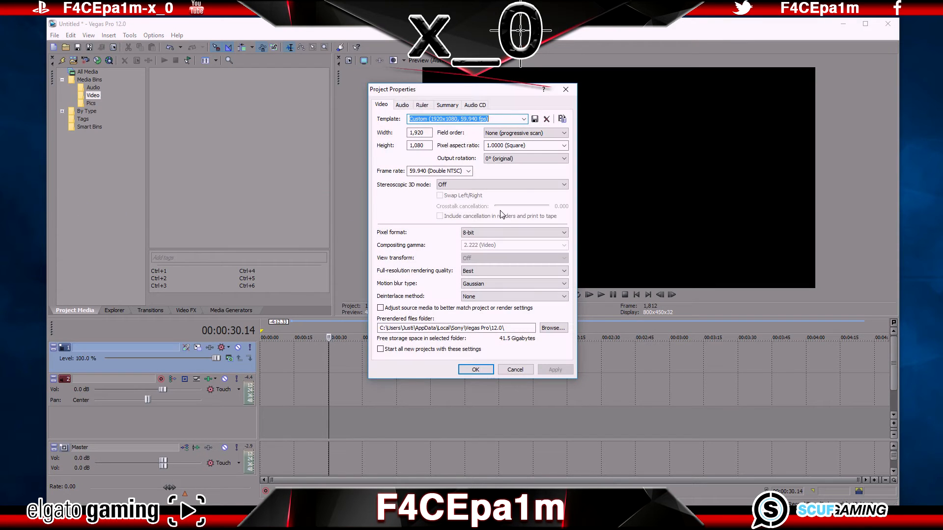
pyautogui.click(391, 106)
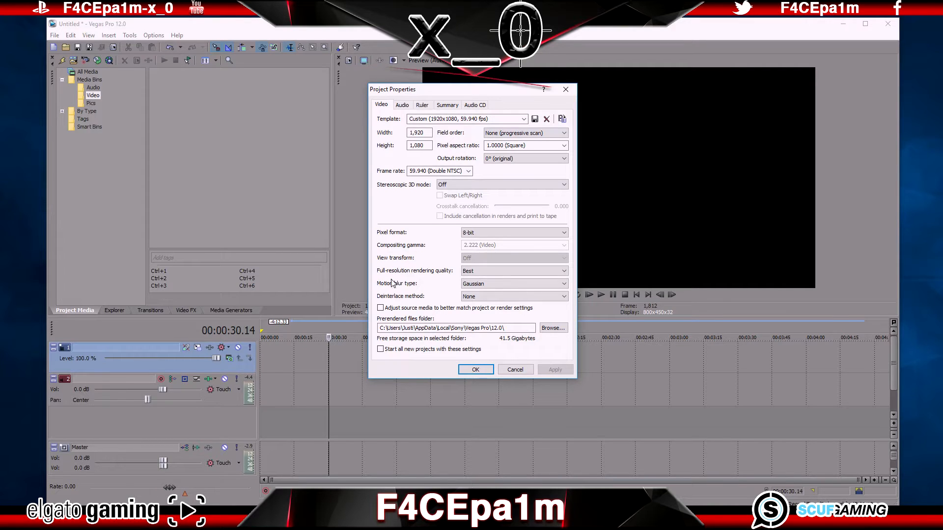
pyautogui.click(415, 328)
pyautogui.moveTo(416, 328); pyautogui.dragTo(509, 329)
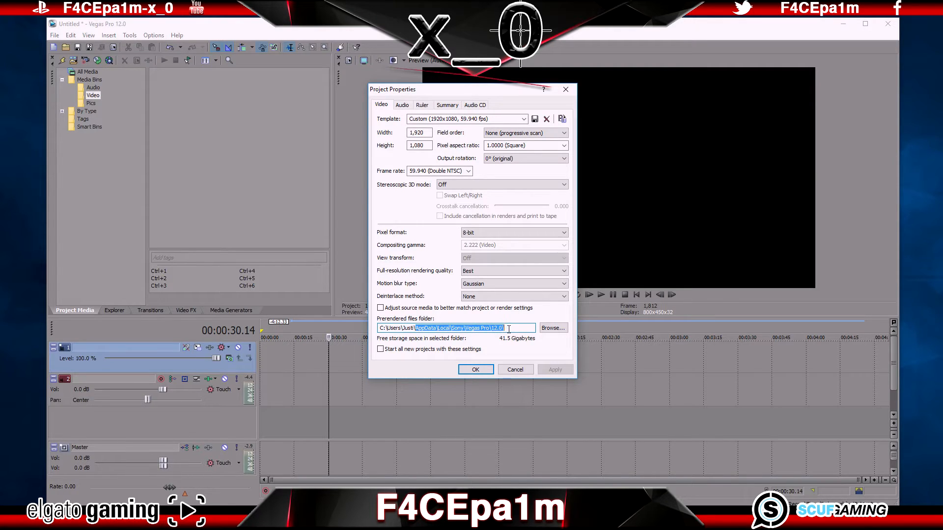
pyautogui.click(512, 328)
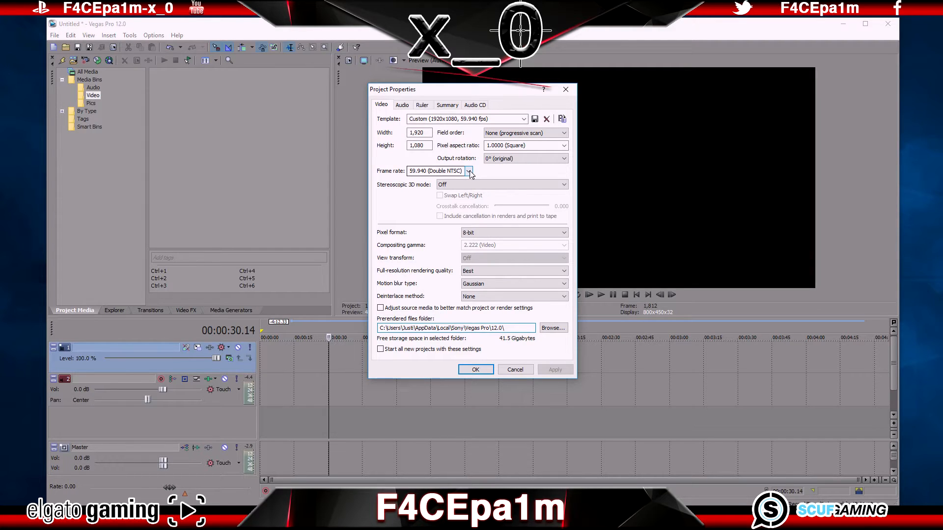
pyautogui.click(469, 171)
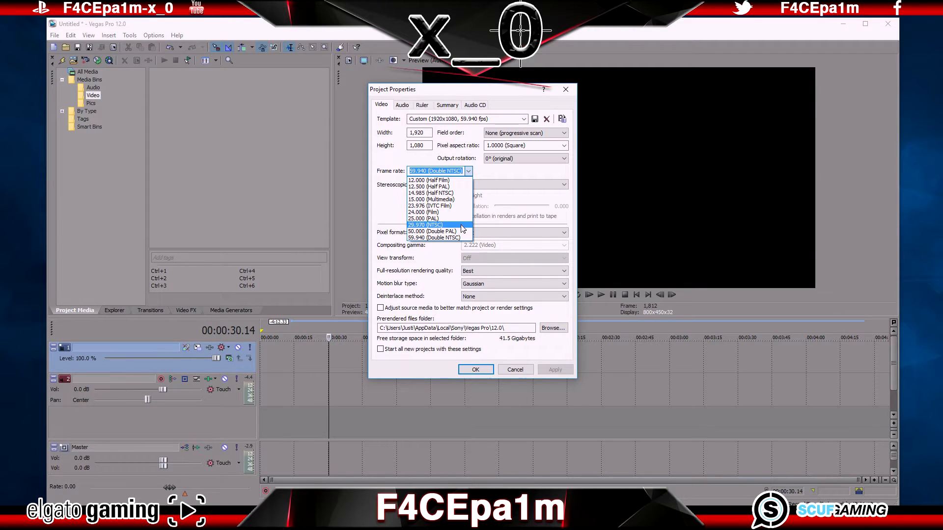
pyautogui.click(468, 173)
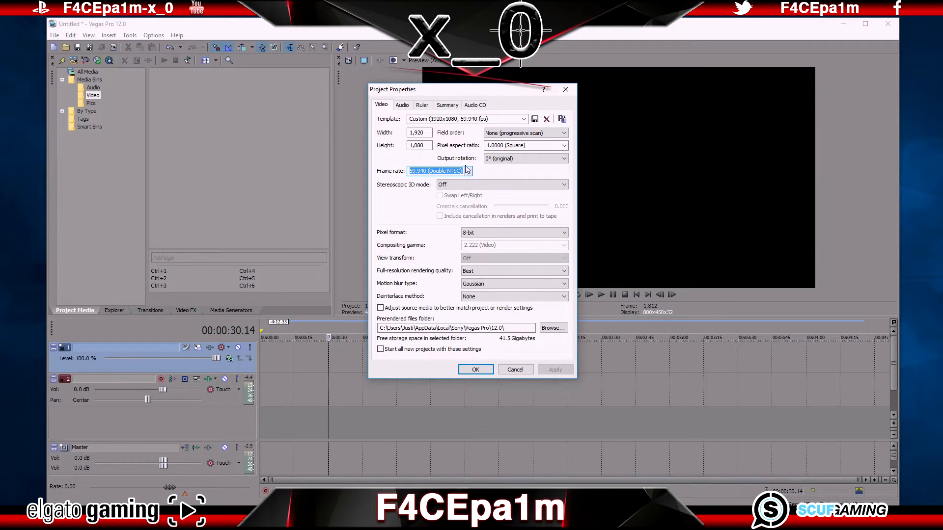
# Step: Review the project's audio settings, make all new projects start with these settings, and apply the project properties
pyautogui.click(406, 110)
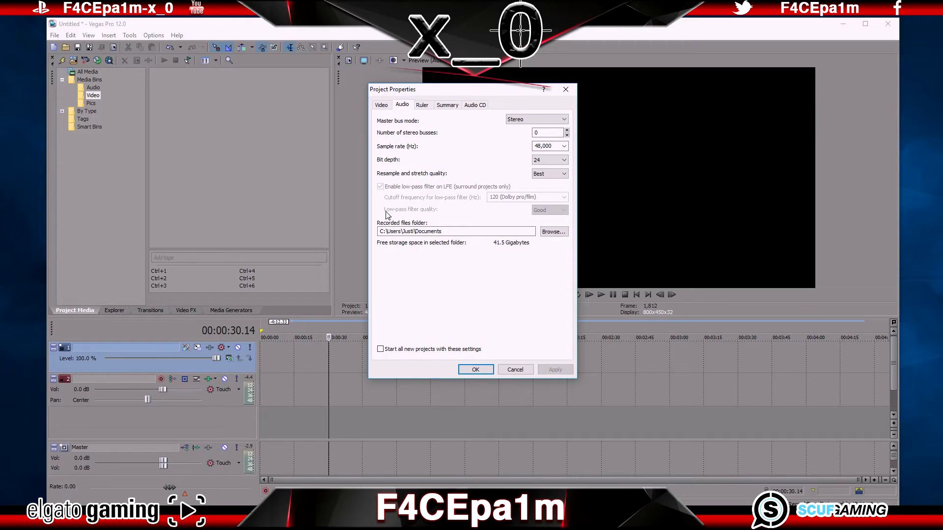
pyautogui.click(455, 232)
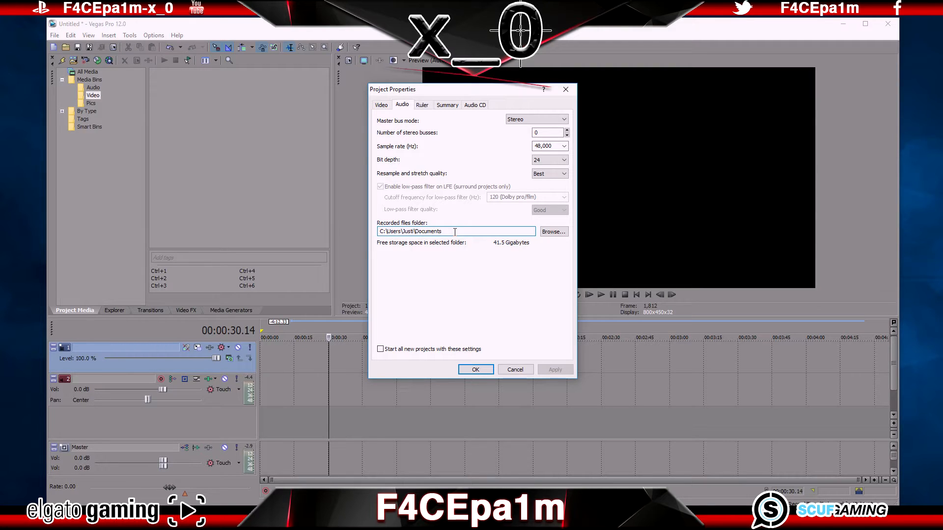
pyautogui.click(381, 349)
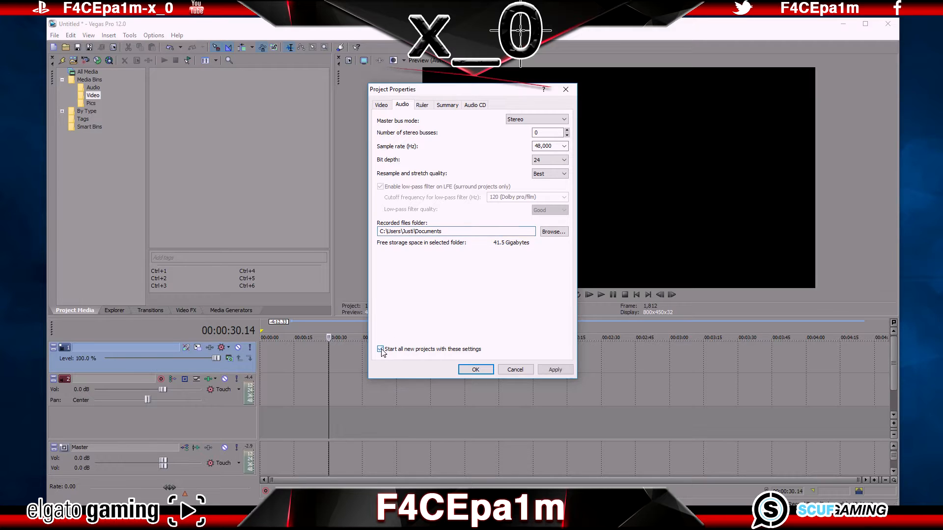
pyautogui.click(382, 105)
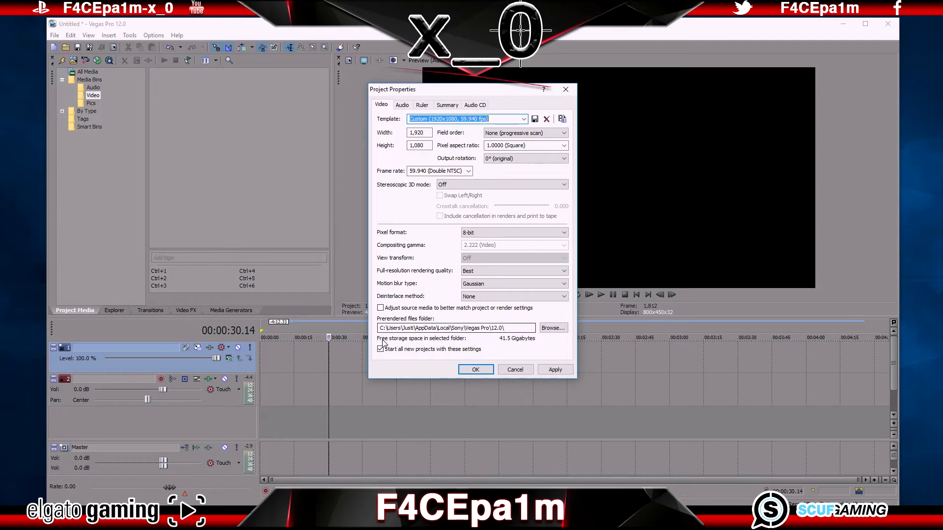
pyautogui.click(545, 369)
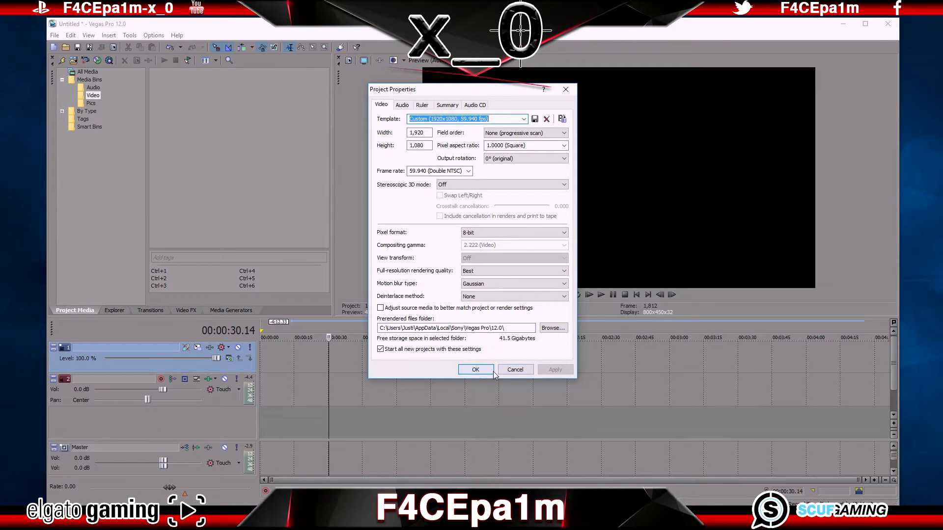
pyautogui.click(476, 369)
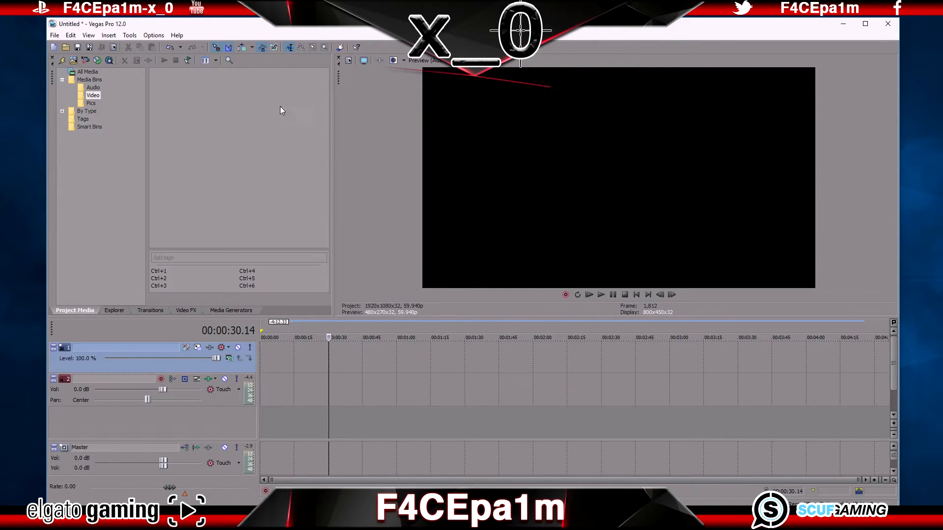
# Step: Open the preferences and examine the general and video settings, including the maximum dynamic RAM preview
pyautogui.click(161, 37)
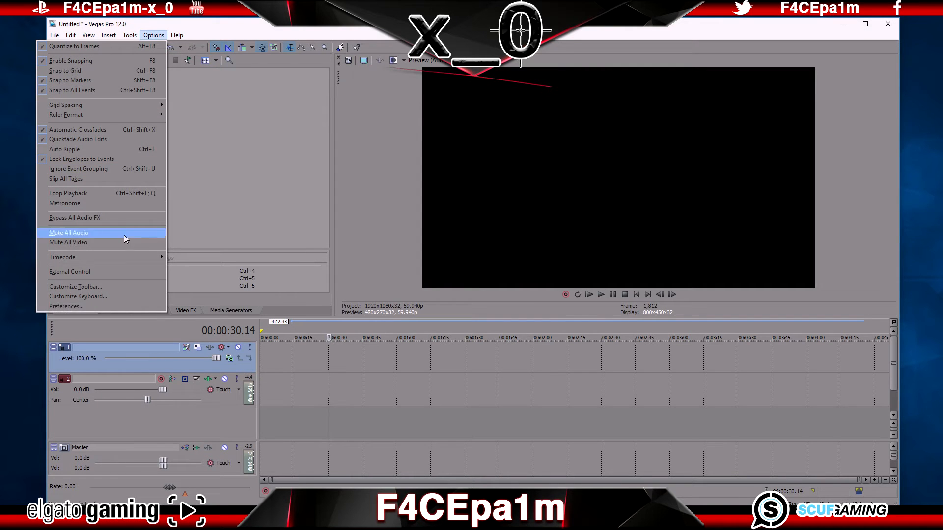
pyautogui.click(110, 308)
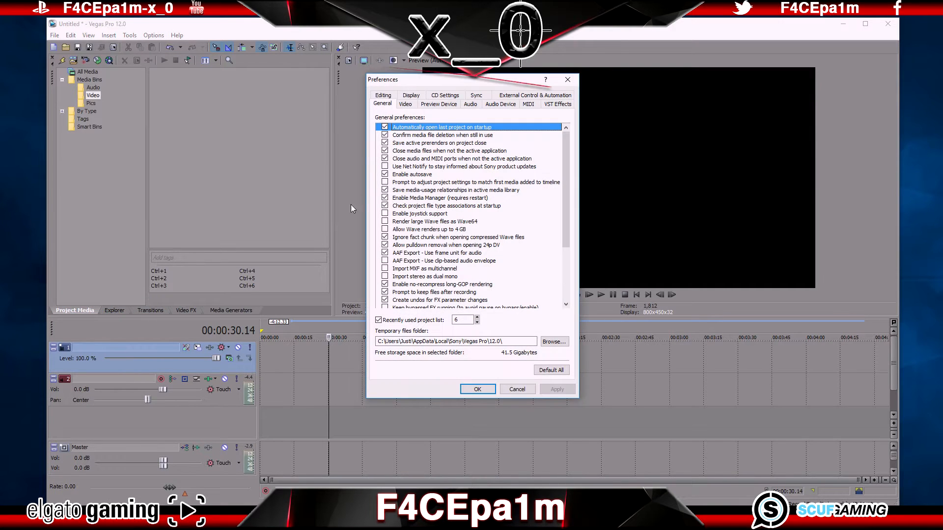
pyautogui.click(408, 105)
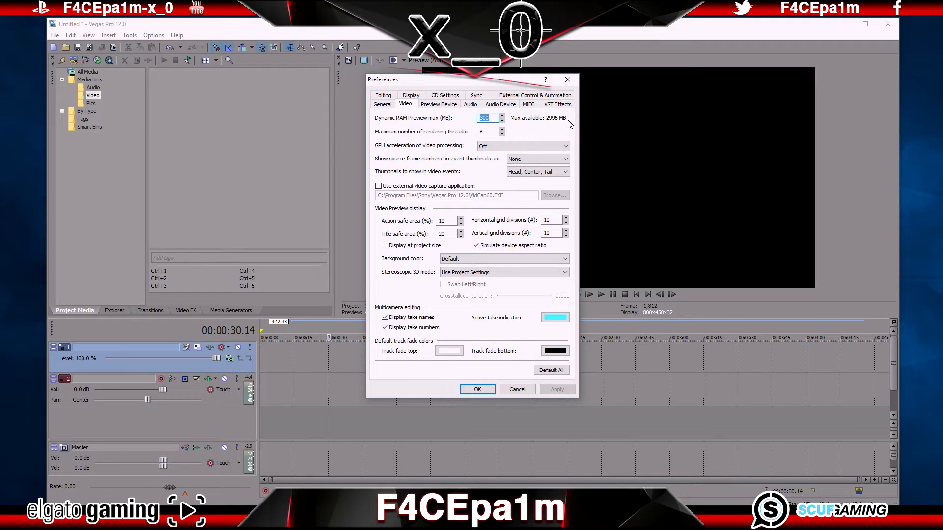
pyautogui.click(488, 390)
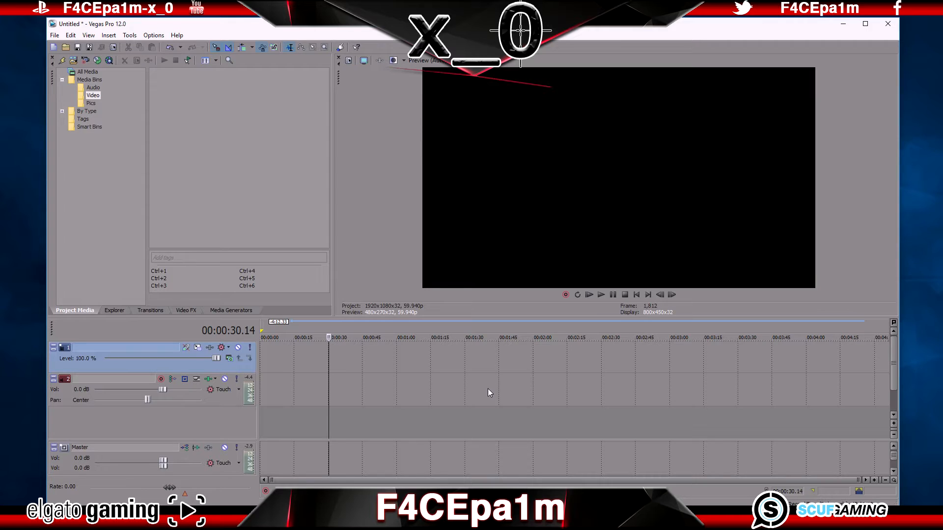
pyautogui.click(54, 35)
pyautogui.click(58, 90)
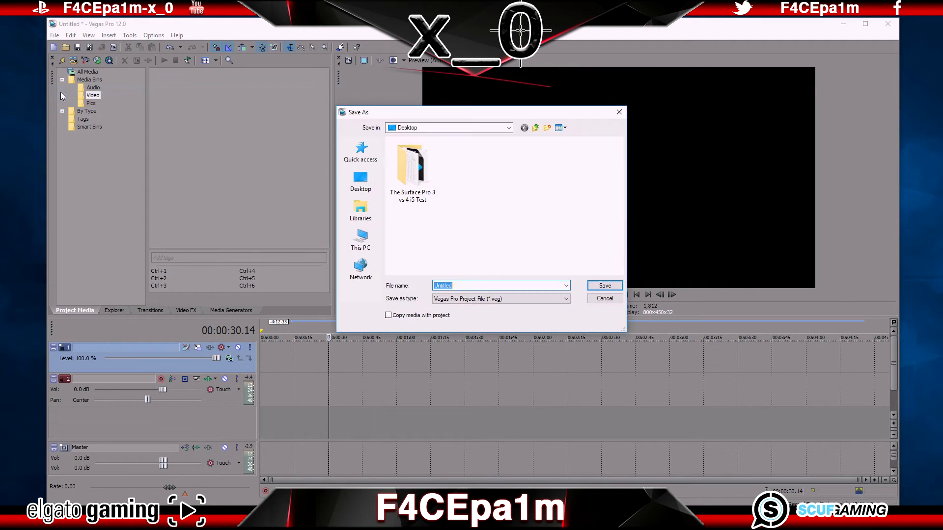
pyautogui.doubleClick(411, 178)
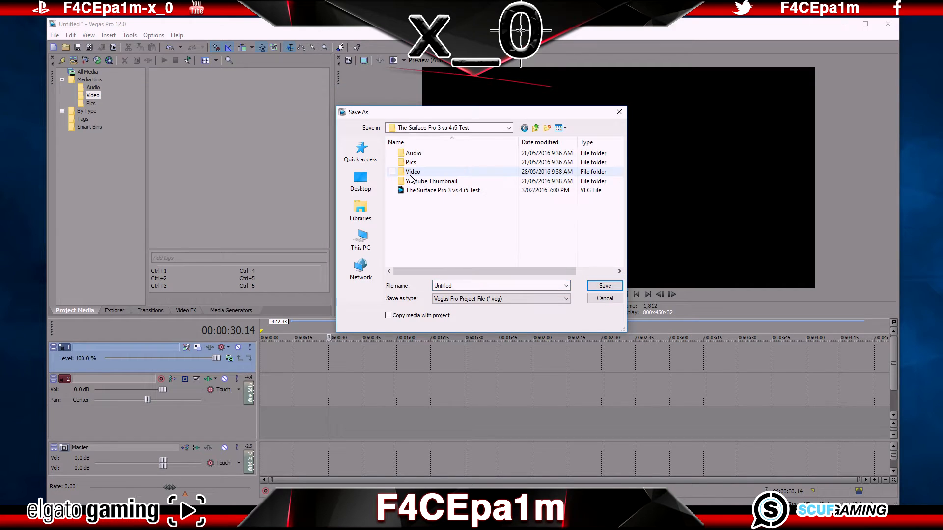
pyautogui.click(450, 192)
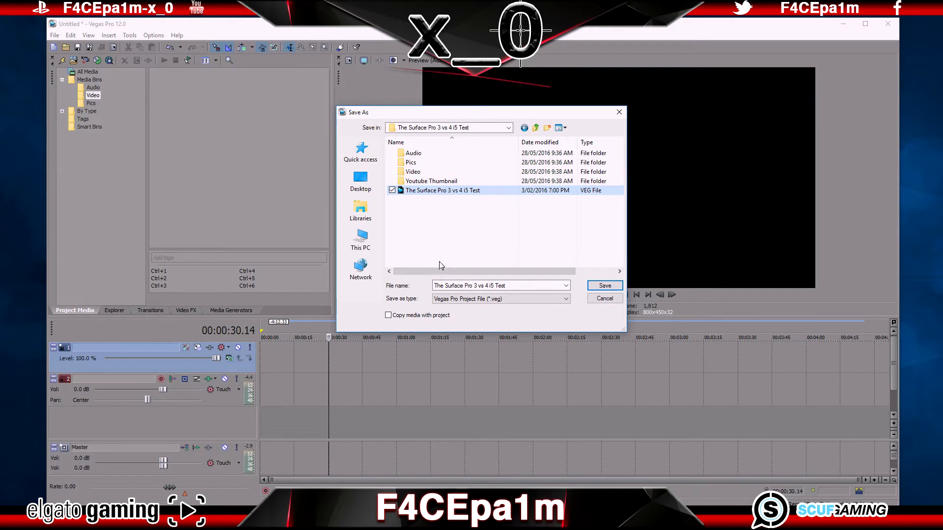
pyautogui.click(560, 286)
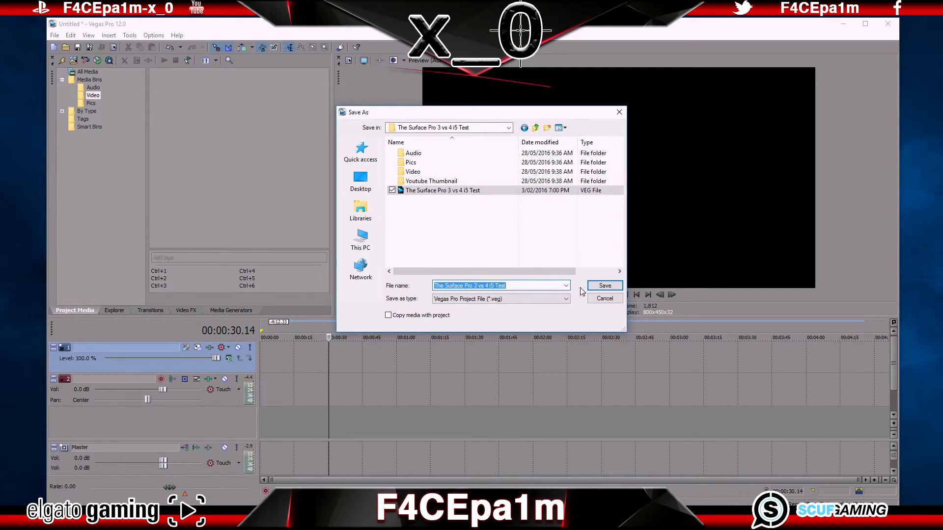
pyautogui.click(620, 112)
# Step: Switch to File Explorer and examine the project file in the The Surface Pro 3 vs 4 i5 Test folder
pyautogui.moveTo(132, 519)
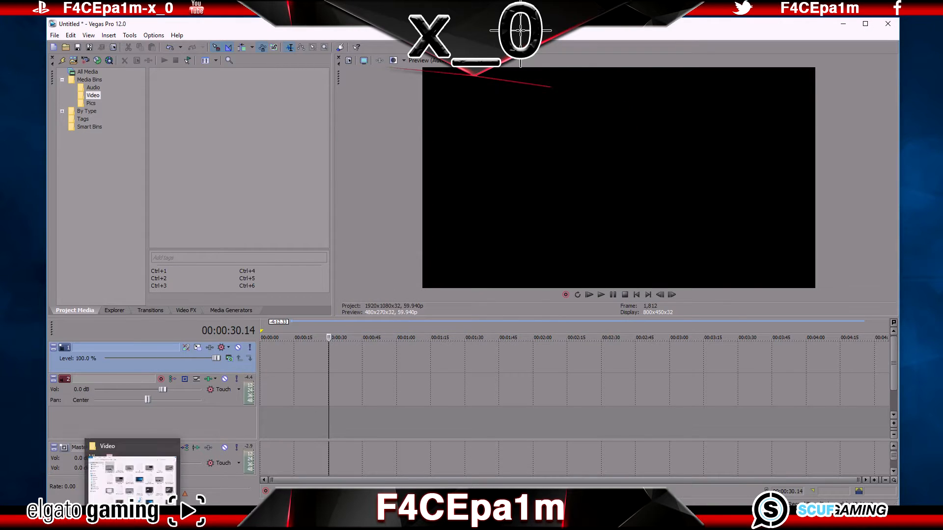
pyautogui.click(133, 479)
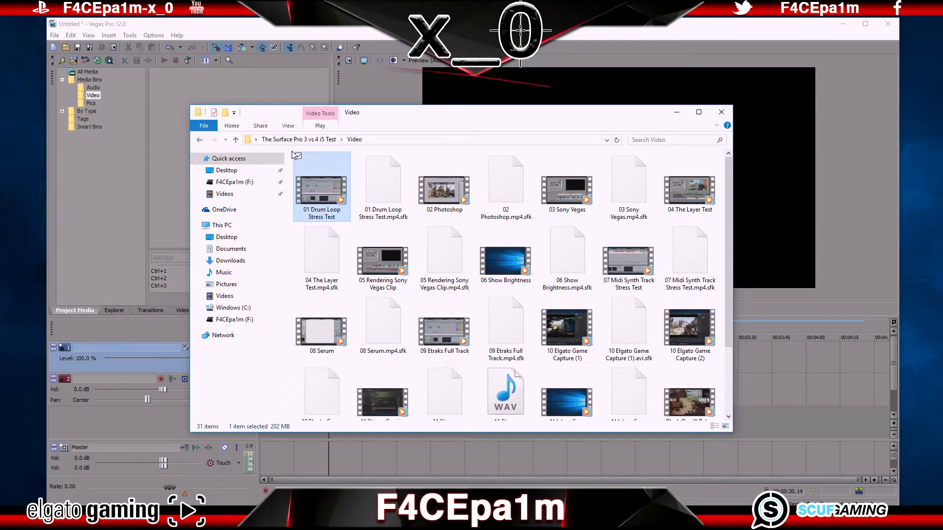
pyautogui.click(299, 140)
pyautogui.click(346, 222)
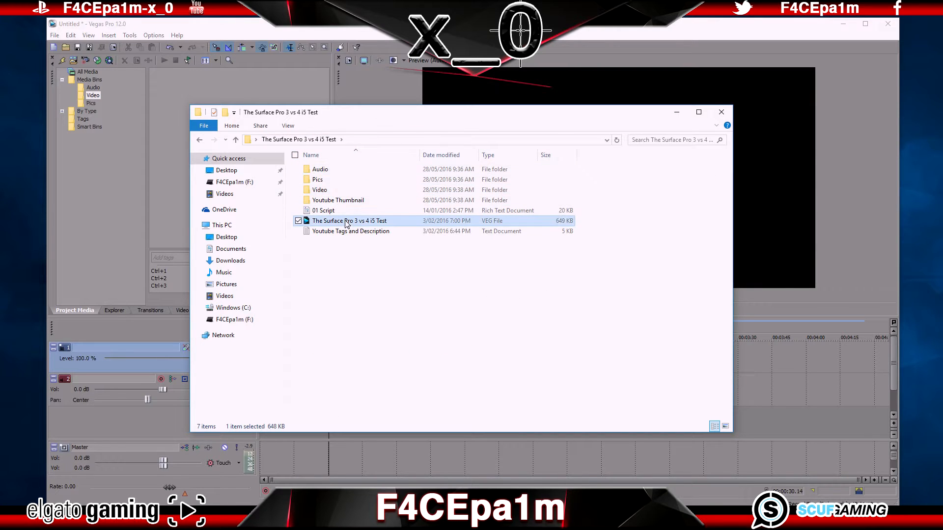
pyautogui.click(364, 256)
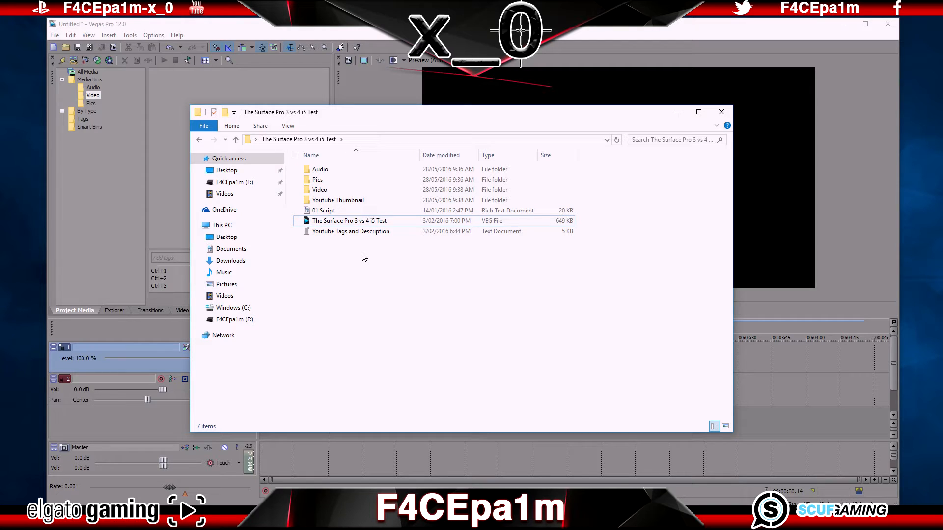
# Step: Browse on the F: drive to COD Clips > Sniping > Z Quickscoping > Nuk3town Sniping
pyautogui.click(238, 319)
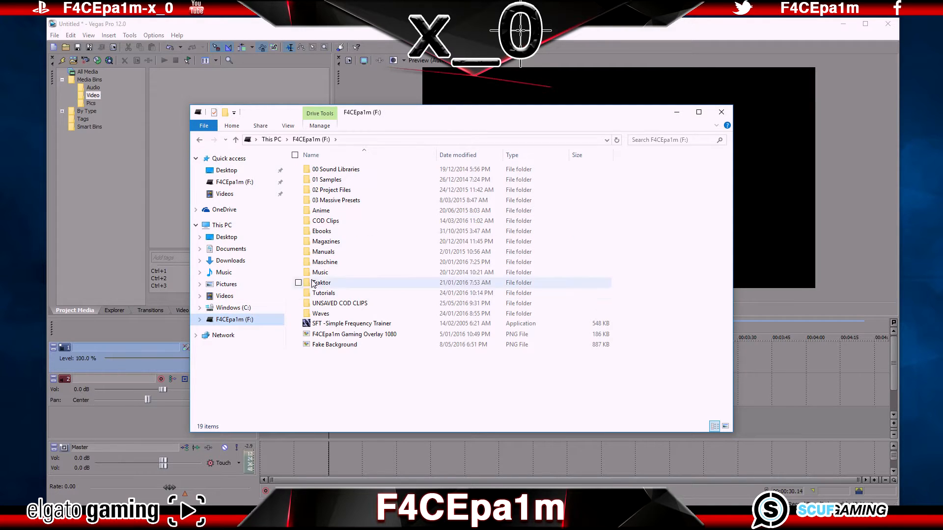
pyautogui.doubleClick(347, 221)
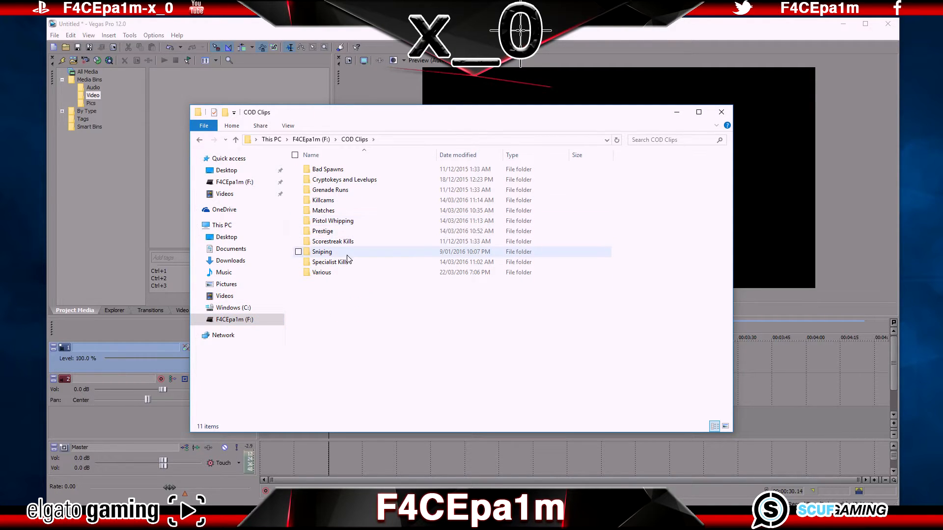
pyautogui.doubleClick(347, 255)
pyautogui.doubleClick(347, 212)
pyautogui.doubleClick(348, 240)
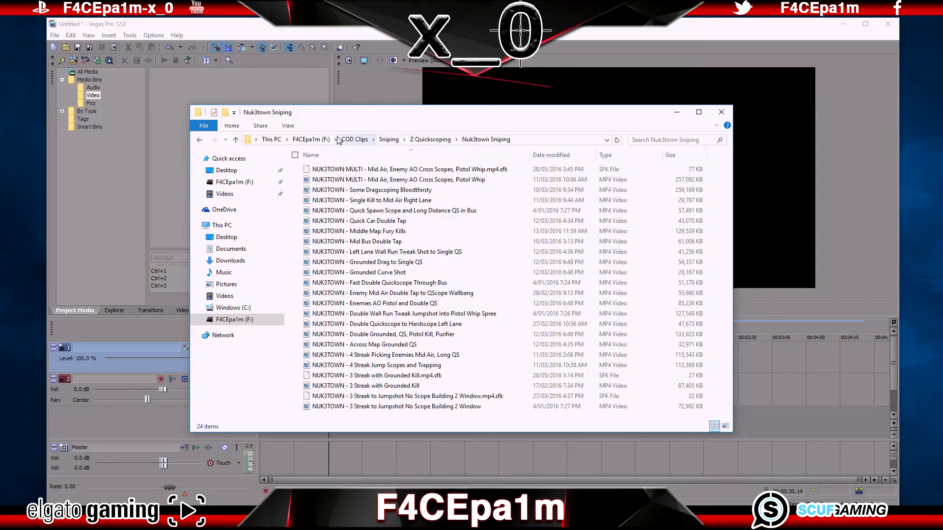
# Step: Bring NUK3TOWN MULTI - Mid Air, Enemy AO Cross Scopes, Pistol Whip.mp4 from File Explorer into Vegas Pro's Video media bin
pyautogui.click(237, 86)
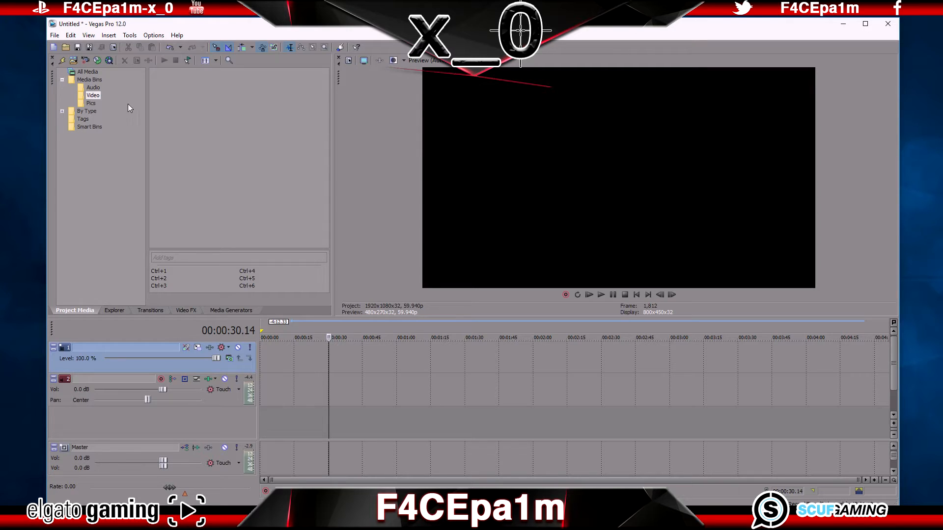
pyautogui.click(128, 469)
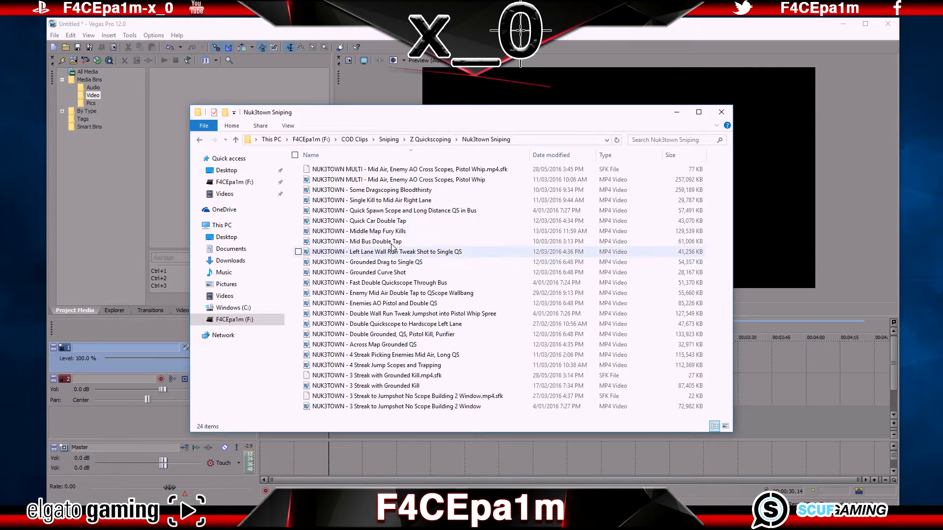
pyautogui.moveTo(385, 180); pyautogui.dragTo(231, 90)
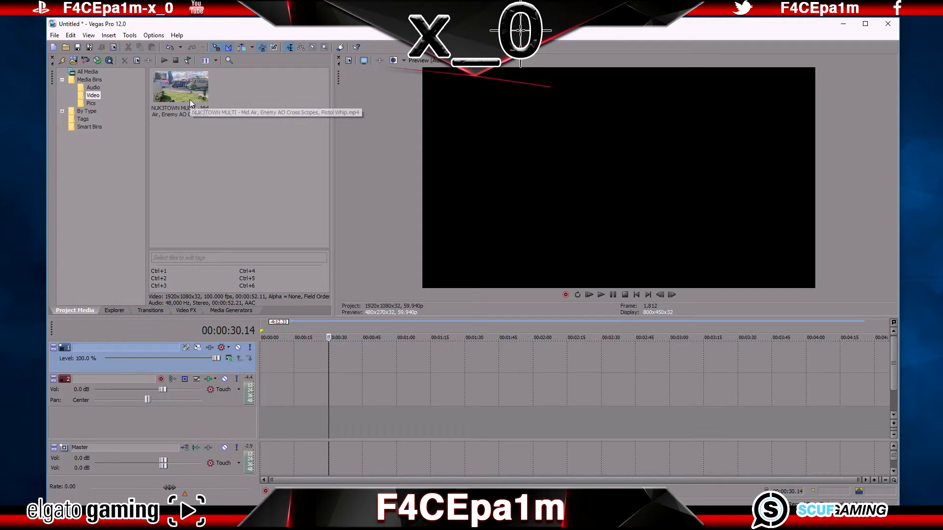
# Step: Import the clip NUK3TOWN - 4 Streak Picking Enemies Mid Air, Long QS into the Video media bin
pyautogui.click(74, 61)
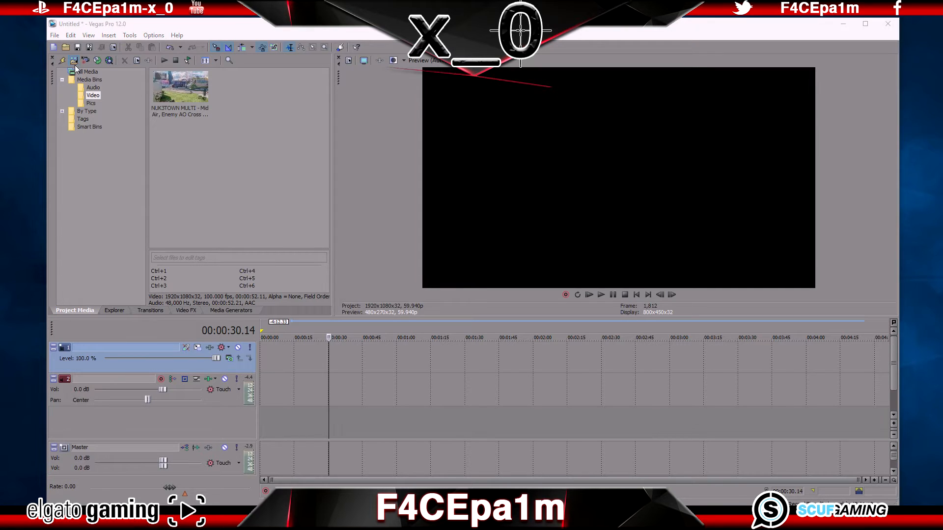
pyautogui.click(203, 125)
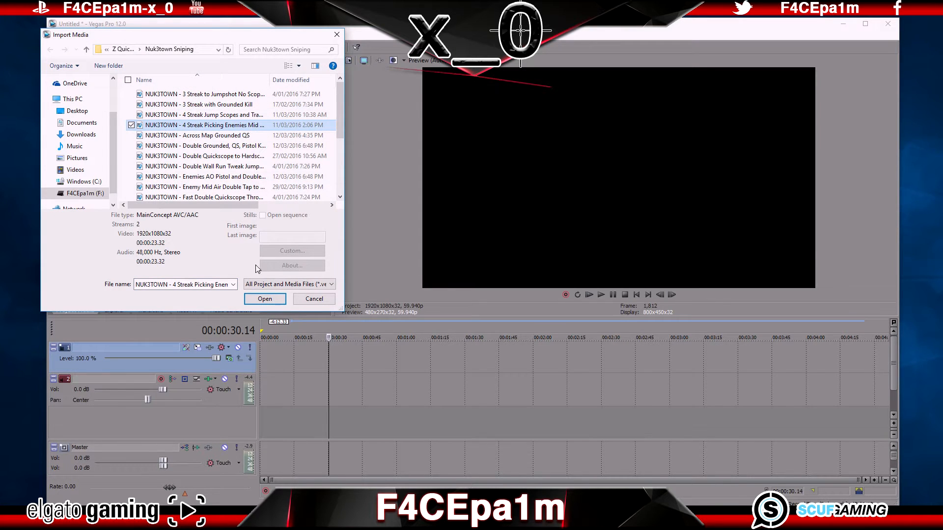
pyautogui.click(265, 298)
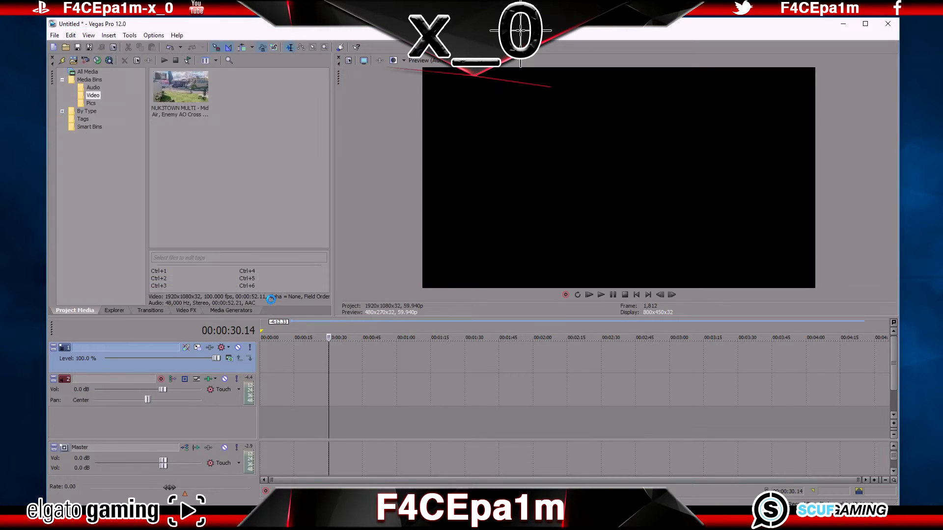
pyautogui.click(213, 139)
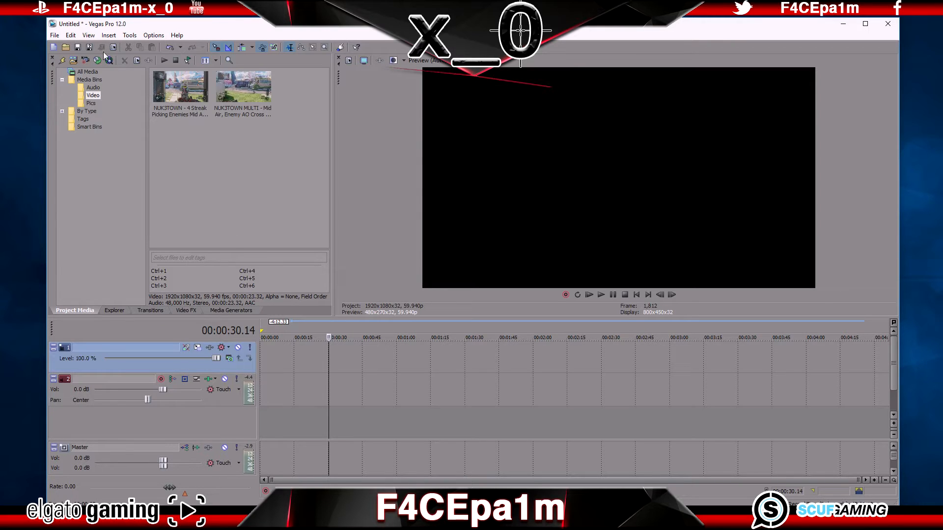
pyautogui.click(90, 36)
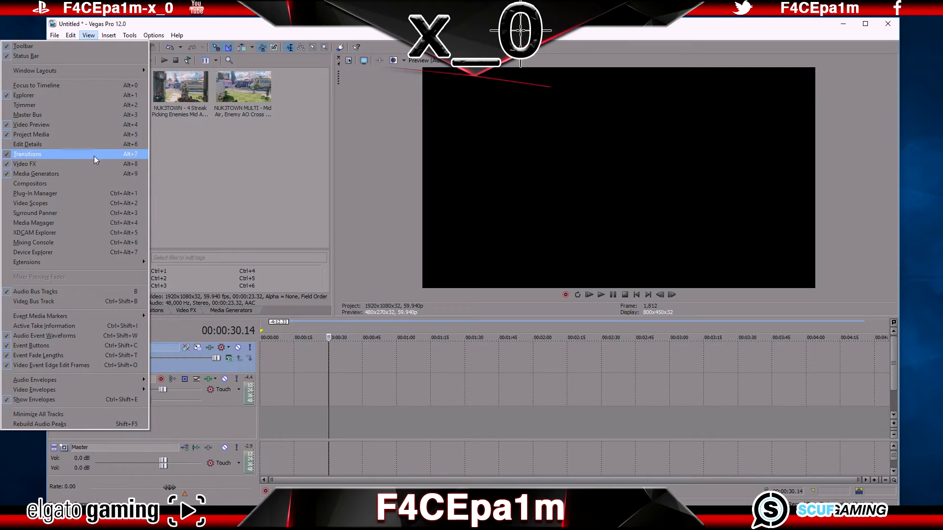
pyautogui.click(226, 209)
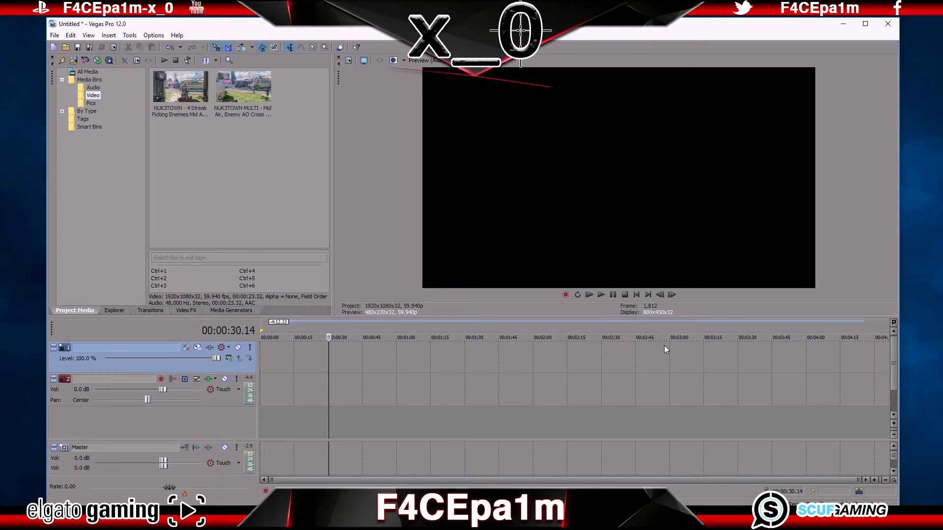
# Step: Enlarge the area above the timeline, then undock the Video Preview window and dock it back beside the project media
pyautogui.moveTo(603, 320); pyautogui.dragTo(593, 340)
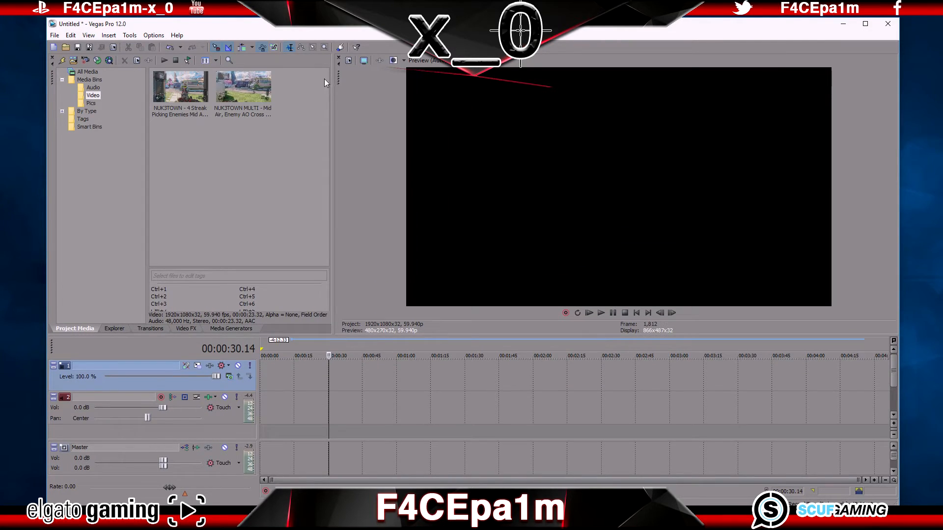
pyautogui.moveTo(337, 78); pyautogui.dragTo(424, 133)
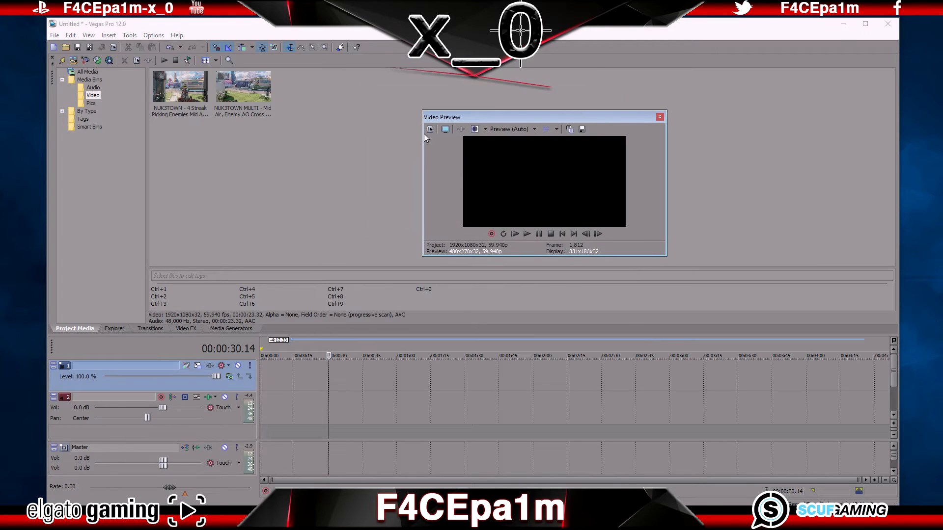
pyautogui.moveTo(541, 117); pyautogui.dragTo(495, 77)
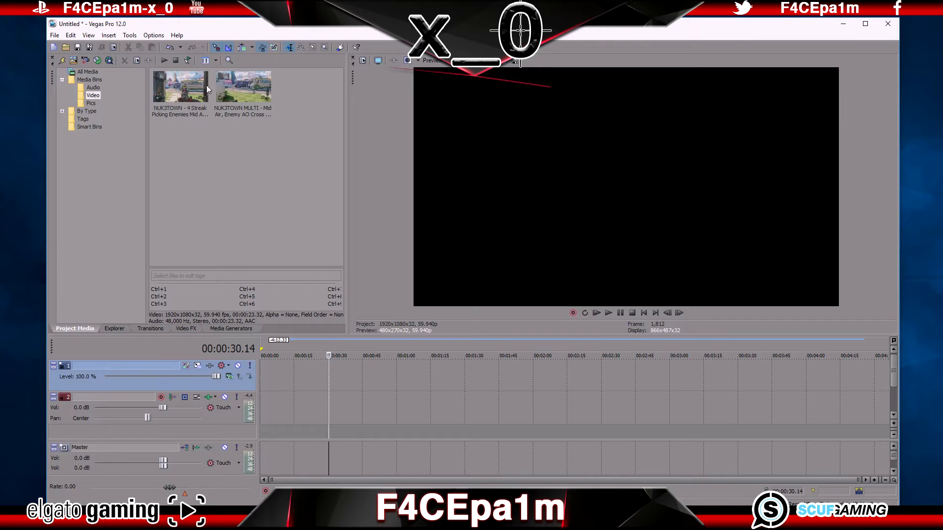
# Step: Import the clip NUK3TOWN - Double Wall Run Tweak Jumpshot into Pistol Whip Spree into the Video media bin
pyautogui.click(75, 60)
pyautogui.click(231, 167)
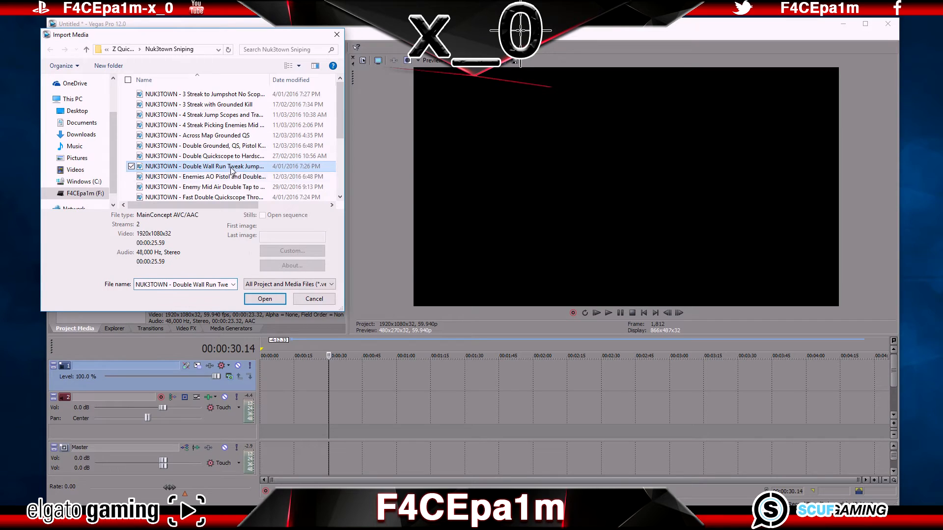
pyautogui.click(270, 299)
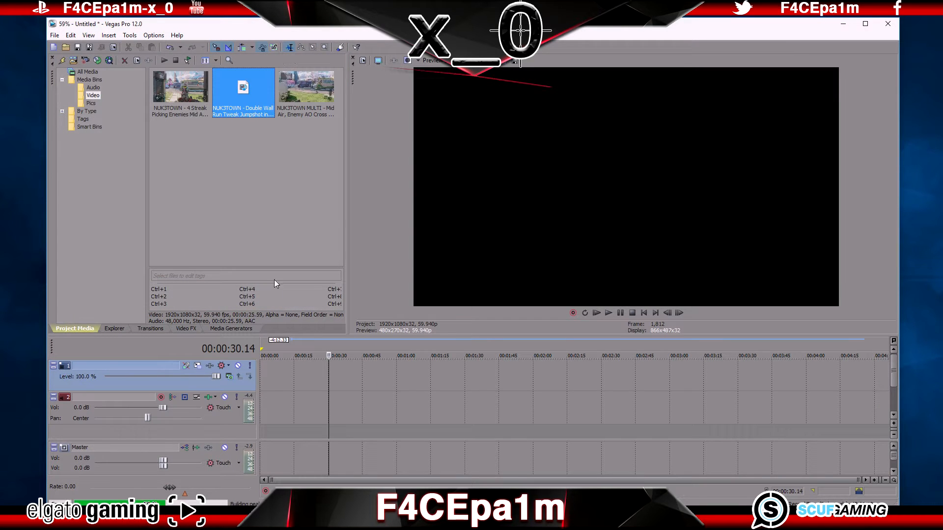
# Step: Place the NUK3TOWN - Double Wall Run clip on the timeline at 00:00:30.14 and group its video and audio events
pyautogui.moveTo(248, 89); pyautogui.dragTo(331, 373)
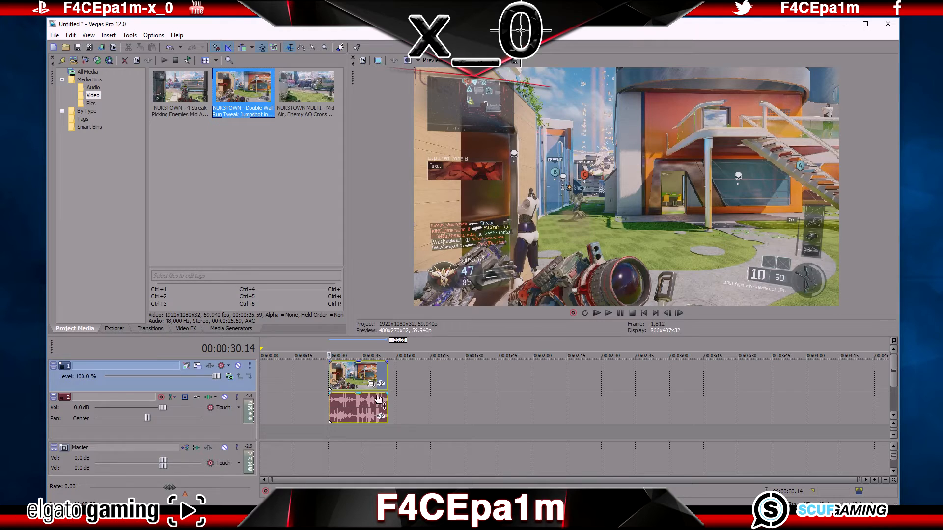
pyautogui.moveTo(357, 372)
pyautogui.mouseDown()
pyautogui.moveTo(473, 372)
pyautogui.moveTo(358, 376)
pyautogui.mouseUp()
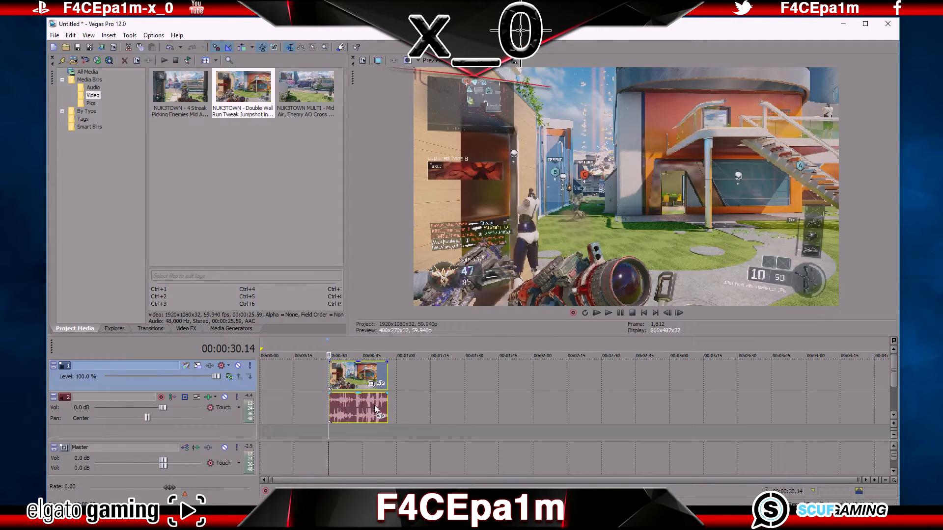
pyautogui.click(359, 403)
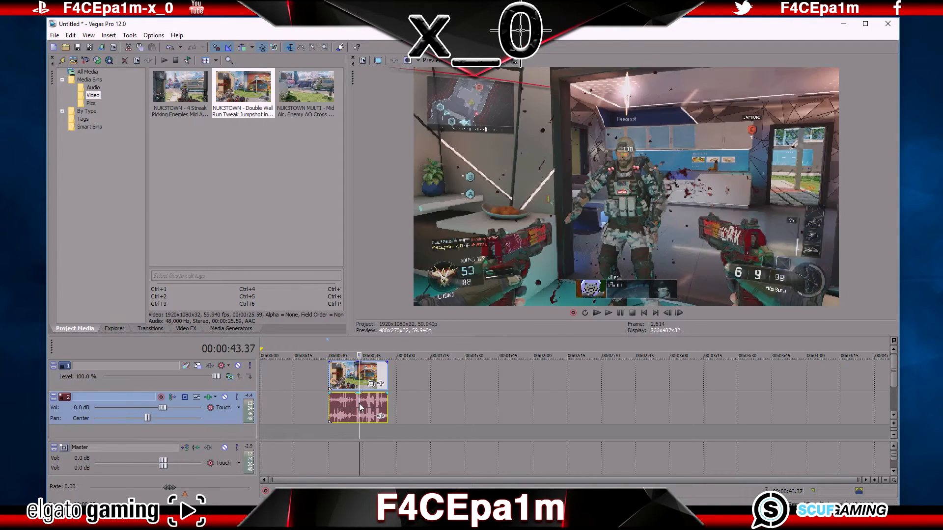
pyautogui.moveTo(349, 404)
pyautogui.mouseDown()
pyautogui.moveTo(400, 404)
pyautogui.moveTo(329, 406)
pyautogui.moveTo(350, 409)
pyautogui.mouseUp()
pyautogui.click(352, 382)
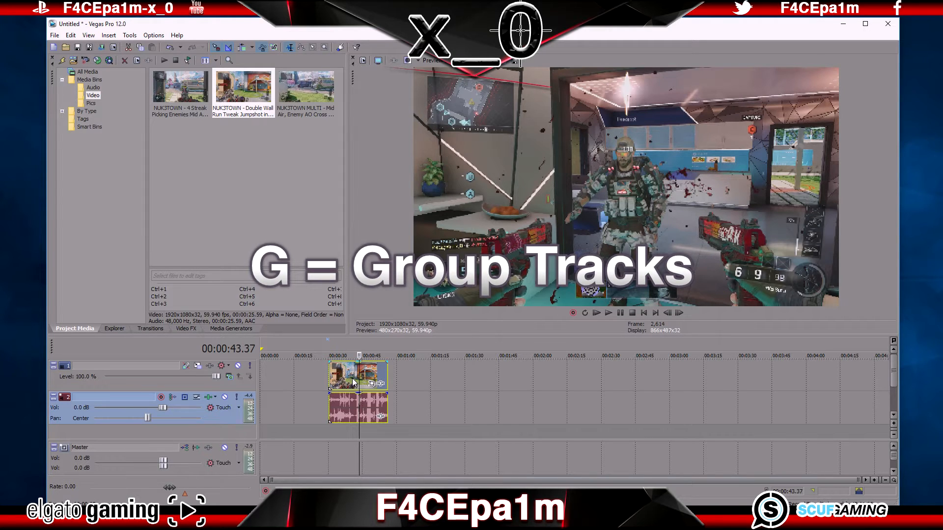
pyautogui.click(352, 382)
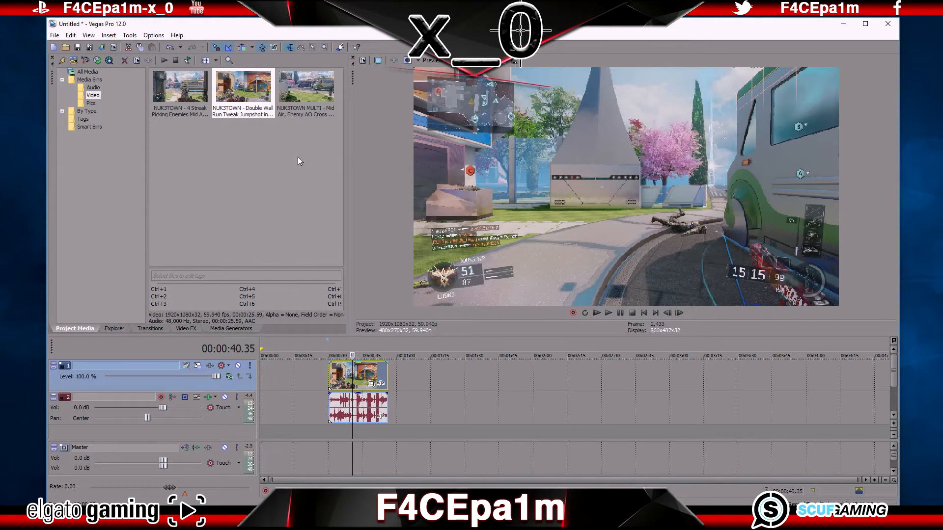
# Step: Add the NUK3TOWN MULTI clip after the first one, then move both clips together so the first starts at 00:00:42.06
pyautogui.moveTo(294, 92); pyautogui.dragTo(365, 236)
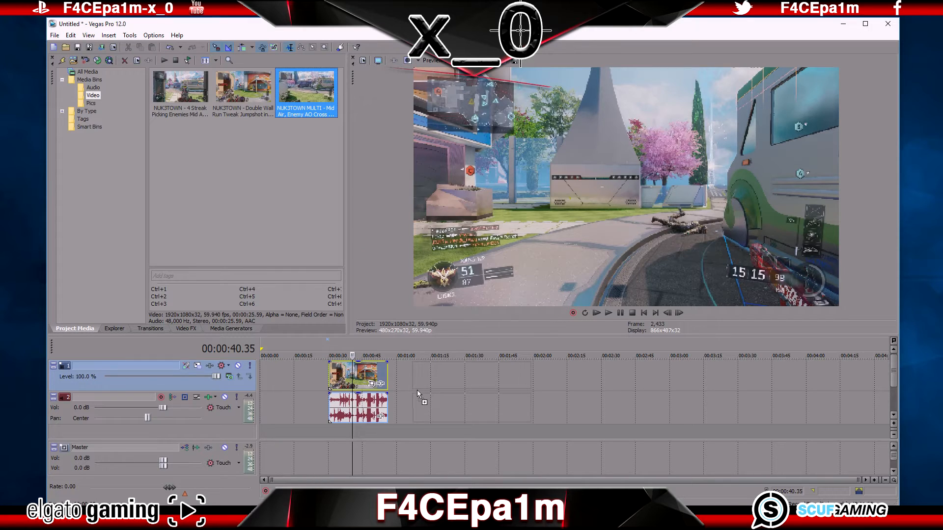
pyautogui.moveTo(417, 390); pyautogui.dragTo(418, 390)
pyautogui.click(342, 377)
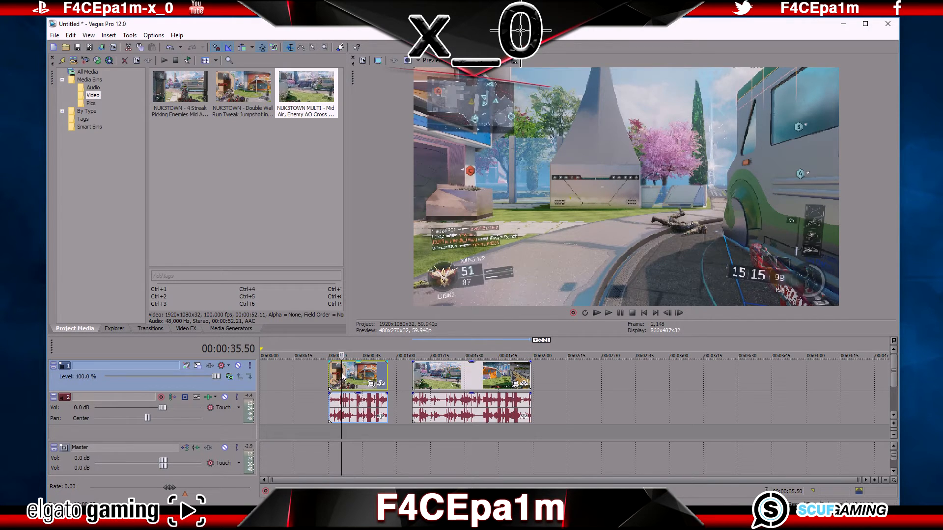
pyautogui.keyDown('ctrl'); pyautogui.click(481, 376); pyautogui.keyUp('ctrl')
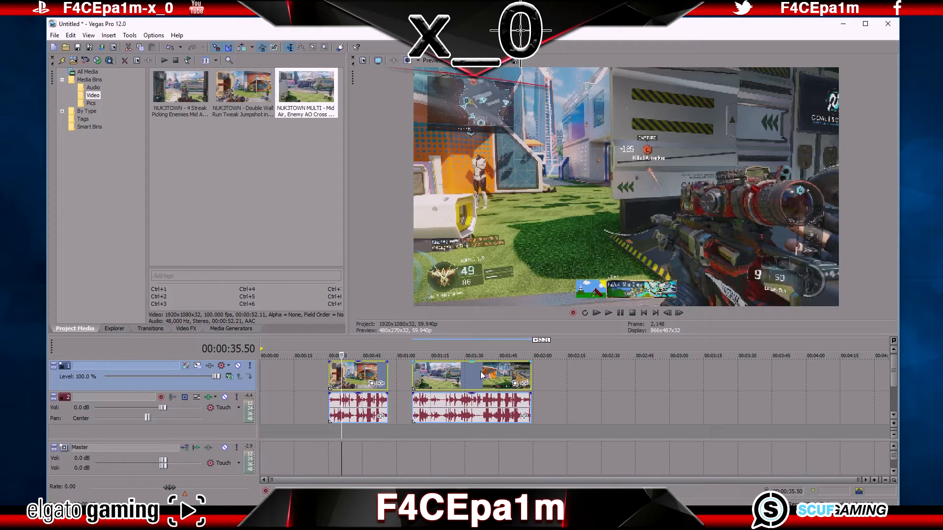
pyautogui.click(355, 377)
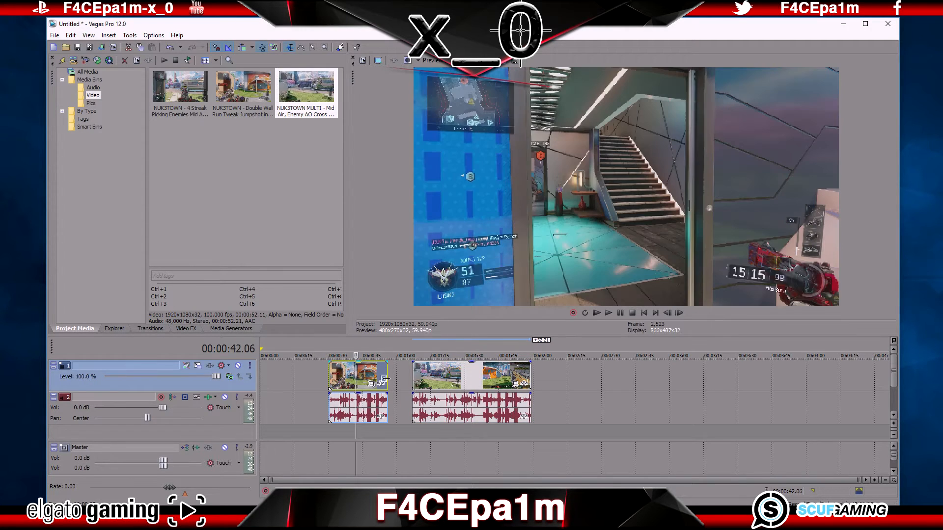
pyautogui.keyDown('ctrl'); pyautogui.click(498, 411); pyautogui.keyUp('ctrl')
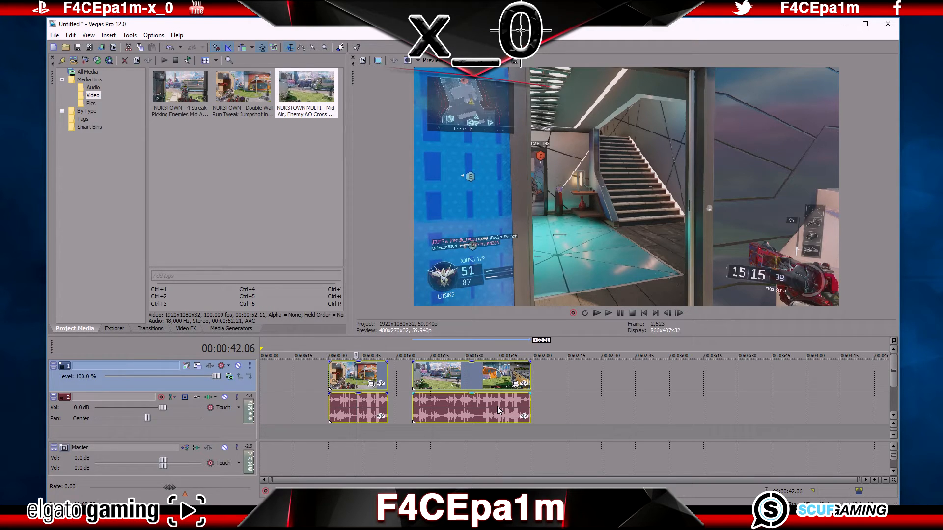
pyautogui.moveTo(480, 379)
pyautogui.mouseDown()
pyautogui.moveTo(578, 379)
pyautogui.moveTo(399, 383)
pyautogui.moveTo(492, 383)
pyautogui.mouseUp()
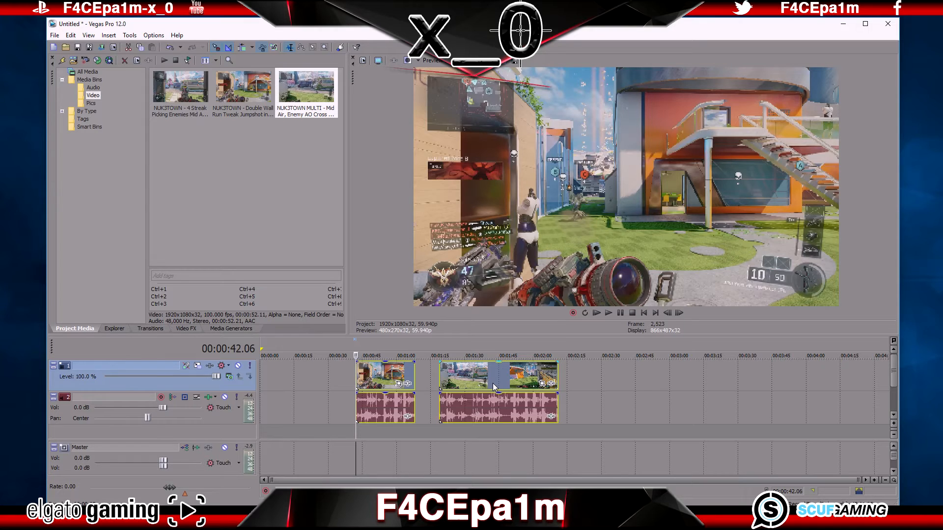
# Step: Explore the timeline by zooming in and out, moving through its tracks and panning along its length
pyautogui.click(493, 383)
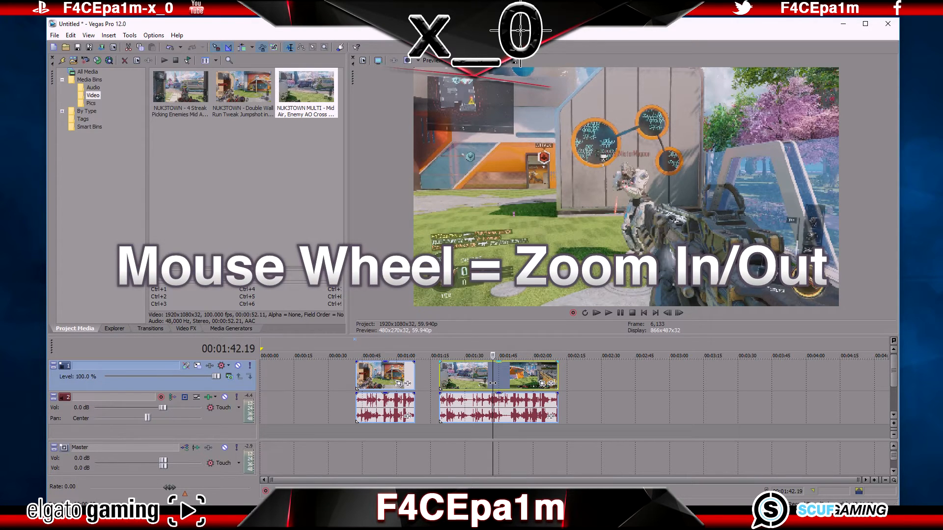
pyautogui.click(489, 400)
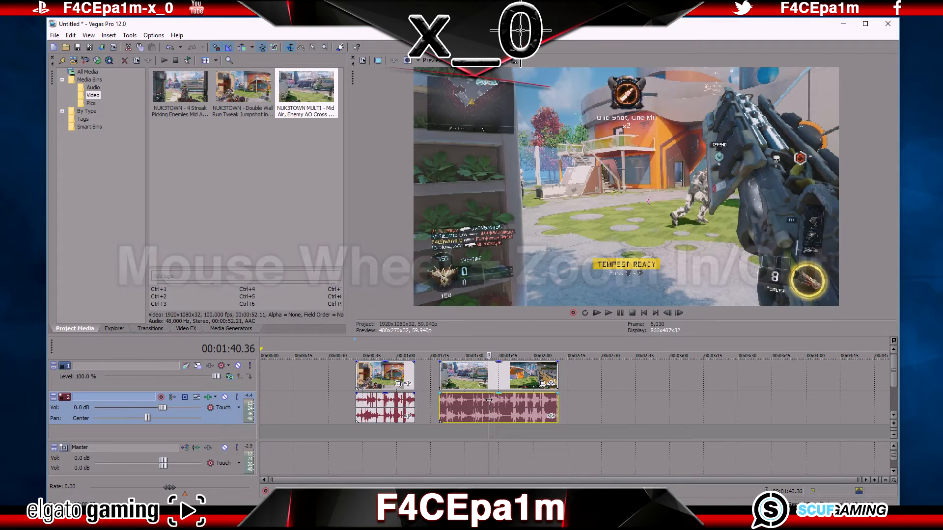
pyautogui.scroll(4, 489, 400)
pyautogui.scroll(-4, 490, 403)
pyautogui.scroll(4, 489, 400)
pyautogui.scroll(-4, 488, 400)
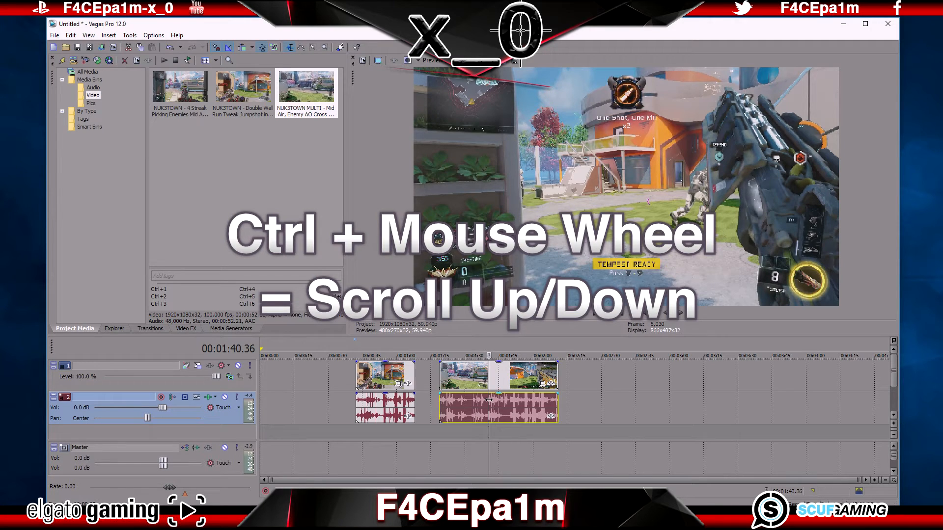
pyautogui.scroll(-1, 488, 400)
pyautogui.scroll(1, 488, 400)
pyautogui.scroll(-1, 488, 401)
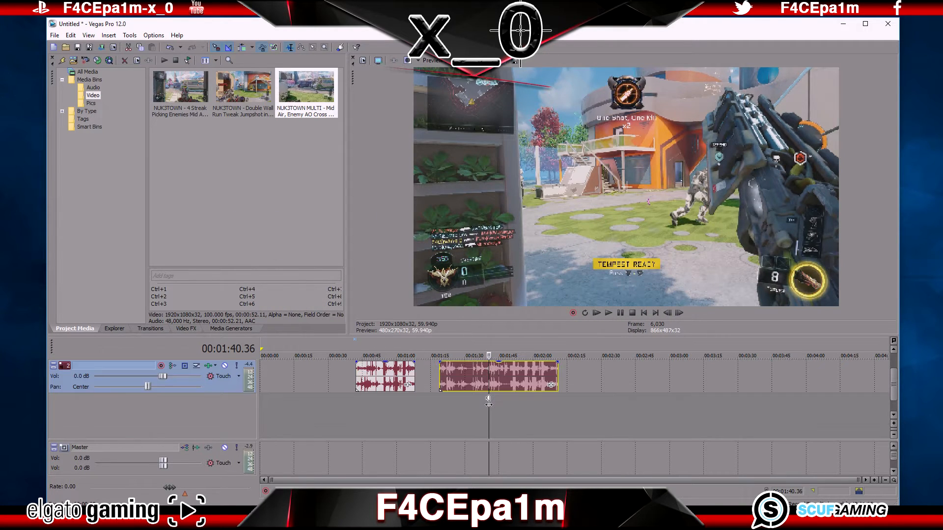
pyautogui.scroll(1, 489, 403)
pyautogui.hscroll(6, 488, 401)
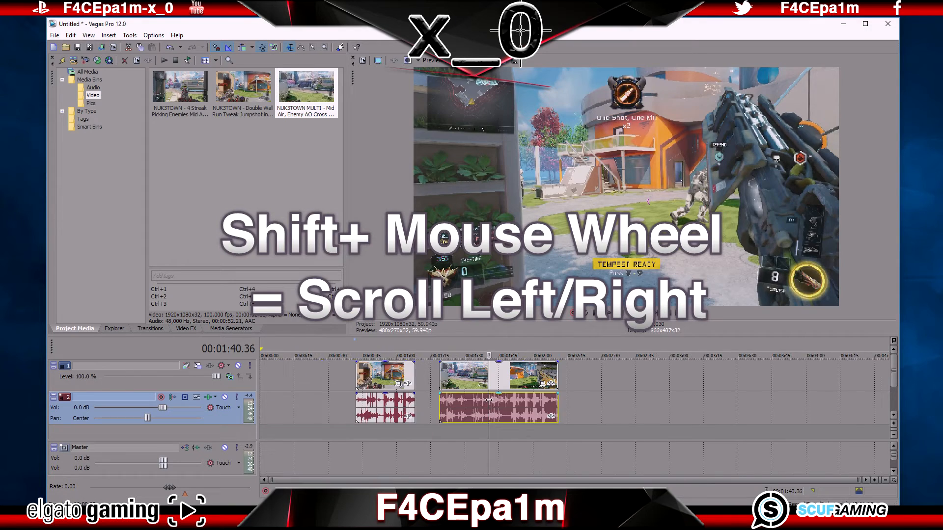
pyautogui.hscroll(-6, 488, 399)
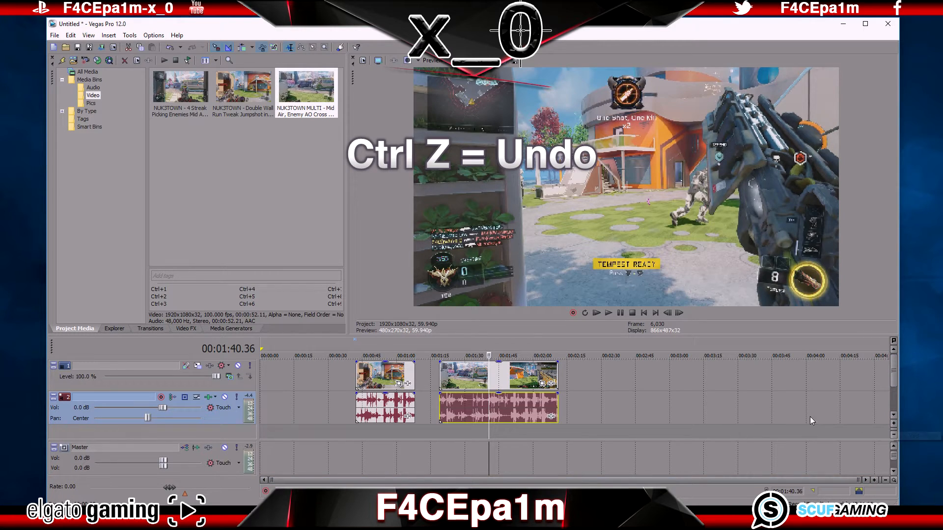
# Step: Cut the NUK3TOWN MULTI clip from the timeline and place a copy of the Double Wall Run clip at about 00:01:19
pyautogui.click(486, 379)
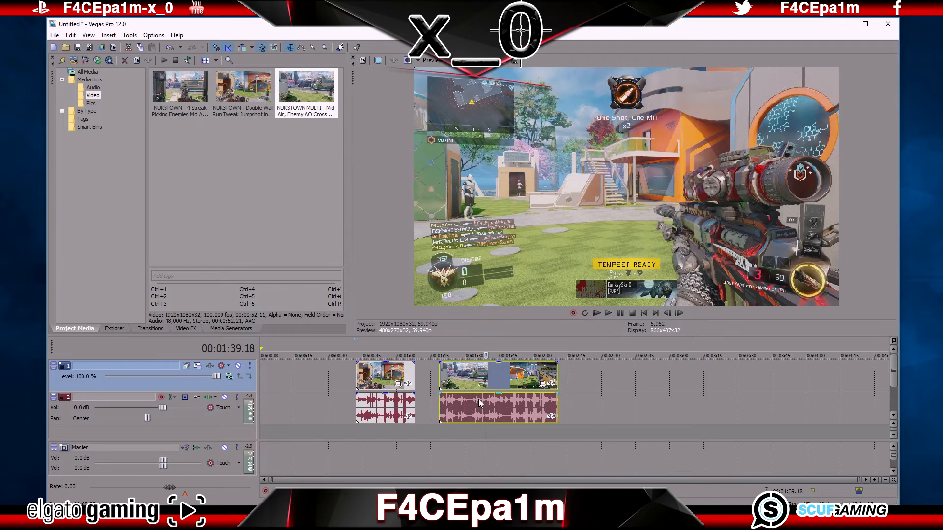
pyautogui.hotkey('ctrl', 'x')
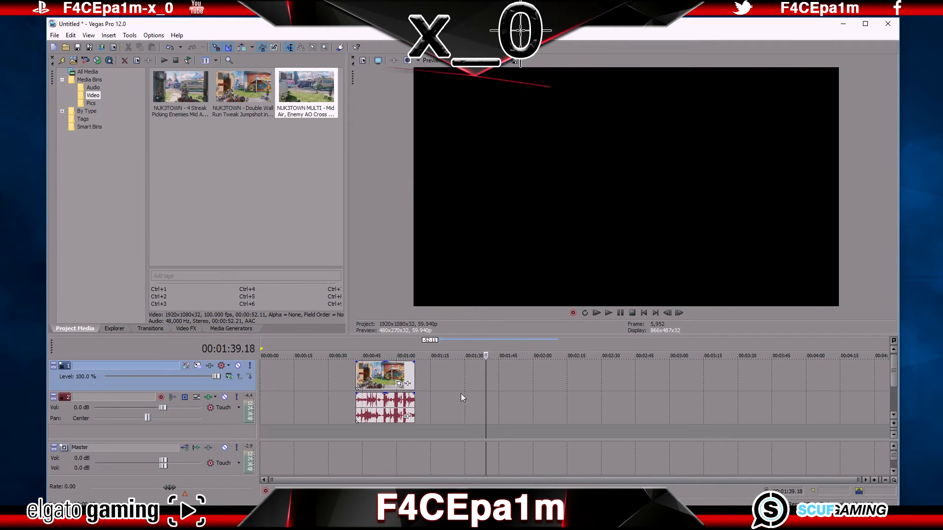
pyautogui.click(370, 379)
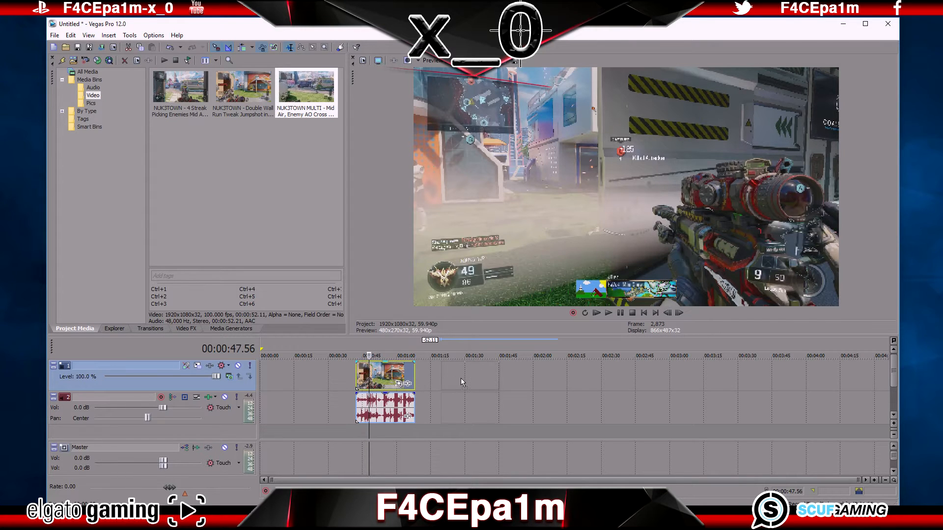
pyautogui.hotkey('ctrl', 'z')
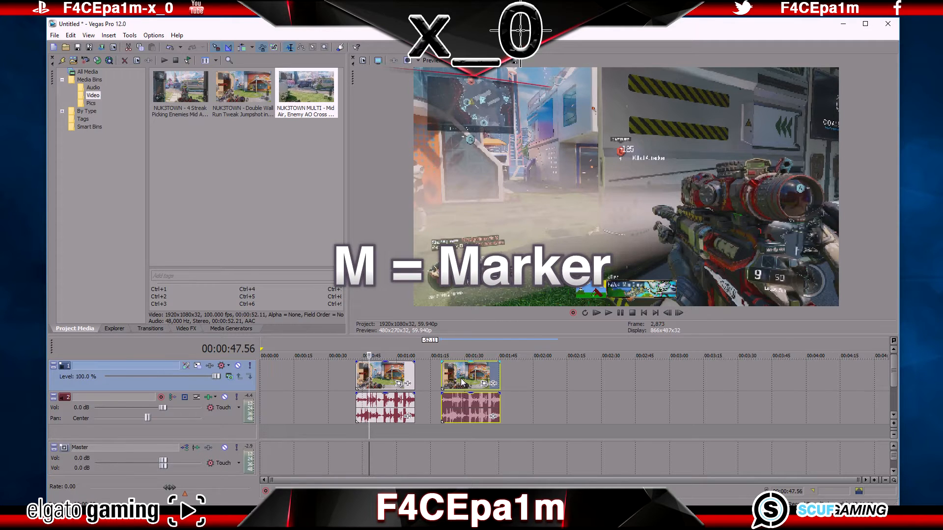
# Step: Add a marker named Clip 2 at the start of the copied clip
pyautogui.click(441, 381)
pyautogui.press('m')
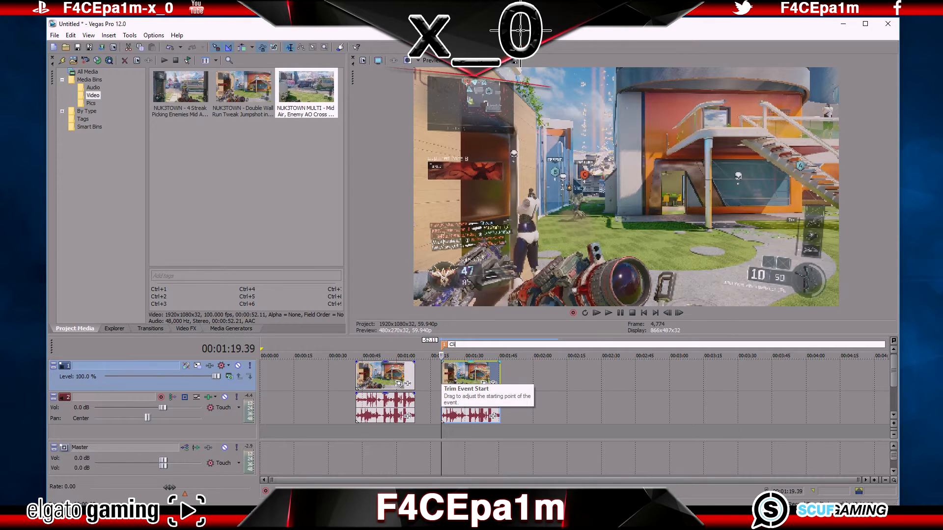
pyautogui.press('Return')
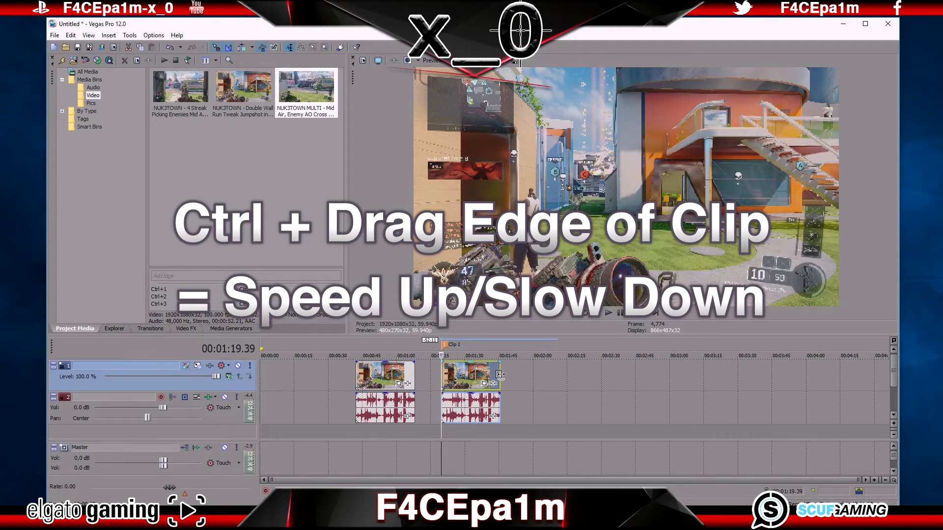
# Step: Speed up the copied clip by time-compressing it to about half its length, and play the result
pyautogui.moveTo(500, 374); pyautogui.dragTo(469, 377)
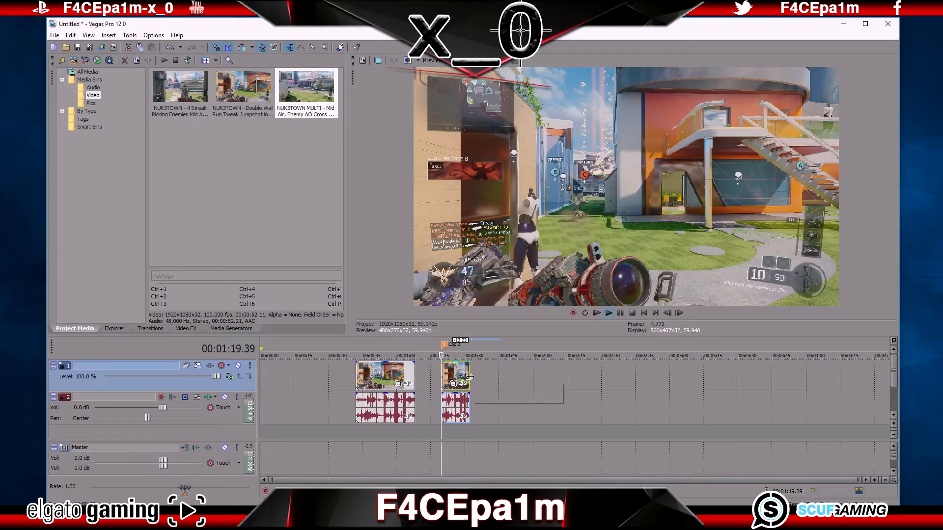
pyautogui.press('space')
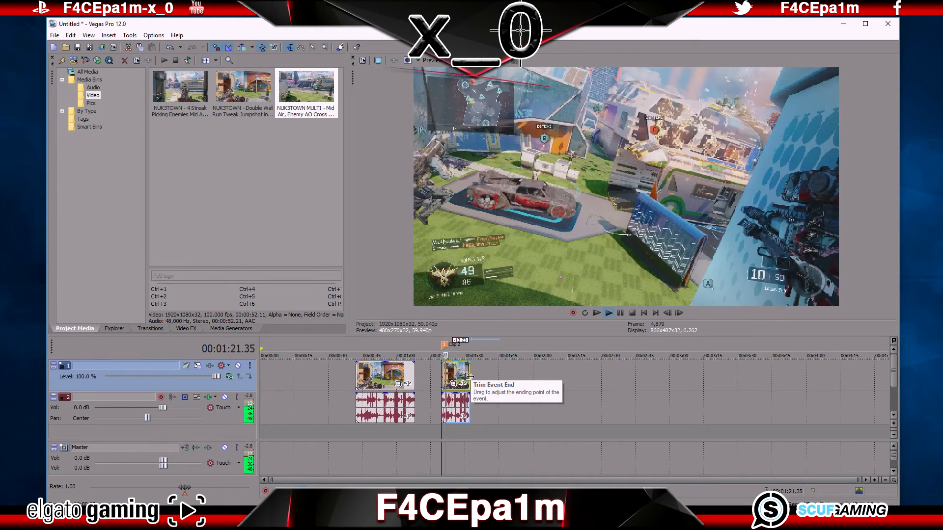
pyautogui.press('space')
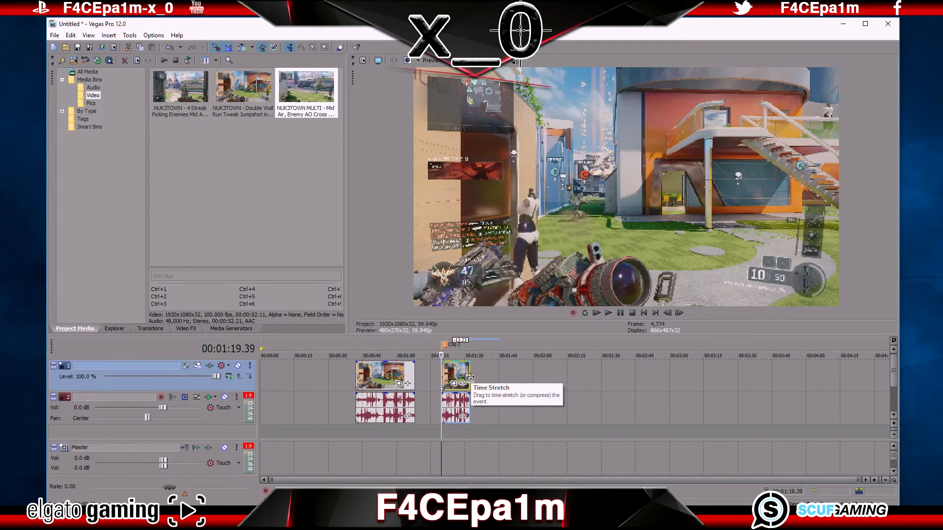
# Step: Slow down the copied clip by time-stretching it, preview the playback, and adjust its stretched length to about 41 seconds
pyautogui.moveTo(469, 376); pyautogui.dragTo(598, 380)
pyautogui.press('space')
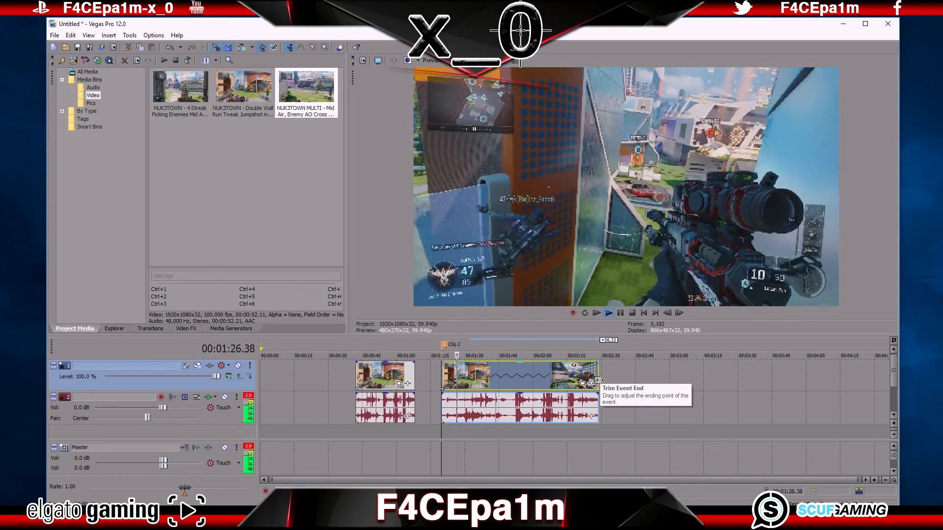
pyautogui.press('space')
pyautogui.moveTo(598, 380); pyautogui.dragTo(535, 383)
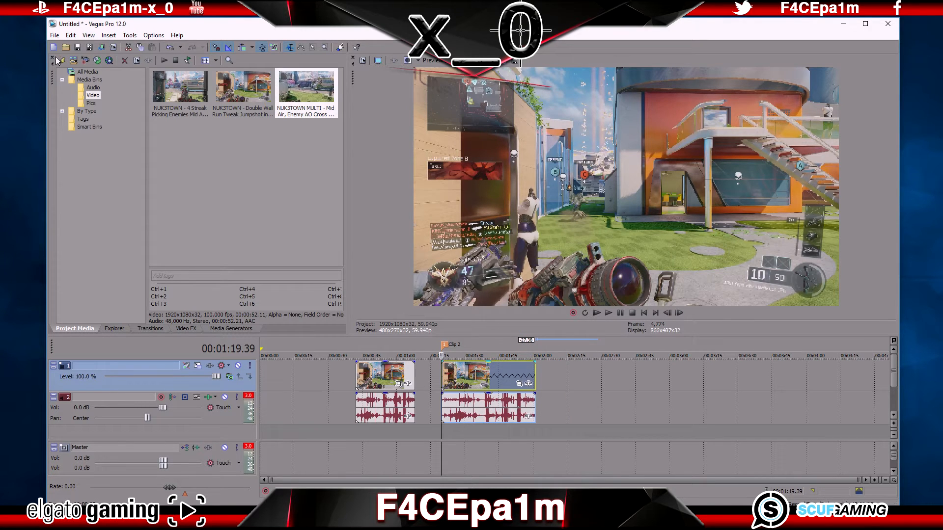
# Step: Import the Mind Control Protocol - #ConfirmedFire (Remaster) WAV file from the Desktop into the project media
pyautogui.click(73, 62)
pyautogui.click(91, 114)
pyautogui.click(310, 124)
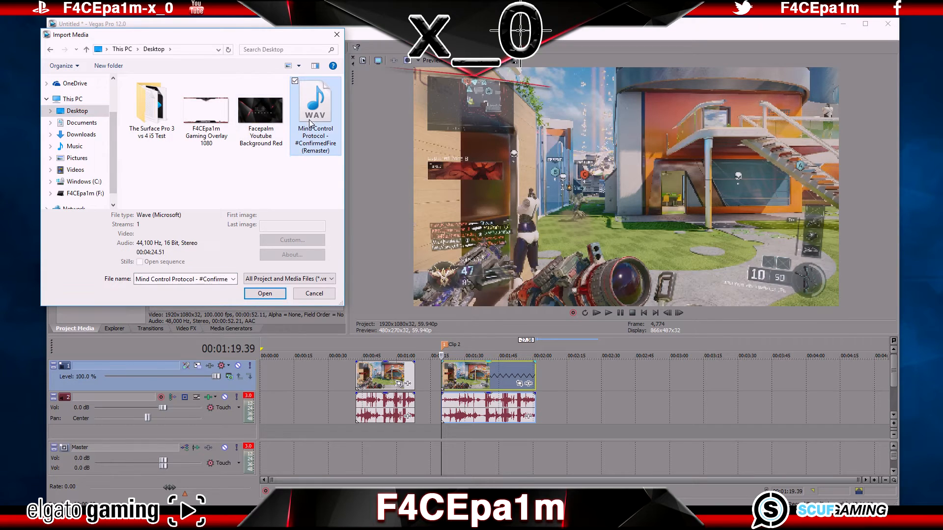
pyautogui.click(264, 293)
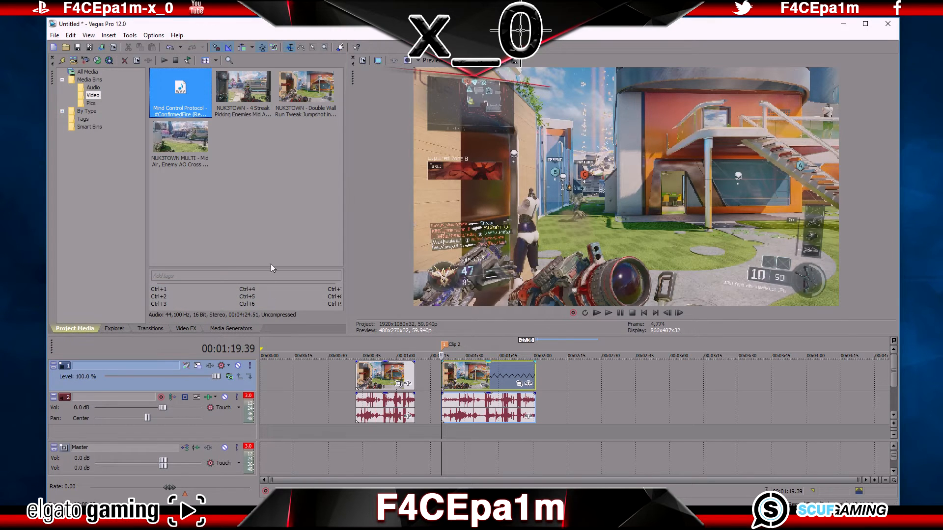
# Step: Place the Mind Control Protocol music on its own audio track below the clip audio, starting at about 00:01:04
pyautogui.moveTo(182, 94); pyautogui.dragTo(545, 415)
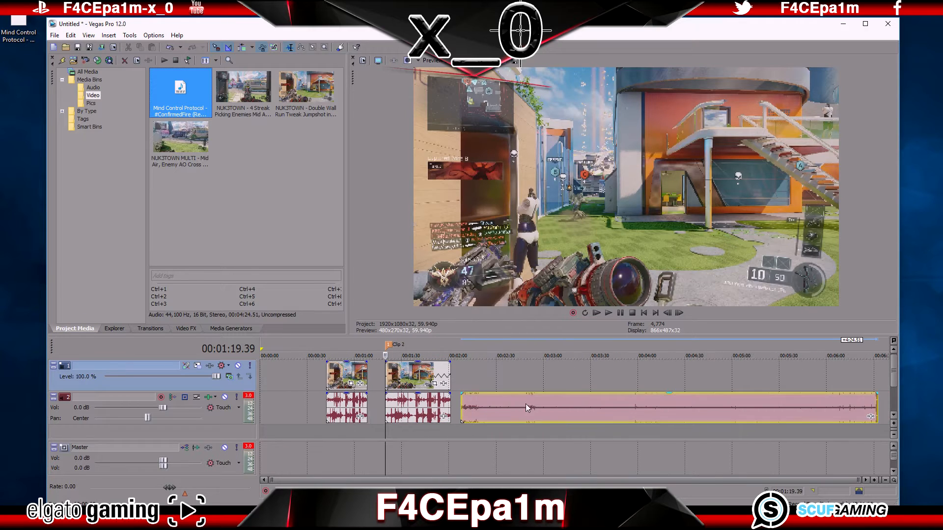
pyautogui.click(481, 416)
pyautogui.moveTo(481, 416); pyautogui.dragTo(381, 434)
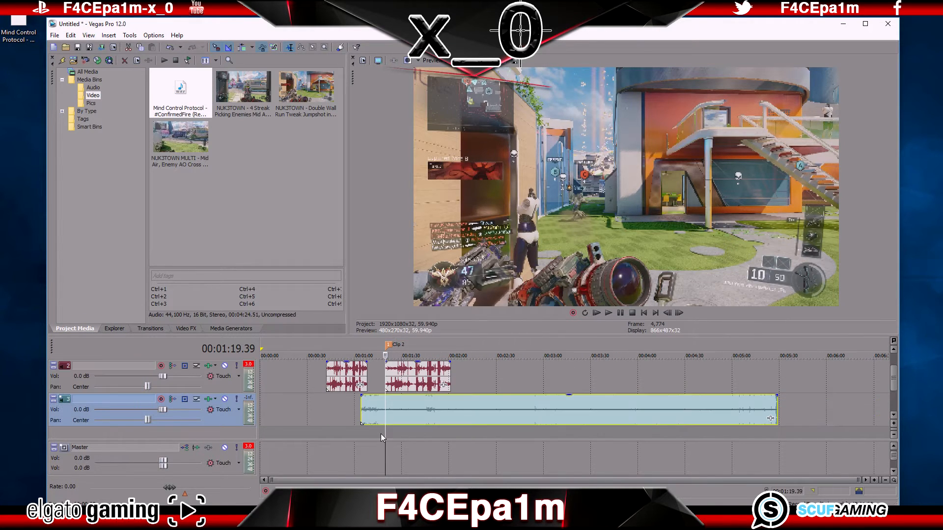
# Step: Increase the music track's height and move the second gameplay clip about 1.6 seconds earlier
pyautogui.click(415, 387)
pyautogui.scroll(3, 414, 386)
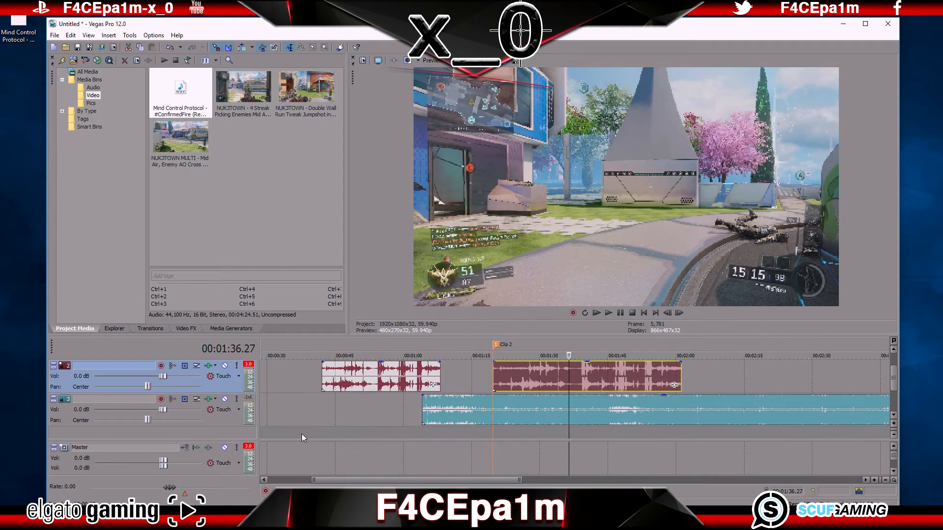
pyautogui.moveTo(236, 427); pyautogui.dragTo(243, 441)
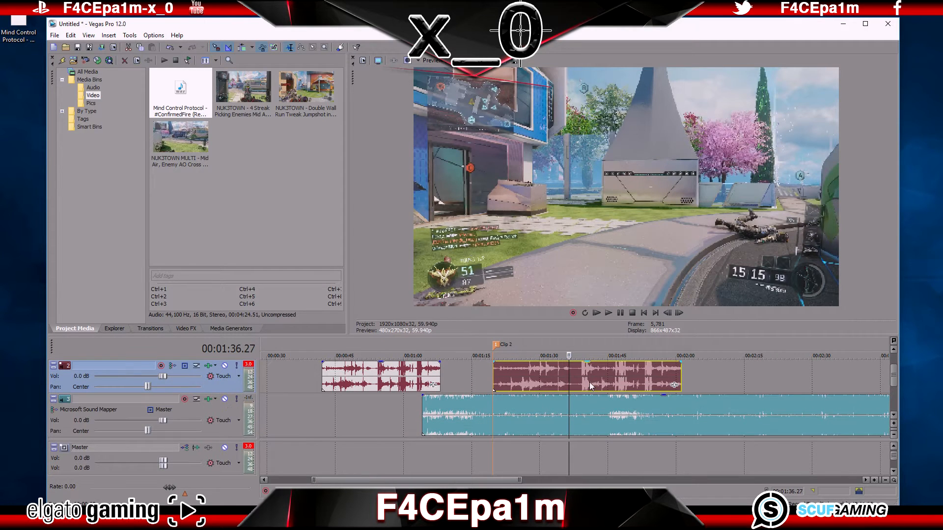
pyautogui.moveTo(605, 378); pyautogui.dragTo(597, 377)
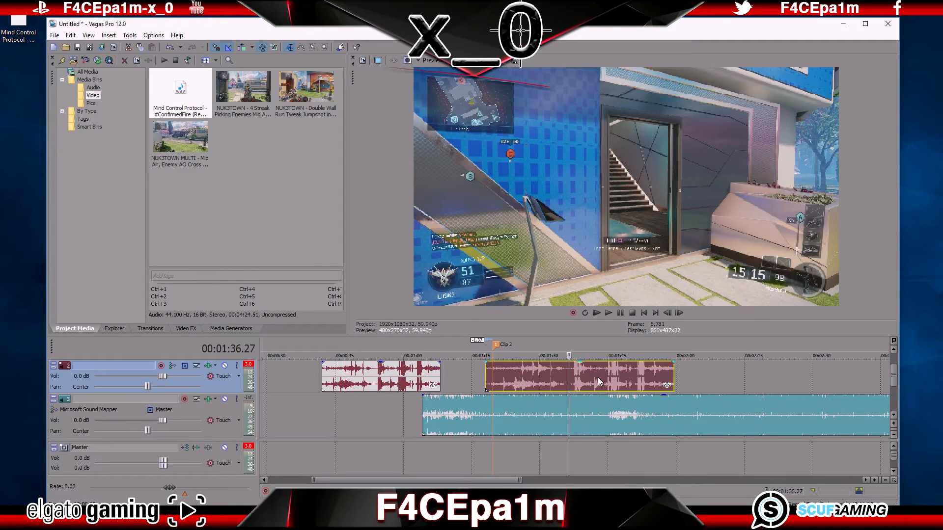
# Step: Split the second gameplay clip at 00:01:45.06 and move its rear part about 14 seconds later
pyautogui.click(608, 377)
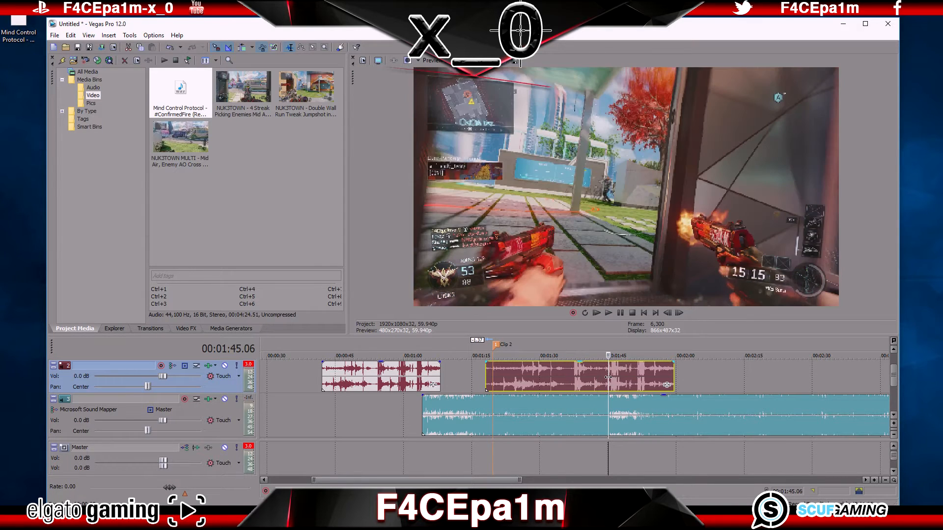
pyautogui.press('s')
pyautogui.moveTo(621, 382); pyautogui.dragTo(682, 382)
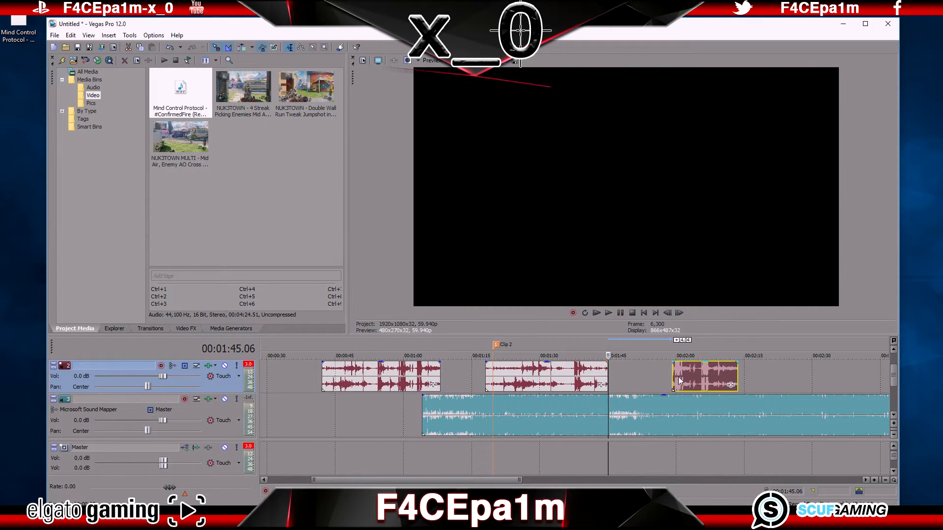
# Step: Slow down the clip's front part by stretching its end about 5 seconds, and close the gap by moving the rear part against it
pyautogui.moveTo(608, 379); pyautogui.dragTo(643, 379)
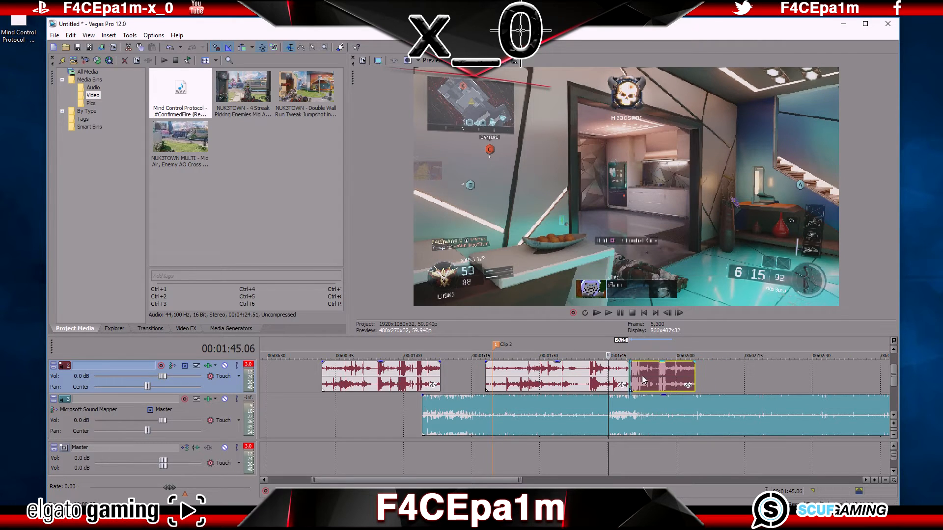
pyautogui.press('space')
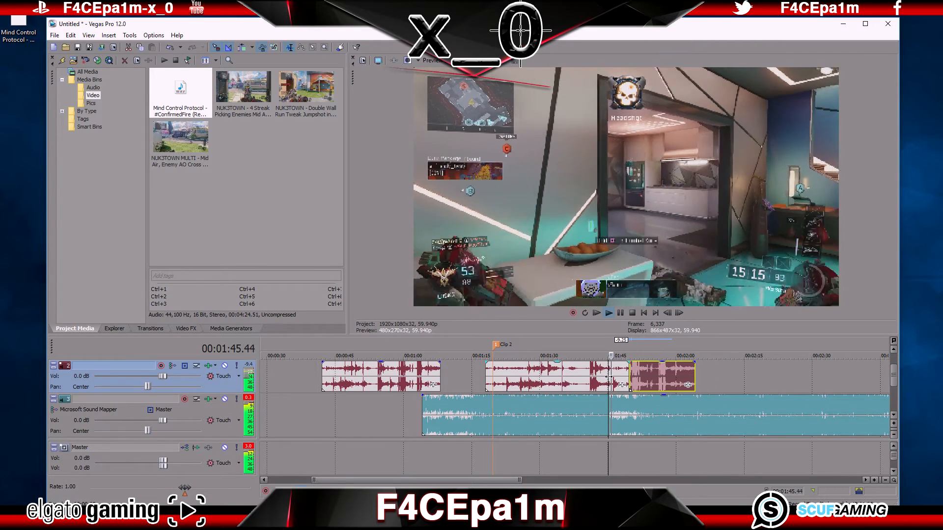
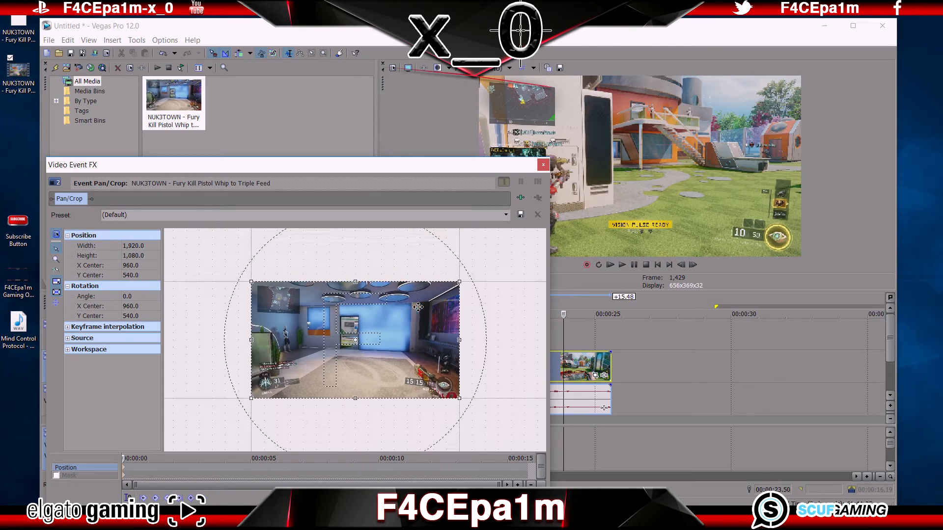
# Step: Enlarge the Fury Kill clip's pan/crop frame to about 2,783 × 1,566 and restore its default framing
pyautogui.scroll(3, 417, 307)
pyautogui.scroll(-2, 417, 306)
pyautogui.scroll(2, 418, 307)
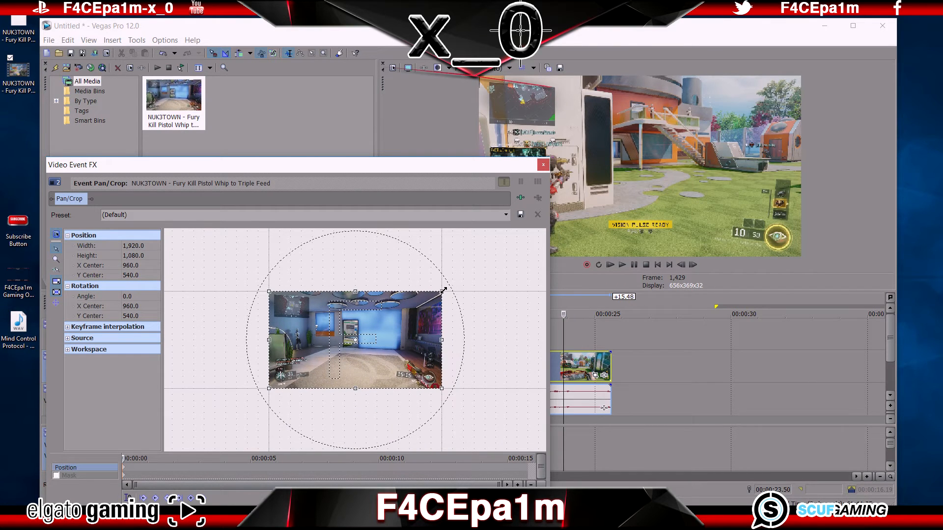
pyautogui.moveTo(444, 290); pyautogui.dragTo(482, 252)
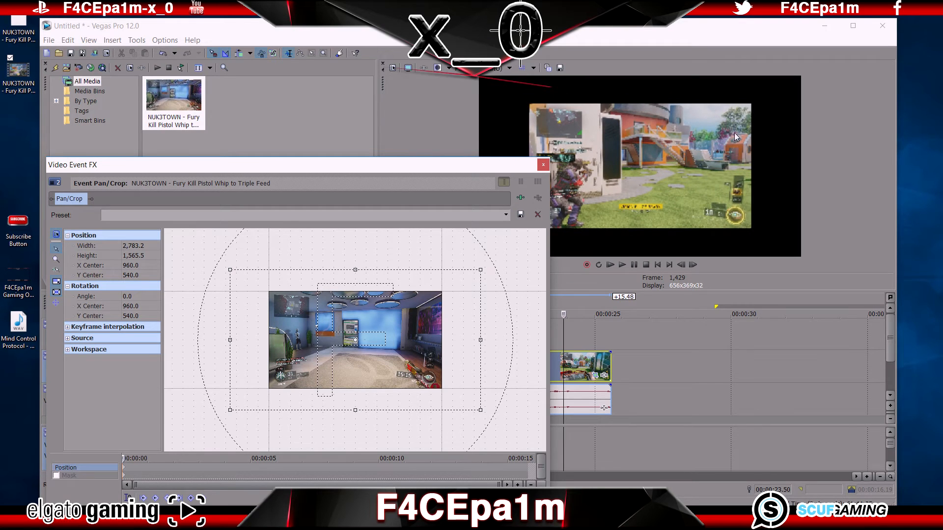
pyautogui.rightClick(406, 313)
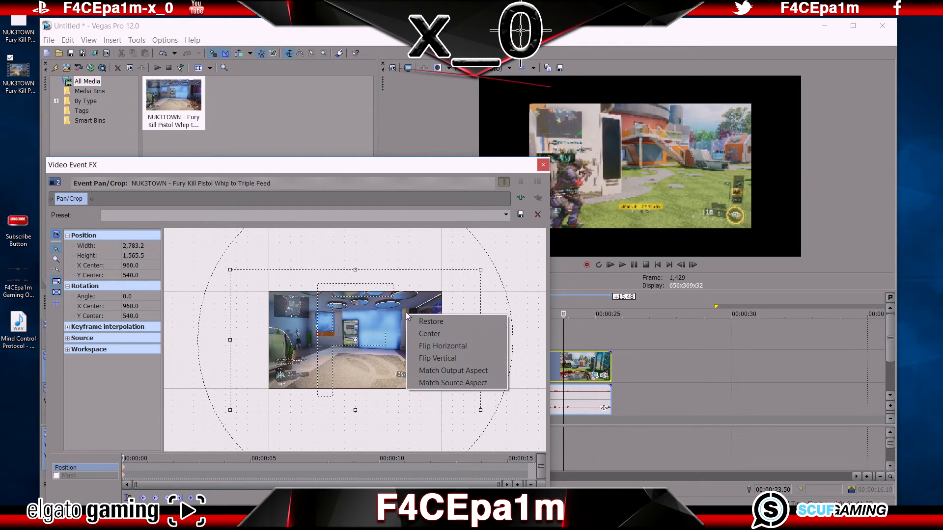
pyautogui.click(463, 323)
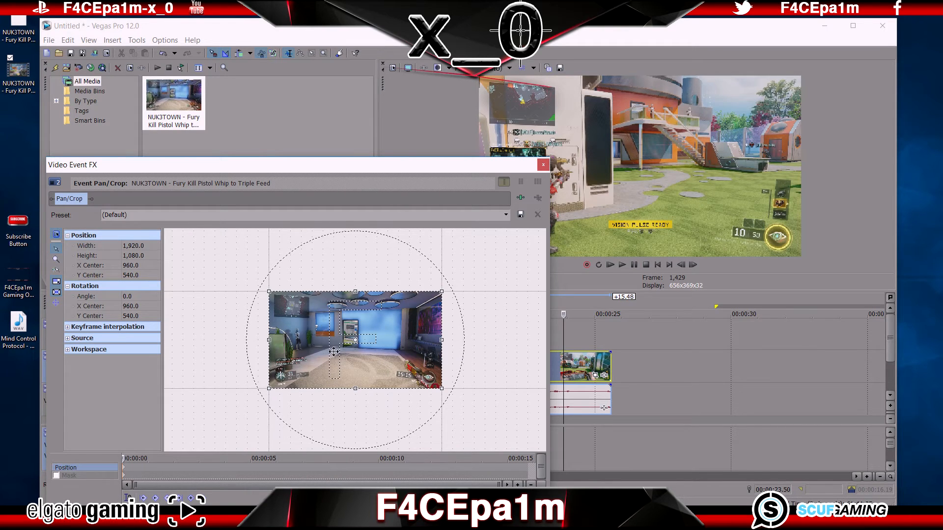
# Step: Add a position keyframe at about 5 seconds in the clip's pan/crop and enlarge the frame there to about 2,324 × 1,307
pyautogui.moveTo(126, 458); pyautogui.dragTo(252, 458)
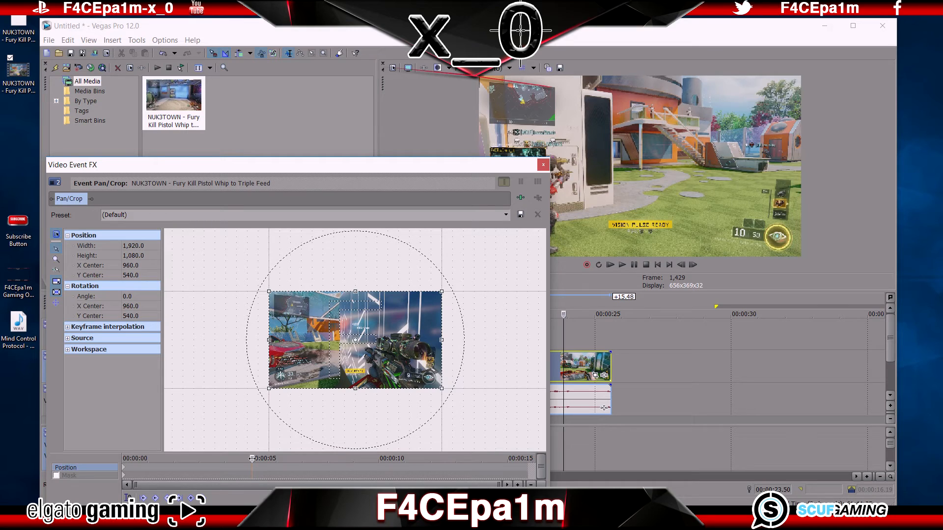
pyautogui.click(190, 498)
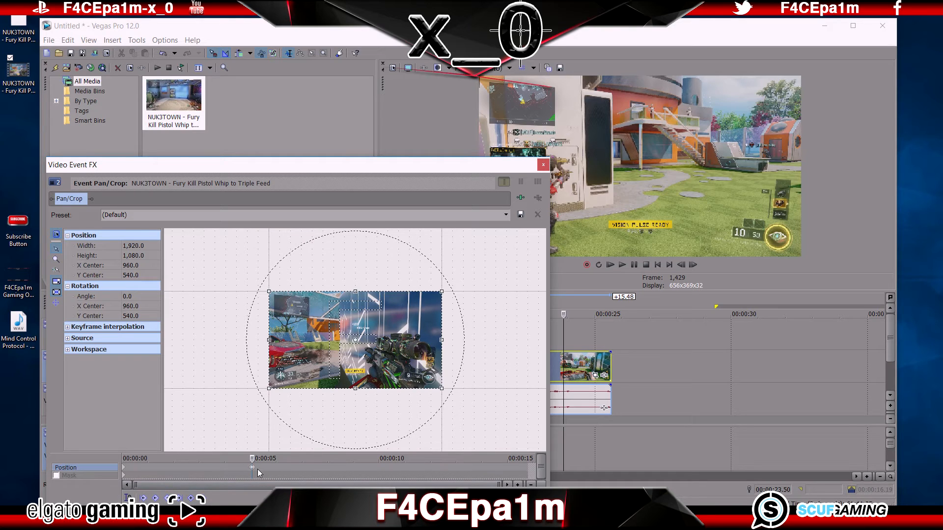
pyautogui.moveTo(269, 388); pyautogui.dragTo(251, 399)
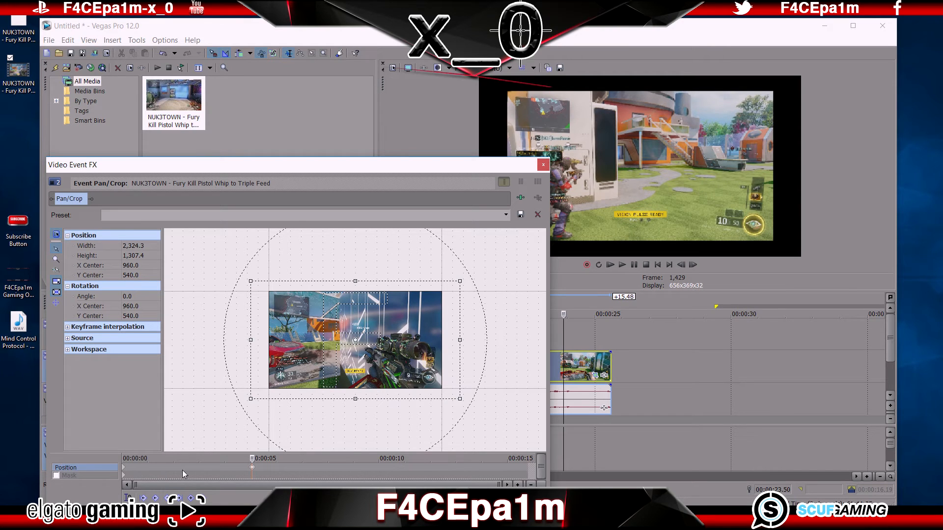
pyautogui.moveTo(250, 457)
pyautogui.mouseDown()
pyautogui.moveTo(126, 459)
pyautogui.moveTo(251, 460)
pyautogui.mouseUp()
pyautogui.click(251, 458)
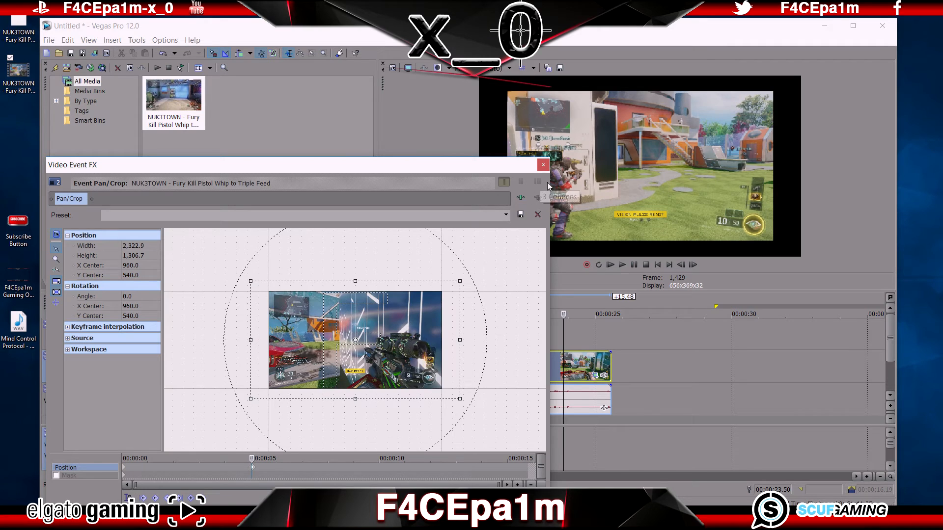
pyautogui.click(544, 166)
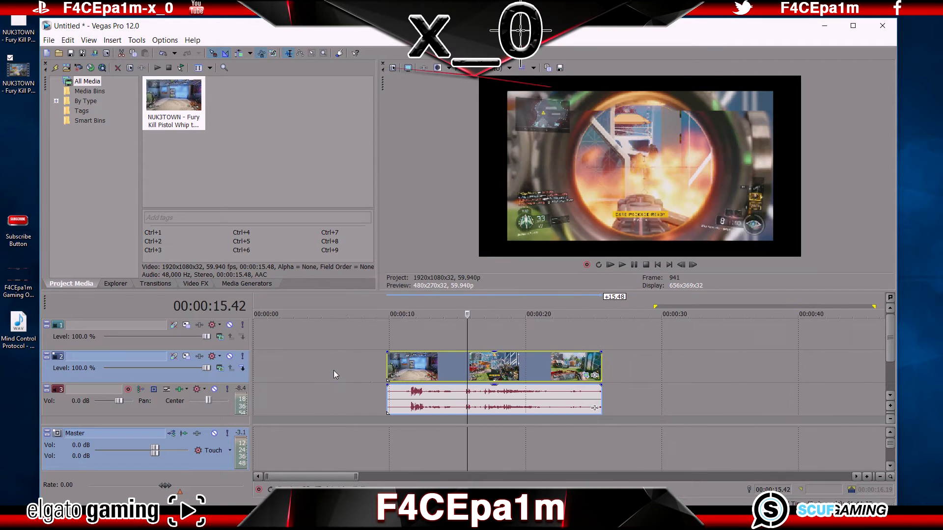
# Step: Preview the gradual zoom-out by playing the gameplay clip from its start
pyautogui.click(389, 369)
pyautogui.press('space')
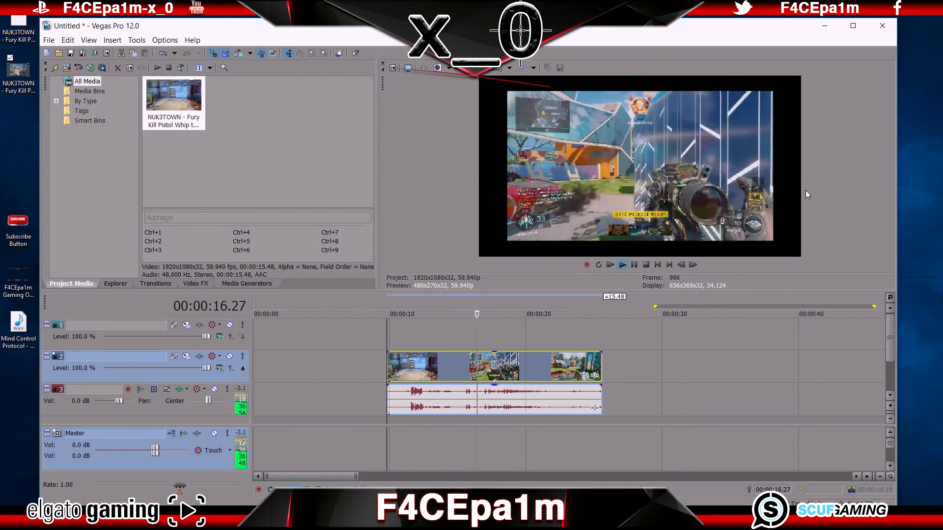
pyautogui.press('space')
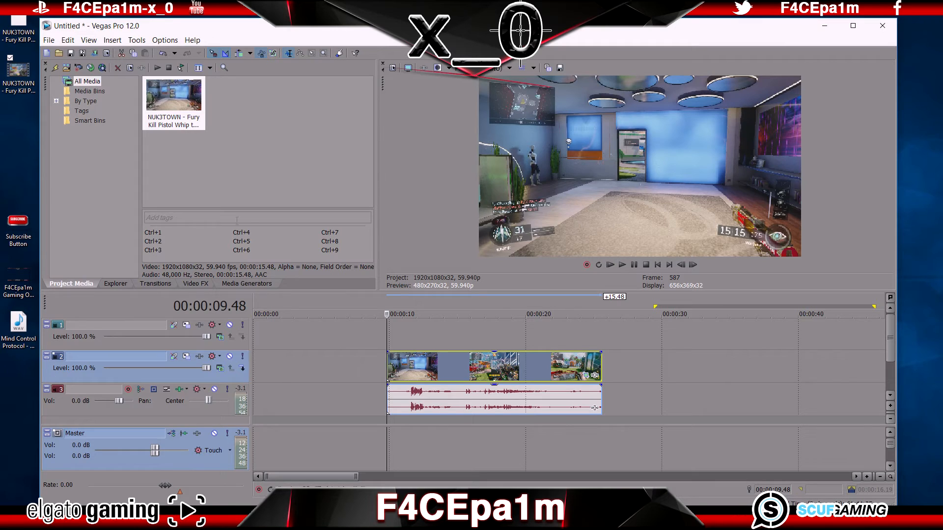
# Step: Place the Subscribe Button image from the desktop on the track above the gameplay clip, aligned with the clip's start at 00:00:09.48
pyautogui.click(17, 227)
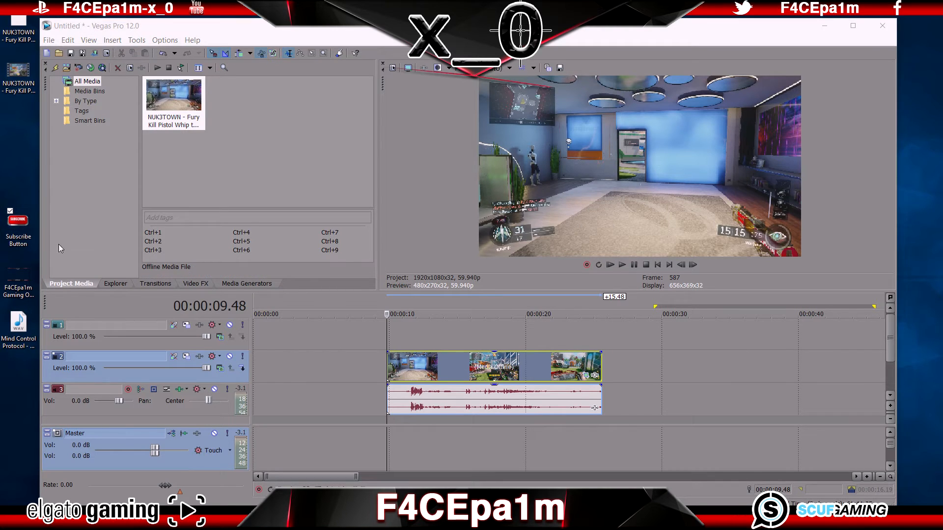
pyautogui.moveTo(58, 245); pyautogui.dragTo(314, 324)
pyautogui.moveTo(385, 335); pyautogui.dragTo(389, 331)
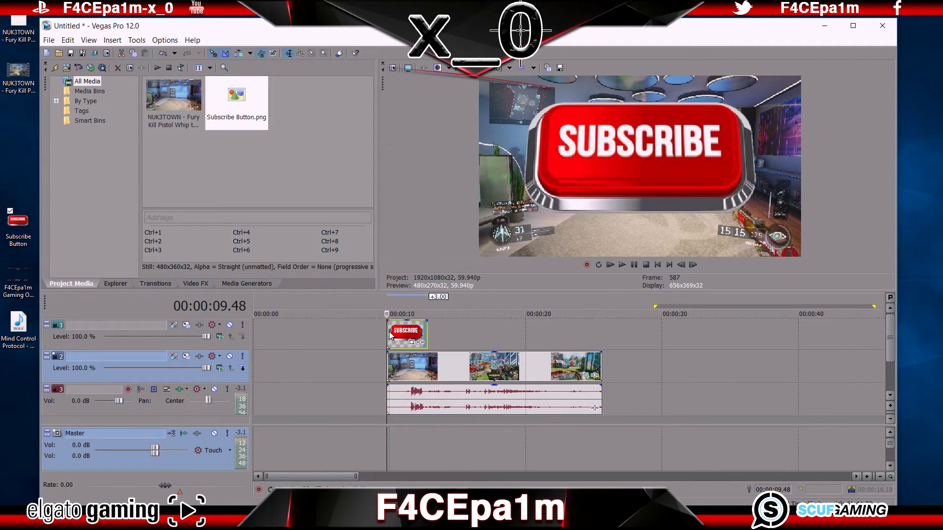
# Step: Shift the Subscribe Button's pan/crop frame to about X 412, Y 183 and widen it to 809 so the whole button shows
pyautogui.click(411, 342)
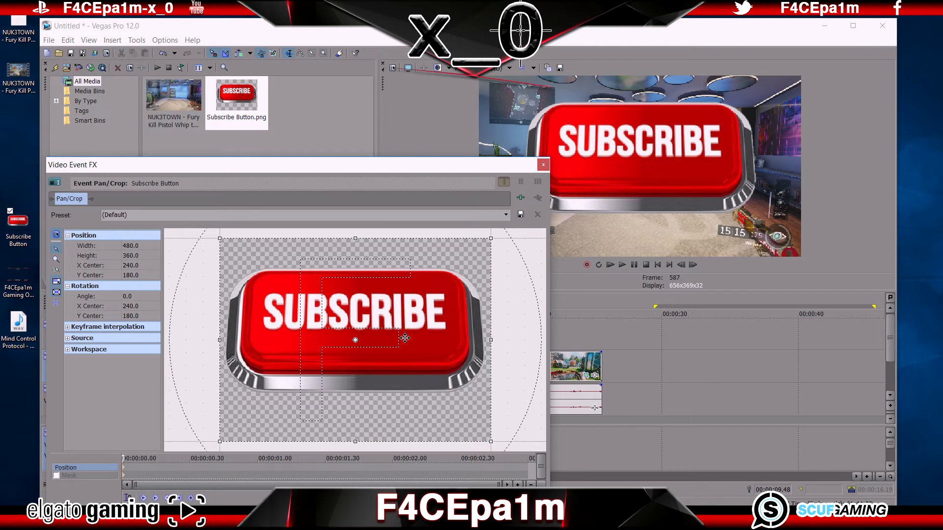
pyautogui.moveTo(361, 320); pyautogui.dragTo(463, 321)
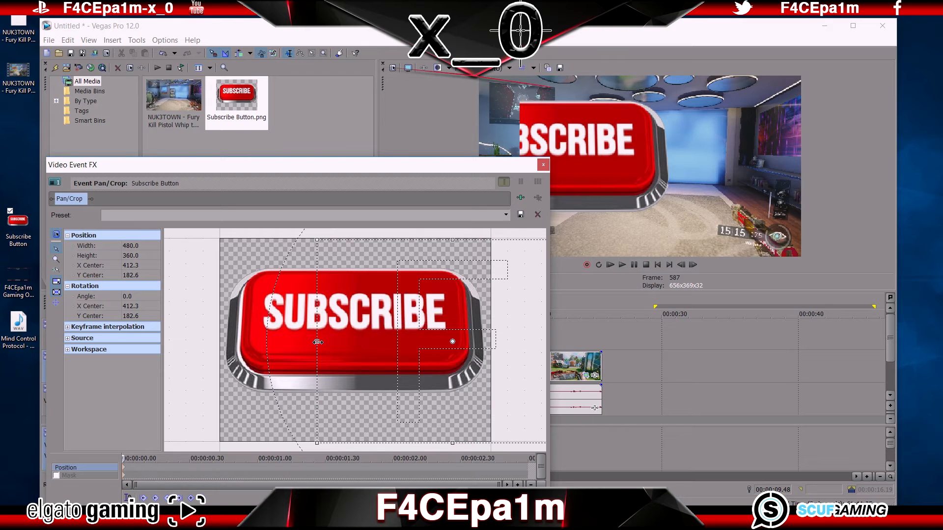
pyautogui.moveTo(317, 342); pyautogui.dragTo(224, 346)
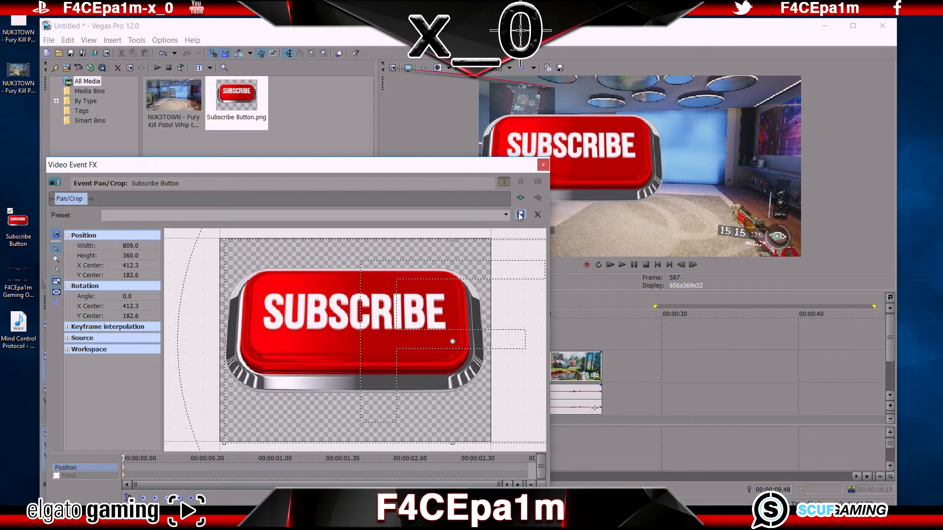
pyautogui.click(543, 165)
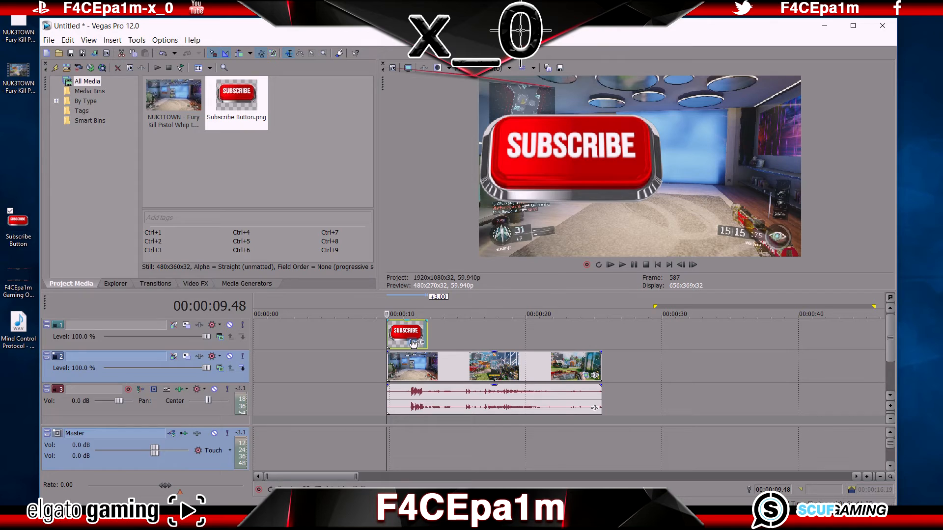
pyautogui.click(414, 342)
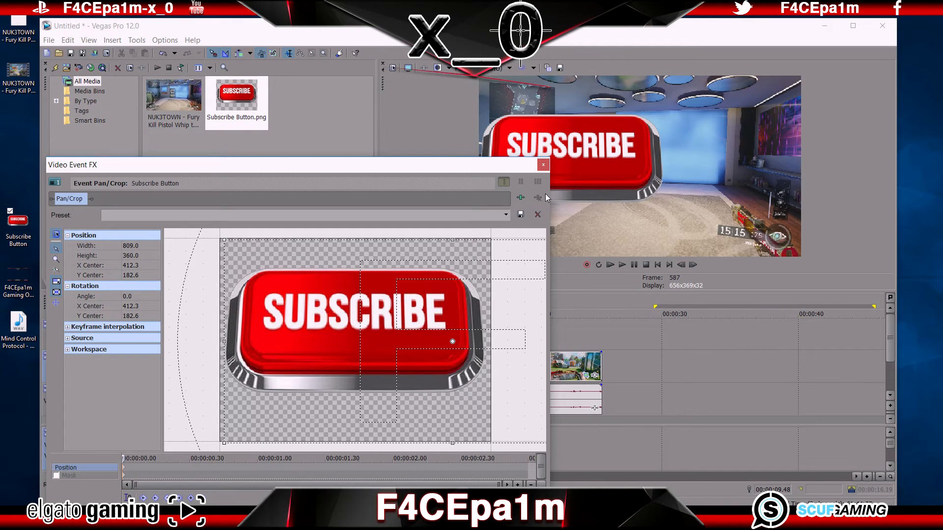
pyautogui.click(543, 165)
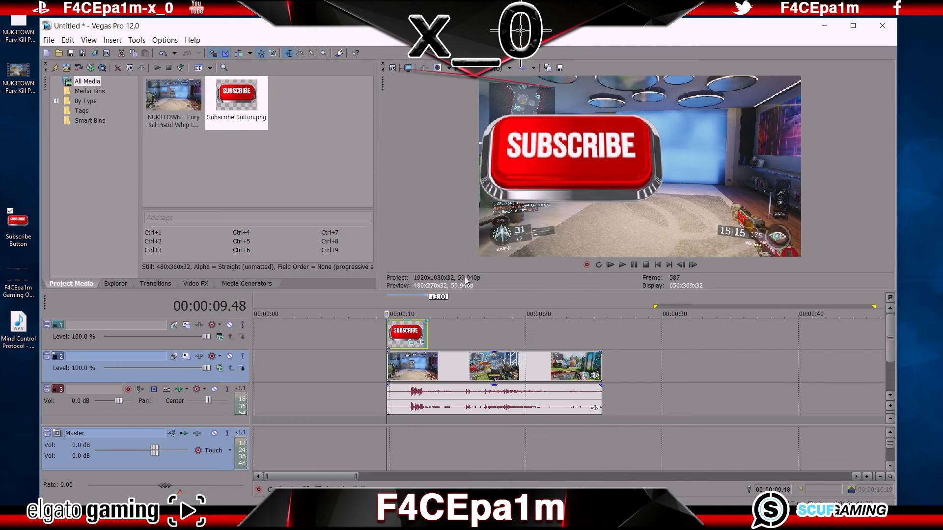
# Step: Set the timeline cursor to 00:00:13.48 and insert a new video track above the Subscribe Button track
pyautogui.click(441, 331)
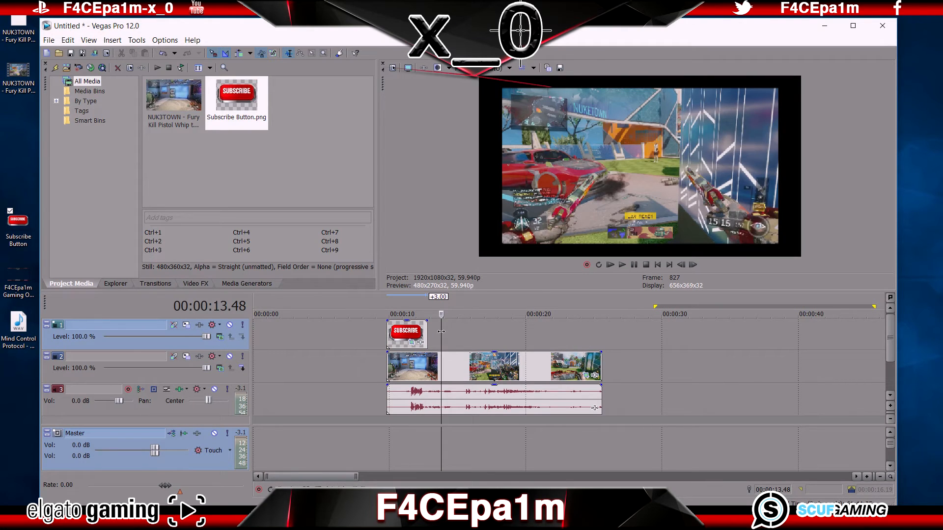
pyautogui.rightClick(161, 342)
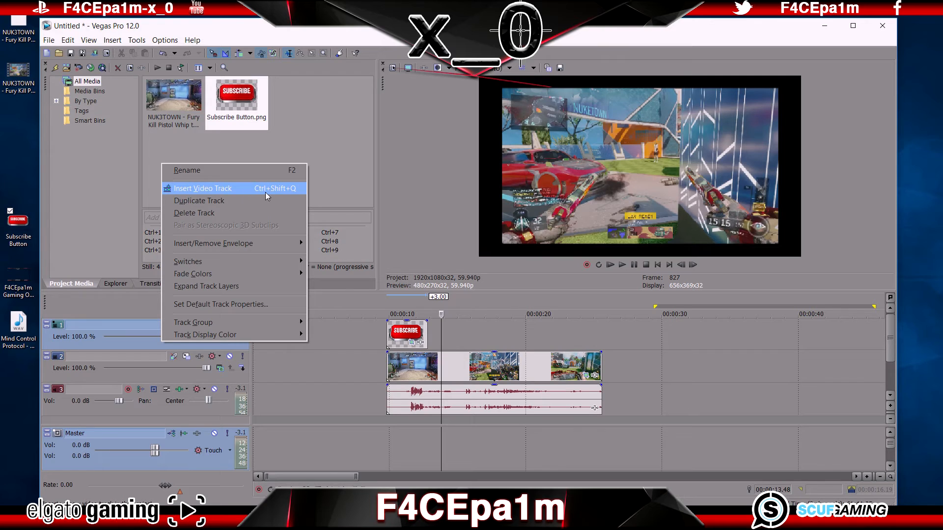
pyautogui.click(300, 191)
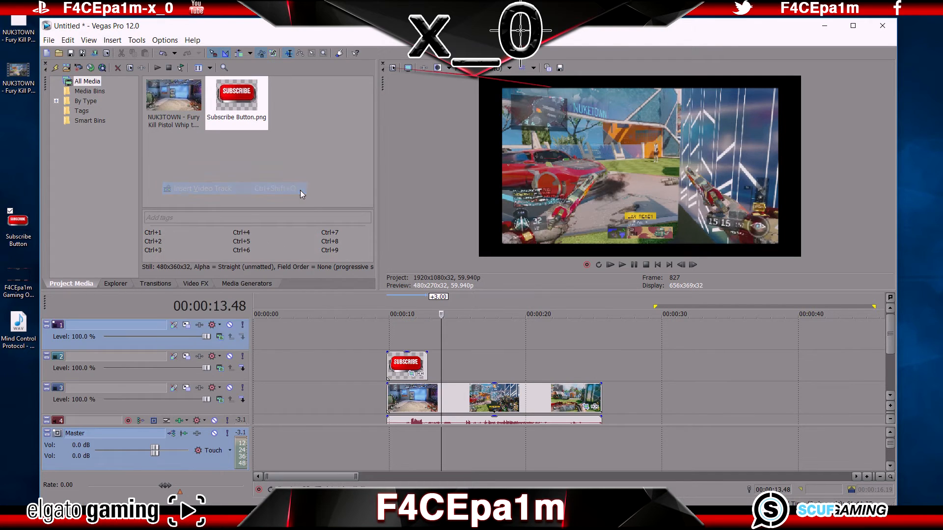
# Step: Insert a Titles & Text event on the new top track at 00:00:13.48, keeping its default sample text
pyautogui.rightClick(441, 334)
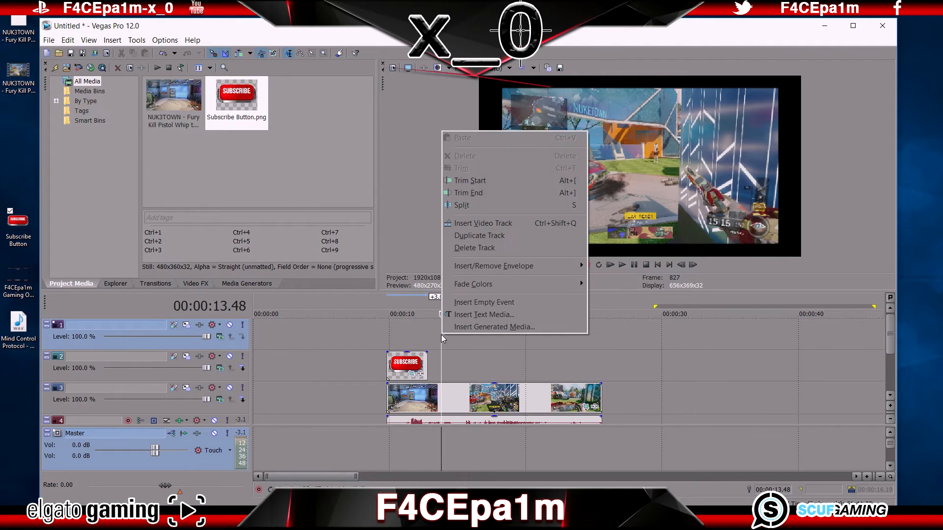
pyautogui.click(521, 315)
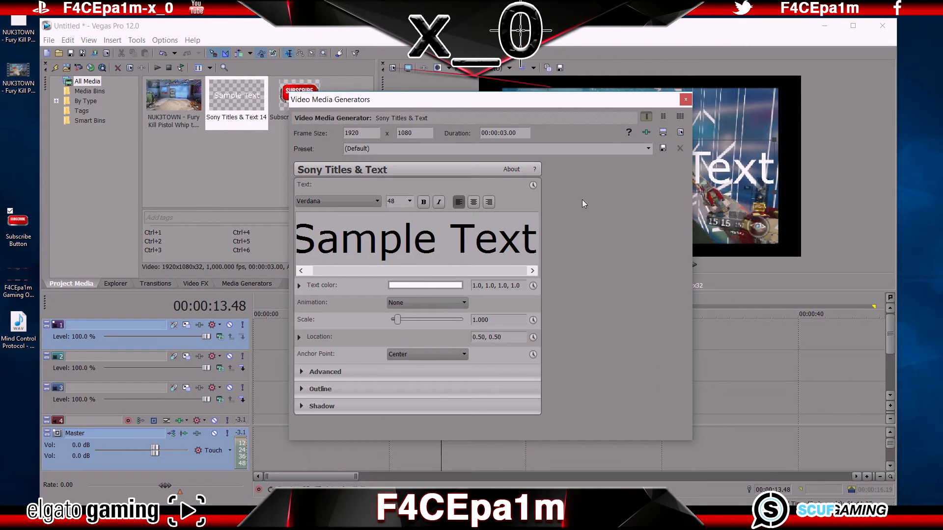
pyautogui.click(686, 99)
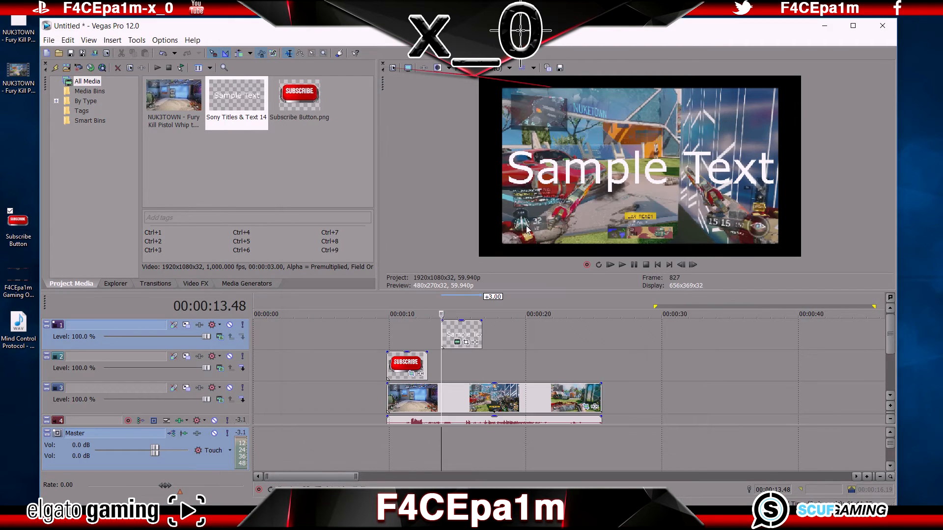
# Step: Insert an Empty ProType Titler event on the top track at 00:00:17.48
pyautogui.click(496, 337)
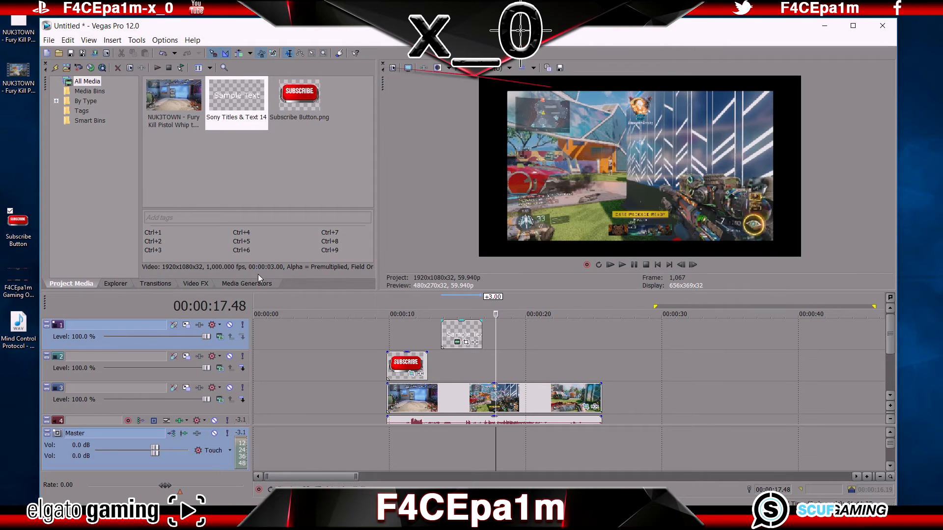
pyautogui.click(244, 284)
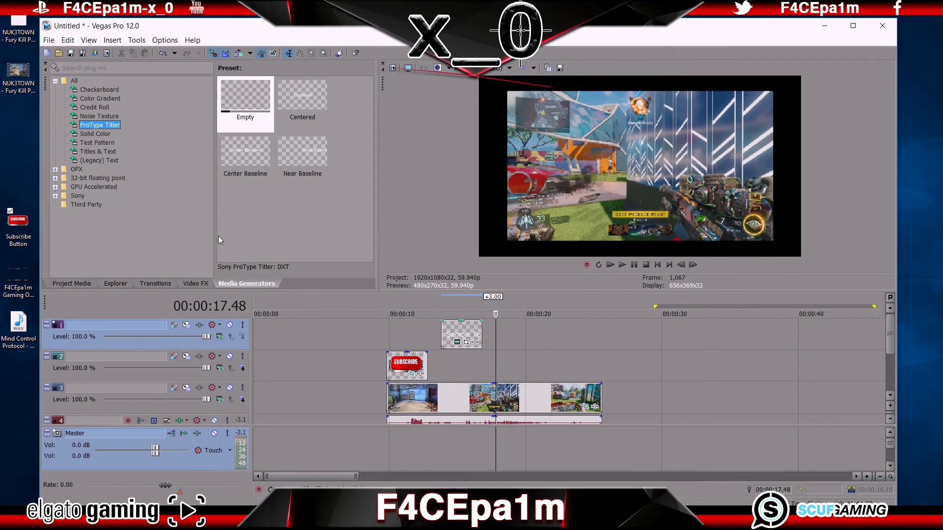
pyautogui.click(56, 81)
pyautogui.click(55, 81)
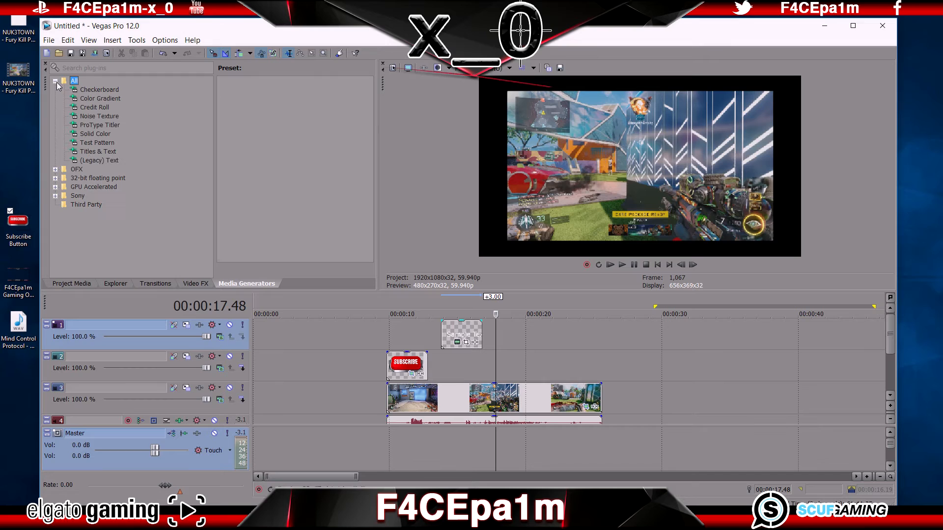
pyautogui.click(98, 125)
pyautogui.moveTo(245, 106); pyautogui.dragTo(502, 336)
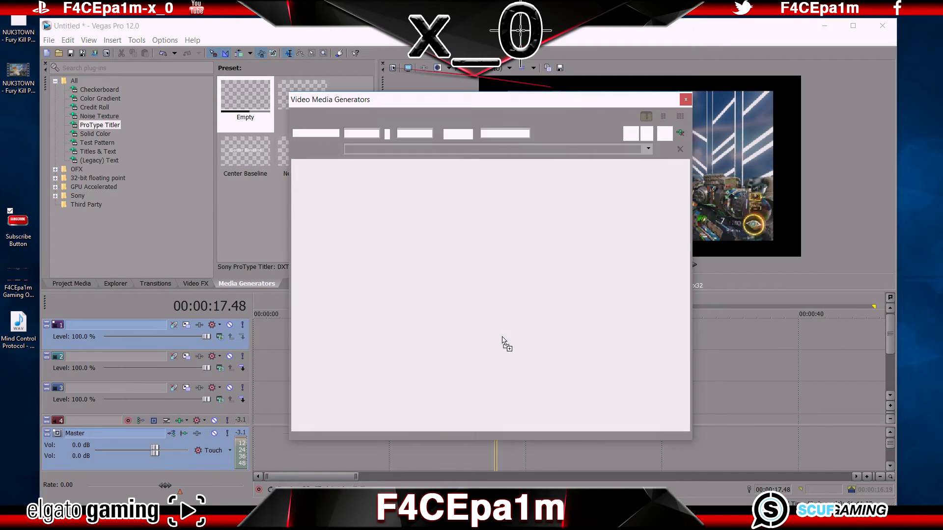
# Step: Open the ProType Titler's sample text for editing, select part of it and close the generator window
pyautogui.doubleClick(604, 243)
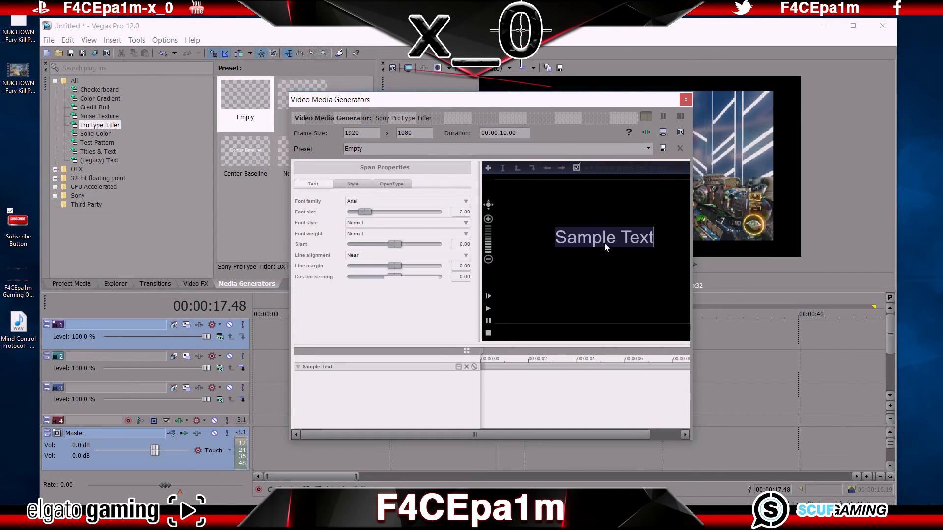
pyautogui.moveTo(567, 243); pyautogui.dragTo(638, 244)
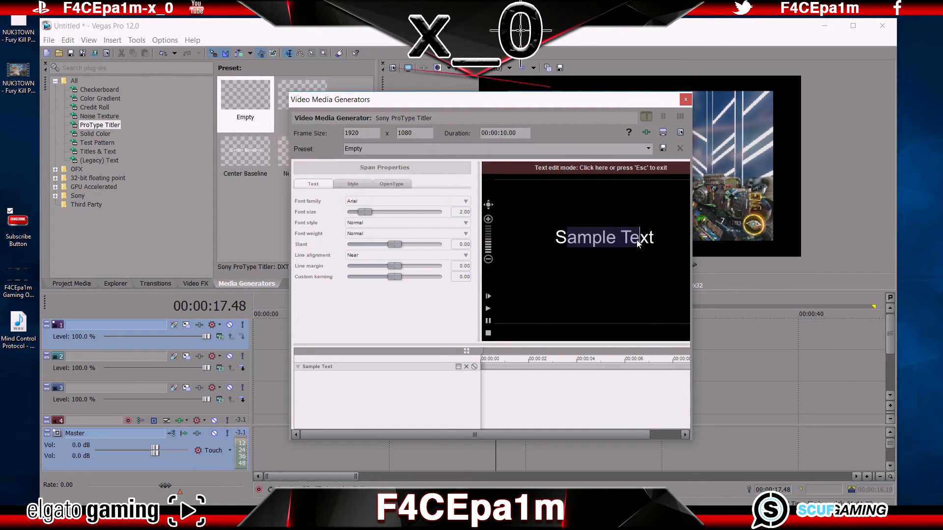
pyautogui.click(686, 100)
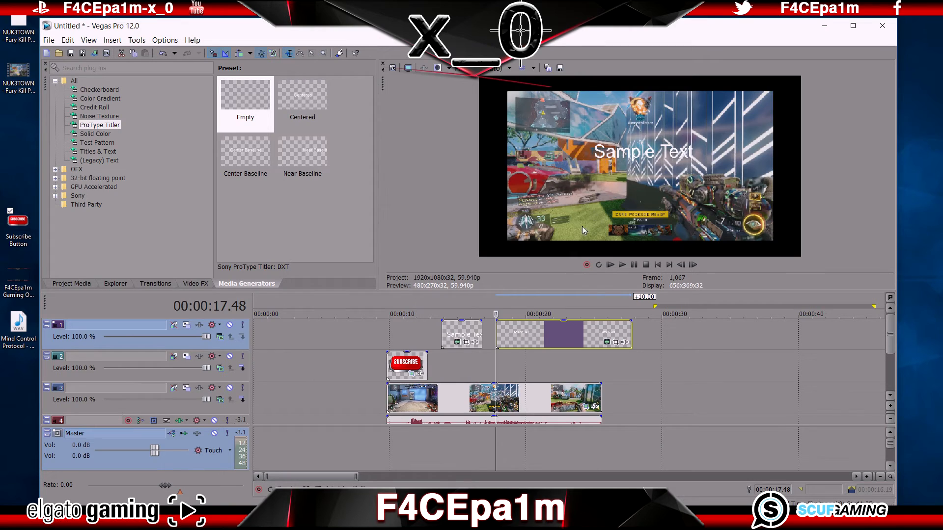
# Step: Delete the text title events and the Subscribe Button image from the two tracks above the gameplay clip
pyautogui.click(538, 328)
pyautogui.keyDown('ctrl'); pyautogui.click(412, 365); pyautogui.keyUp('ctrl')
pyautogui.press('Delete')
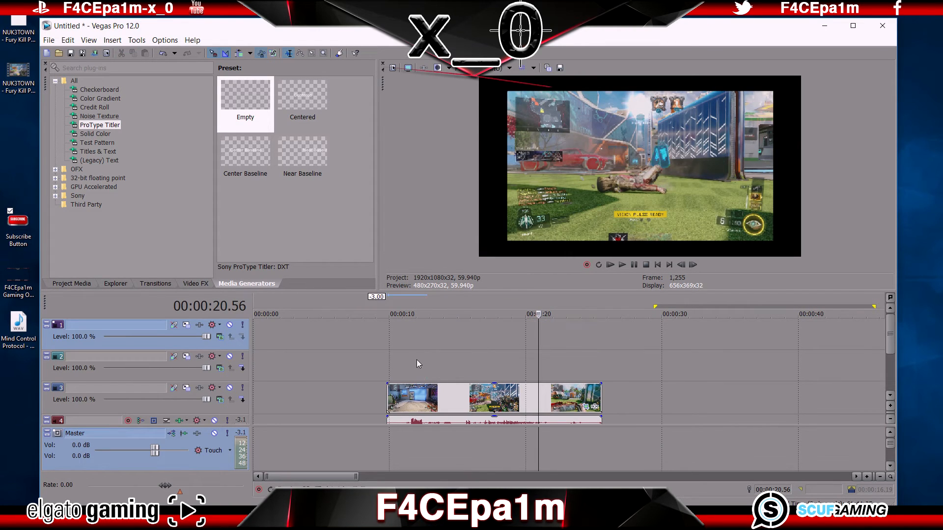
# Step: Save a snapshot of the preview frame at 00:00:17.03 to the desktop as the JPEG file Image1
pyautogui.click(470, 329)
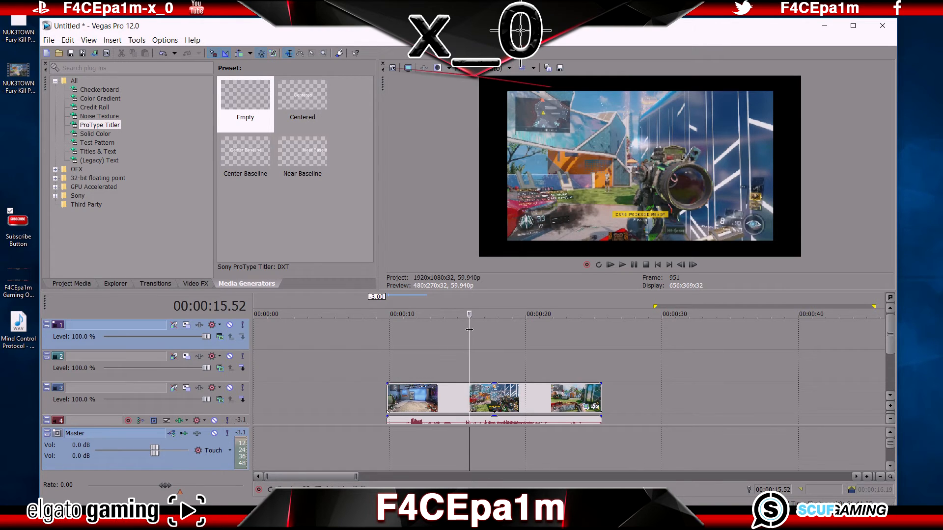
pyautogui.click(485, 324)
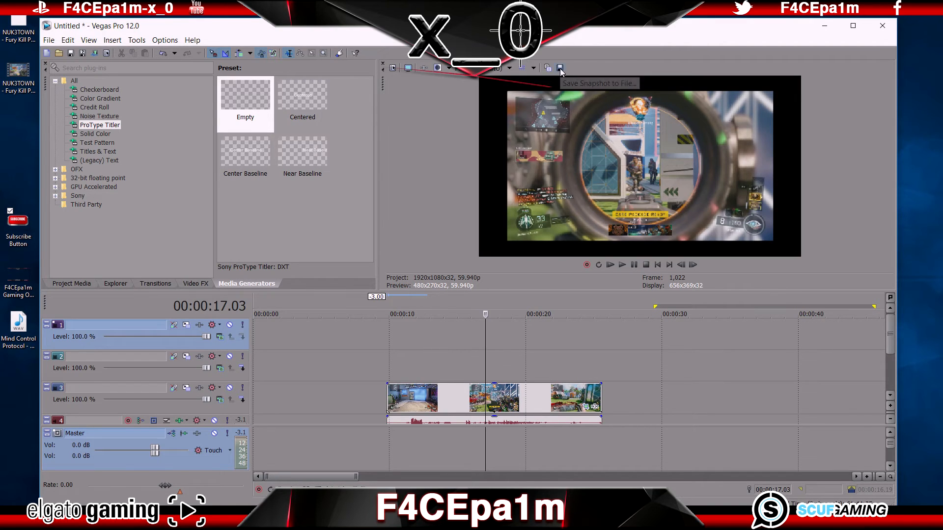
pyautogui.click(509, 69)
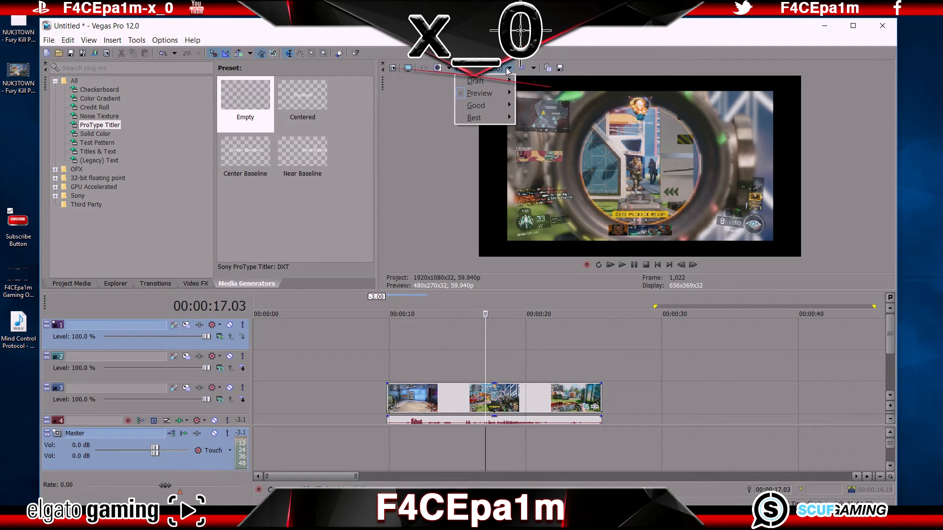
pyautogui.click(510, 70)
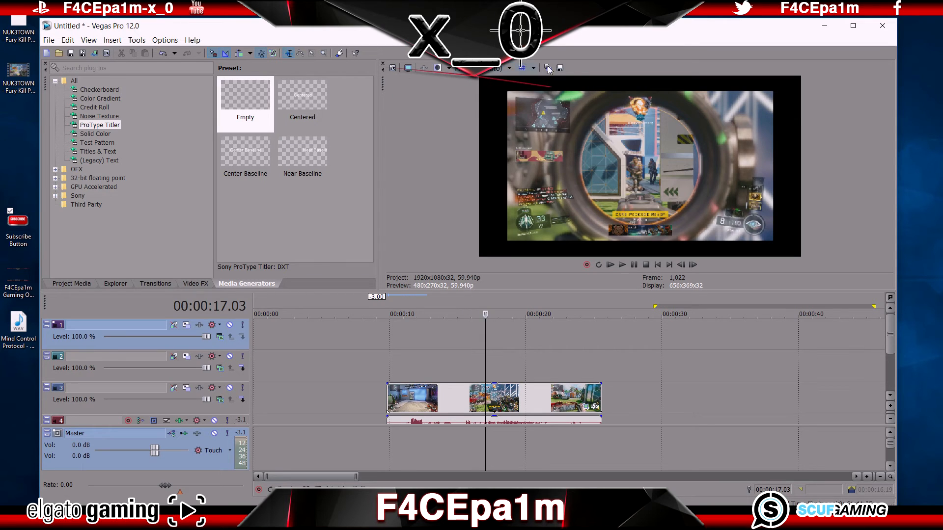
pyautogui.click(548, 68)
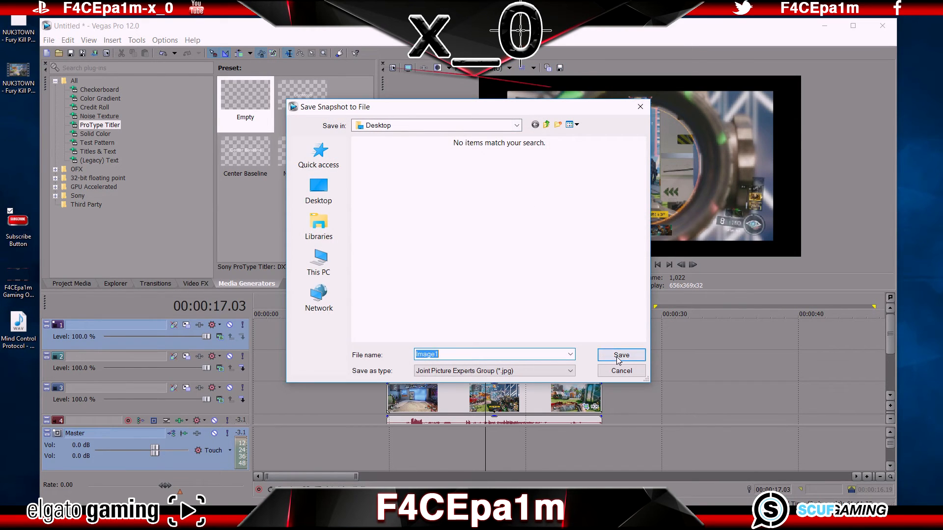
pyautogui.click(616, 357)
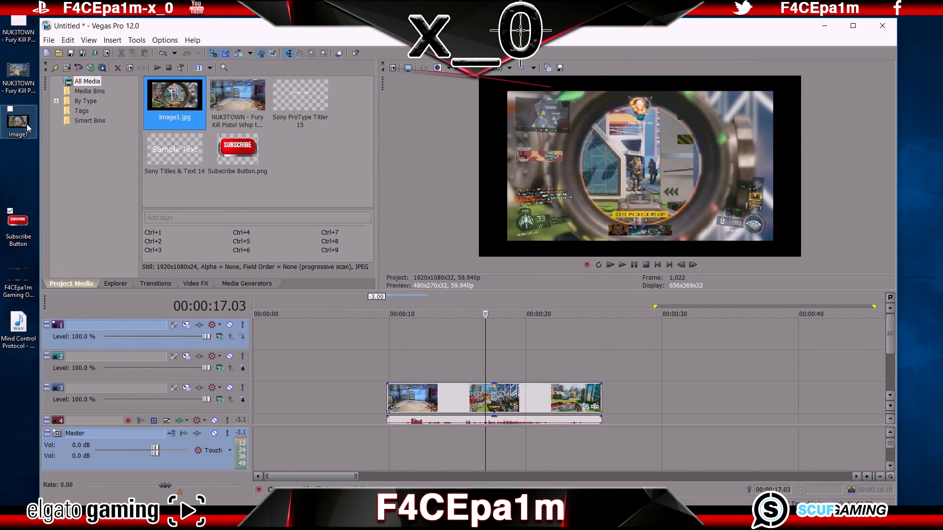
# Step: Switch to Photoshop, place the Image1 snapshot in the document and add the word TEXT over it in 250 pt Impact
pyautogui.moveTo(27, 124); pyautogui.dragTo(95, 359)
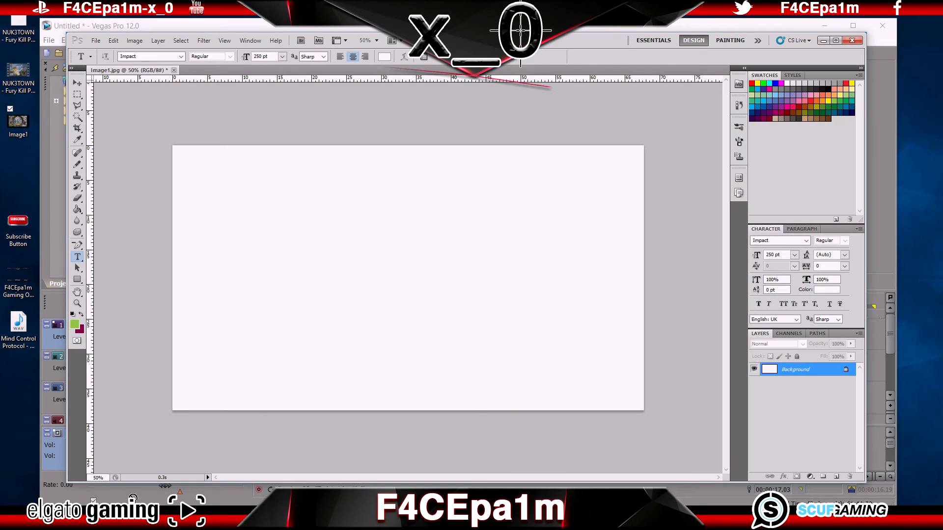
pyautogui.press('Return')
pyautogui.press('t')
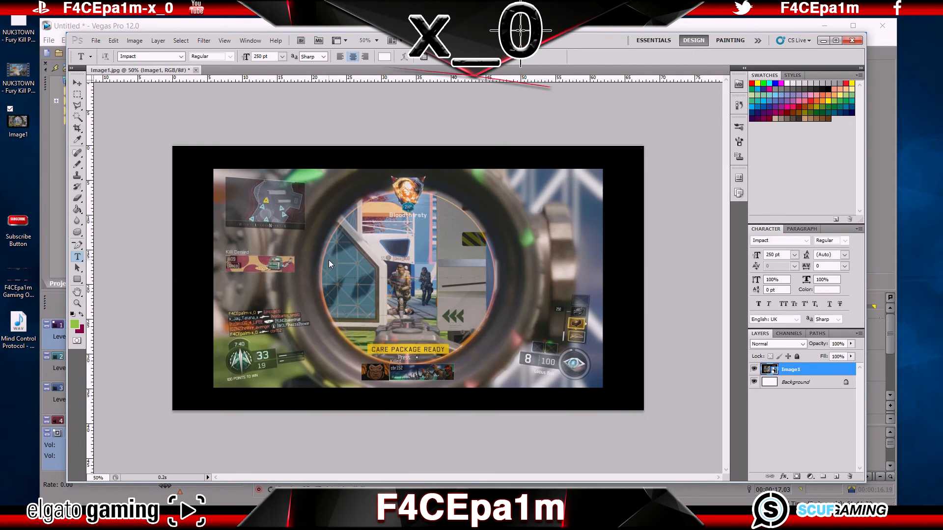
pyautogui.moveTo(486, 303); pyautogui.dragTo(561, 332)
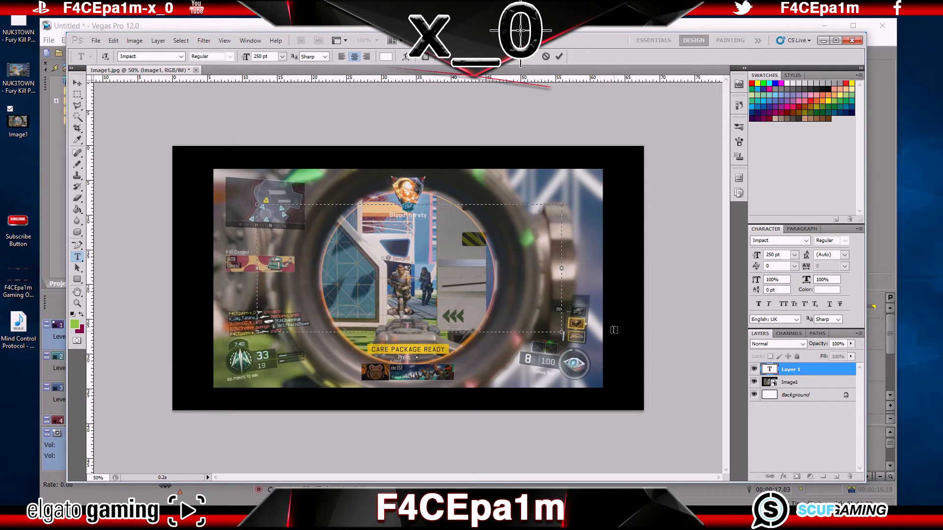
pyautogui.write('TEXT')
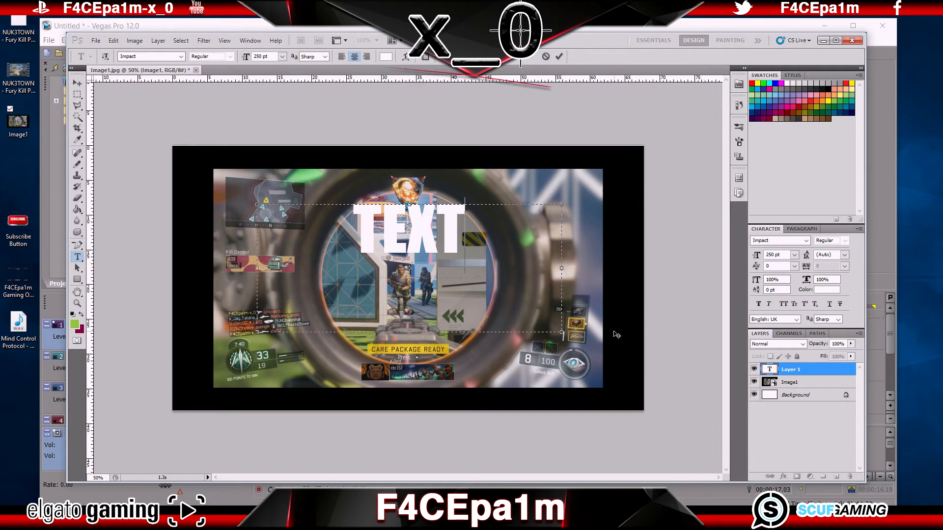
pyautogui.click(755, 373)
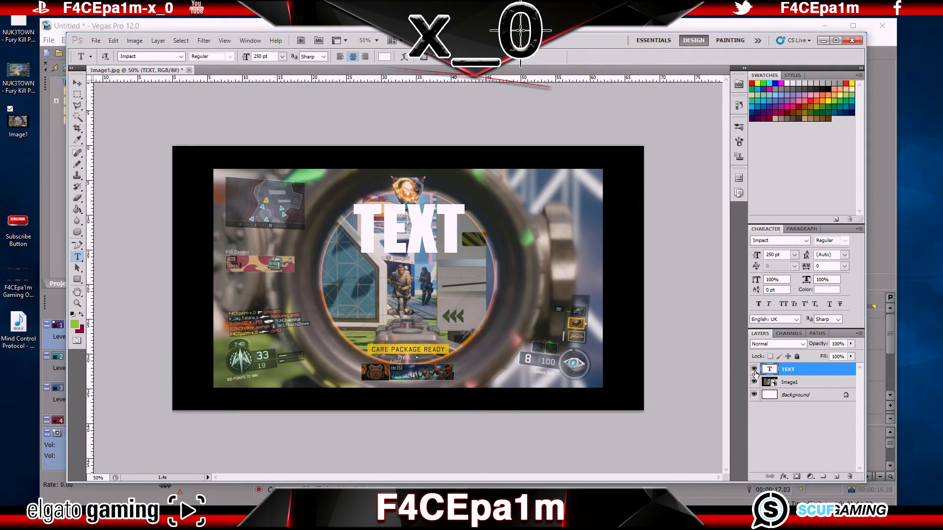
# Step: Hide every layer except TEXT and save the transparent result to the desktop as Image1 in PNG format
pyautogui.keyDown('alt'); pyautogui.click(755, 373); pyautogui.keyUp('alt')
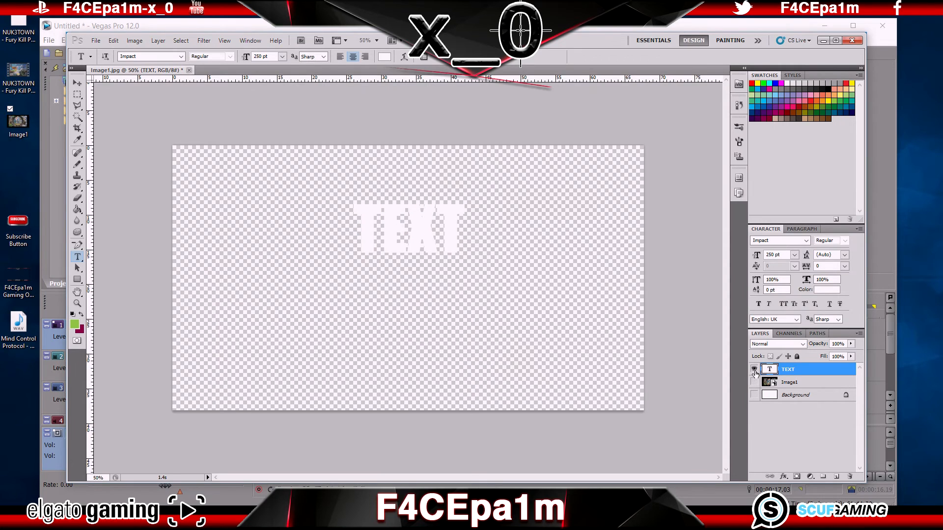
pyautogui.hotkey('ctrl', 'shift', 's')
pyautogui.click(540, 272)
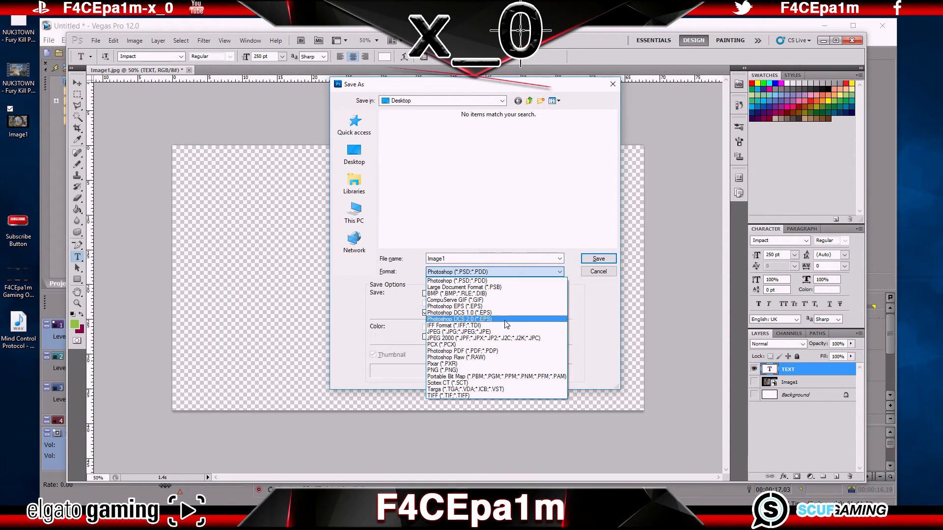
pyautogui.click(505, 370)
pyautogui.click(594, 260)
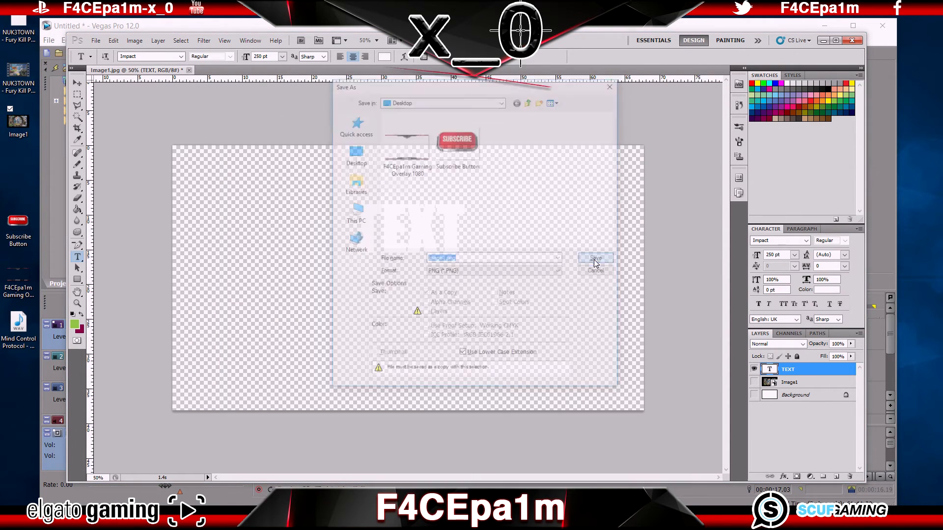
pyautogui.click(371, 154)
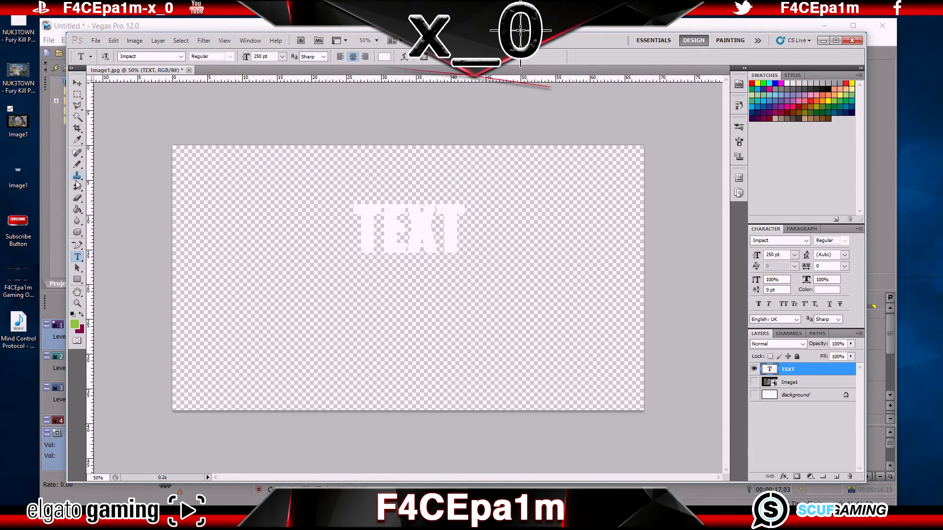
# Step: Switch back to Vegas Pro and place Image1.png on the second track above the gameplay, spanning the 00:00:17.03 cursor position
pyautogui.click(51, 188)
pyautogui.moveTo(22, 174); pyautogui.dragTo(290, 332)
pyautogui.moveTo(464, 369); pyautogui.dragTo(470, 369)
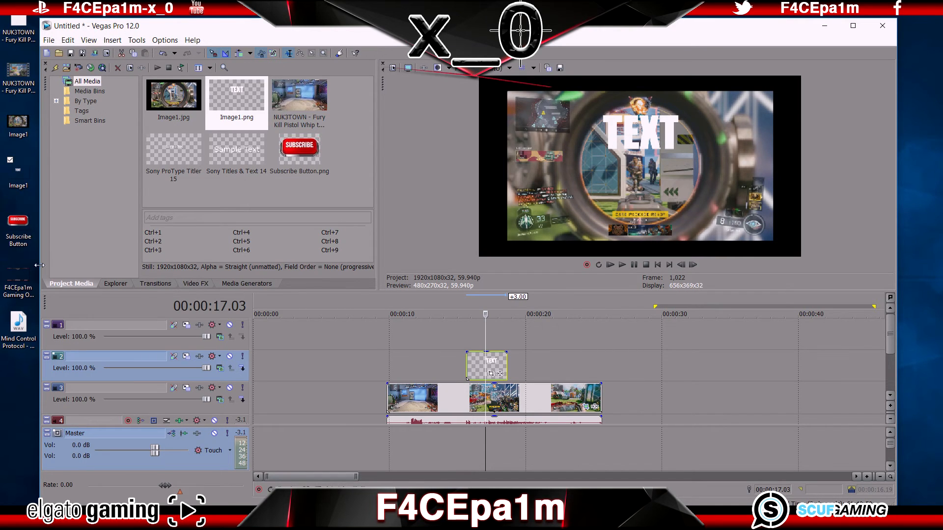
# Step: Preview the Gaming Overlay 1080 image, place it on the top track and extend it across the full length of the gameplay clip
pyautogui.doubleClick(20, 276)
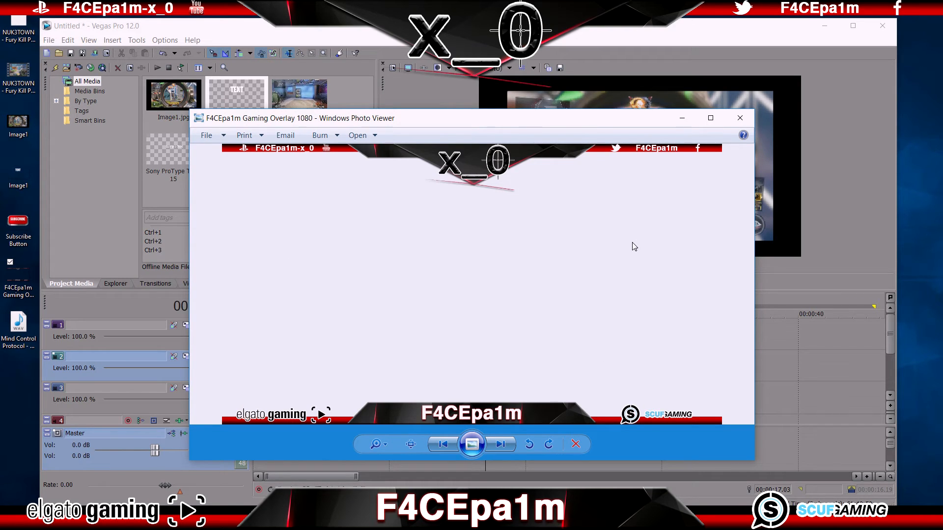
pyautogui.click(739, 118)
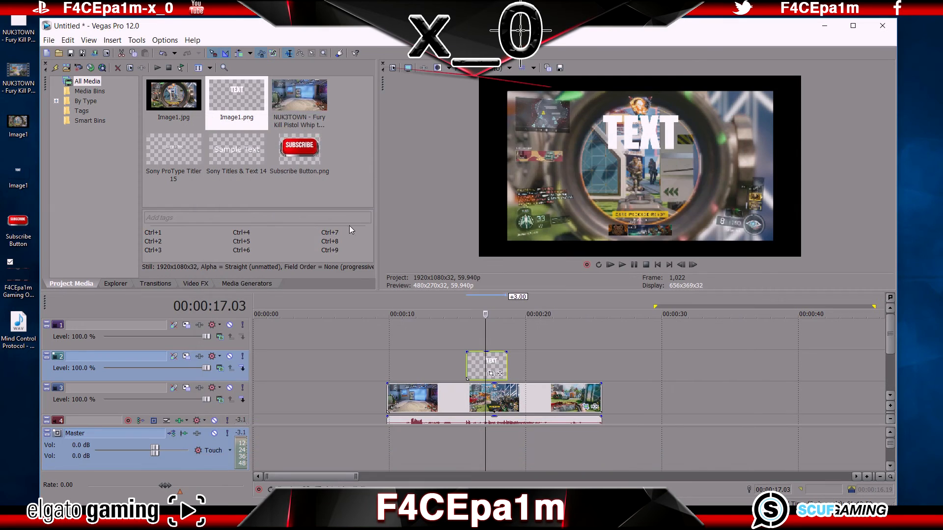
pyautogui.moveTo(7, 287); pyautogui.dragTo(329, 324)
pyautogui.moveTo(399, 331); pyautogui.dragTo(600, 332)
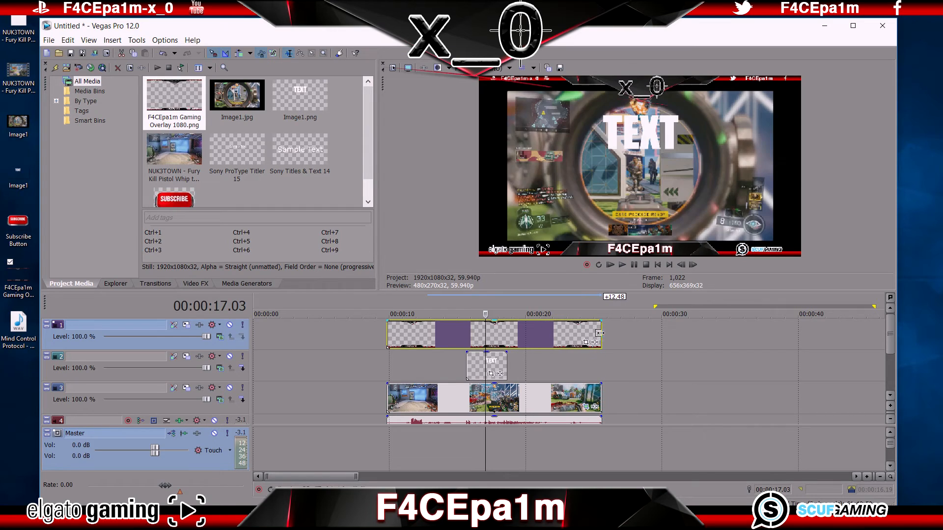
pyautogui.click(529, 332)
pyautogui.click(521, 336)
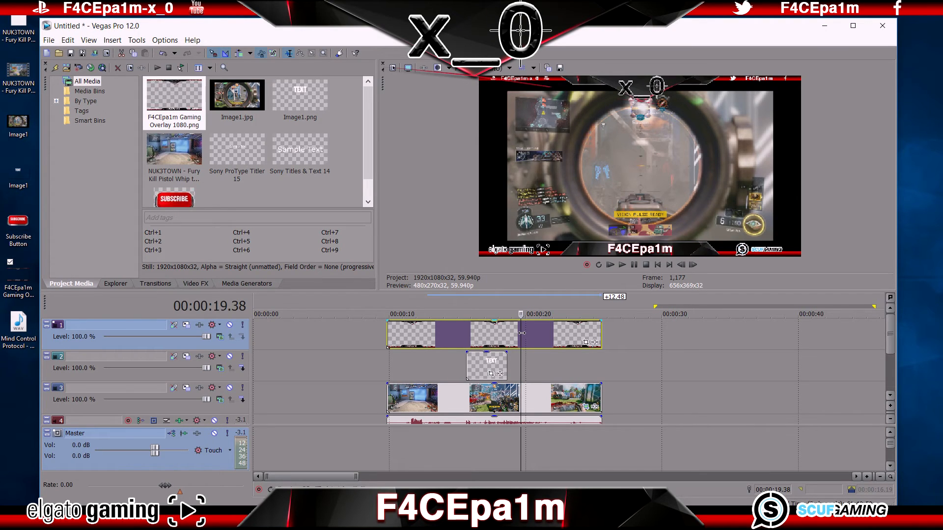
# Step: Place the Mind Control Protocol WAV on a new audio track below the gameplay audio, starting at 00:00:09.48, and play it back
pyautogui.moveTo(888, 355); pyautogui.dragTo(891, 394)
pyautogui.moveTo(18, 323); pyautogui.dragTo(387, 400)
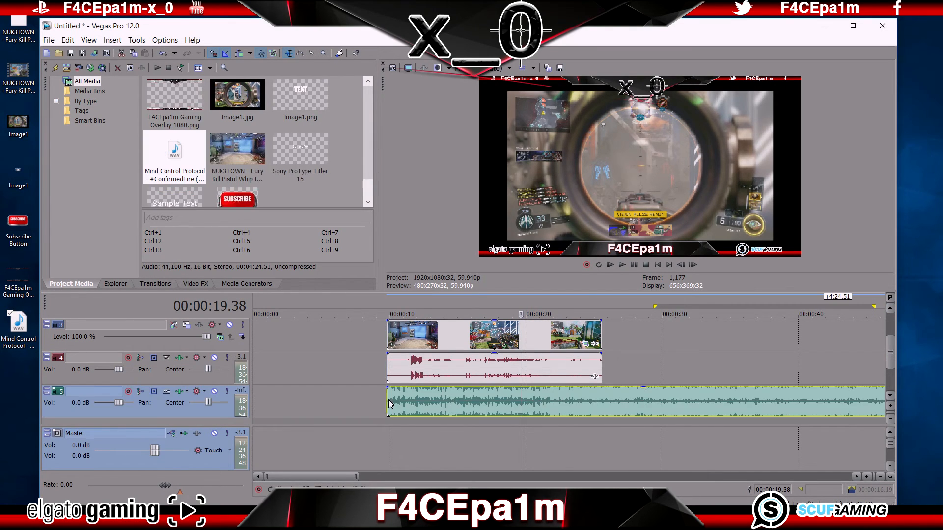
pyautogui.click(388, 400)
pyautogui.press('space')
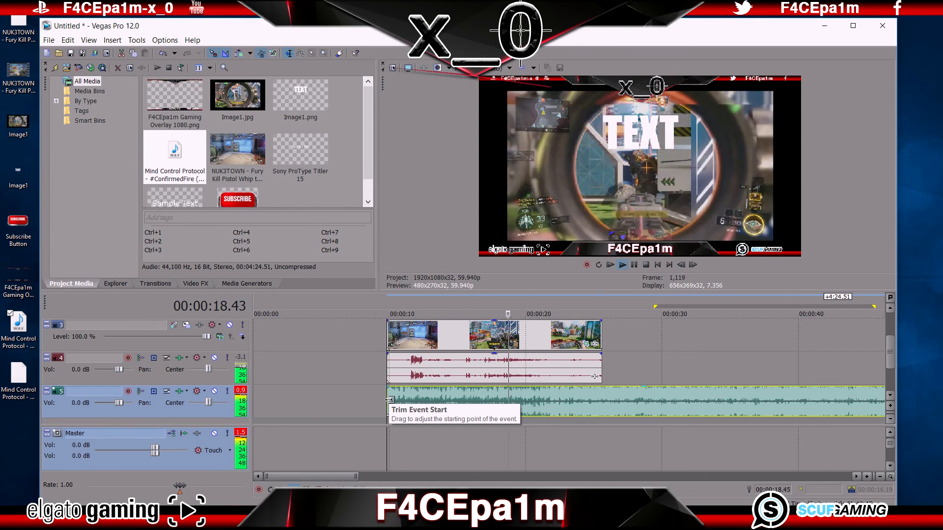
pyautogui.press('space')
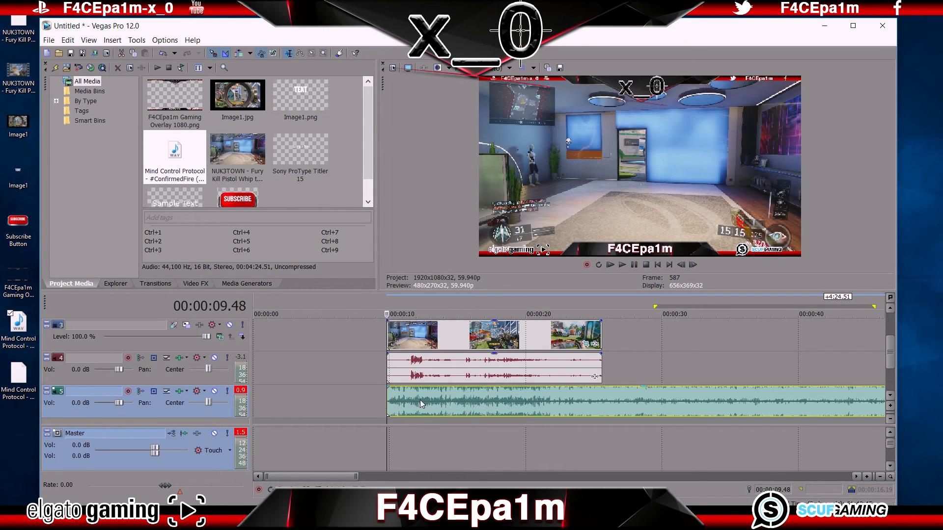
# Step: Select the overlay, text image and gameplay video events together and switch them to Disable Resample
pyautogui.moveTo(889, 363); pyautogui.dragTo(891, 347)
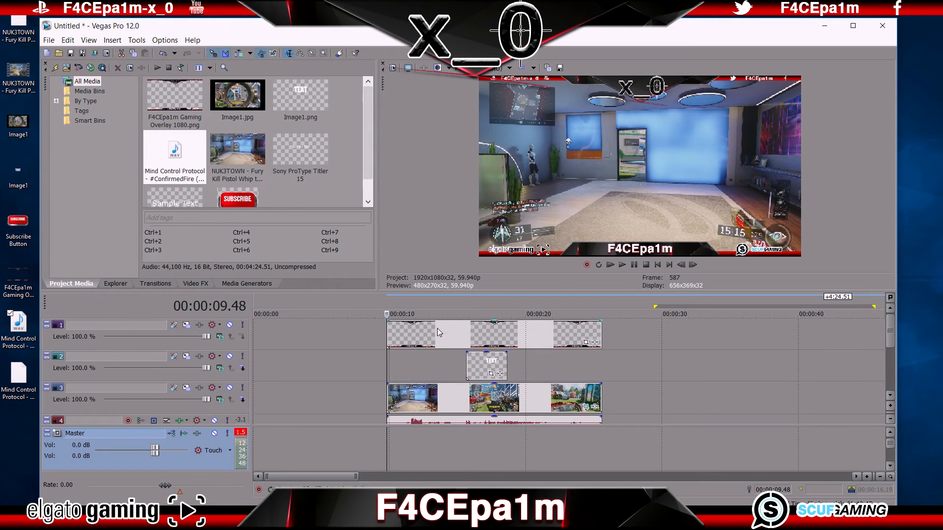
pyautogui.click(401, 332)
pyautogui.keyDown('ctrl'); pyautogui.click(491, 367); pyautogui.keyUp('ctrl')
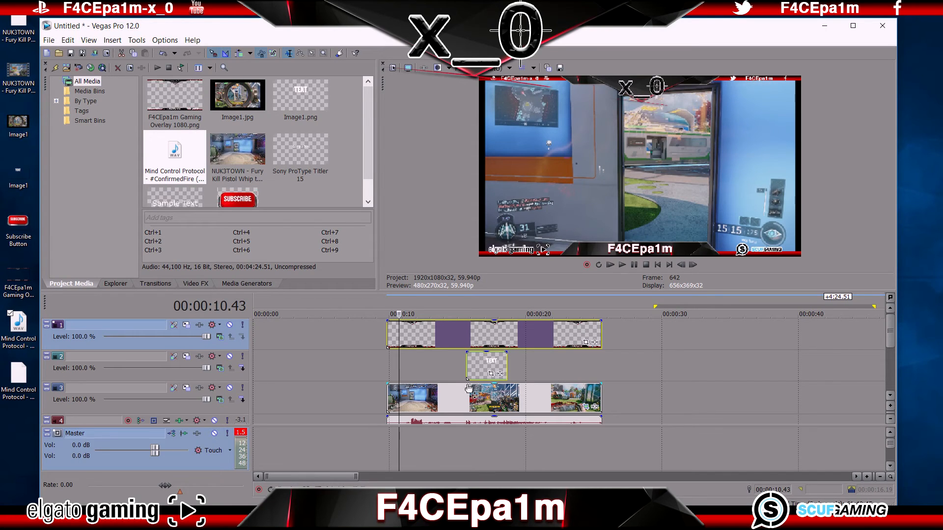
pyautogui.keyDown('ctrl'); pyautogui.click(456, 398); pyautogui.keyUp('ctrl')
pyautogui.rightClick(456, 398)
pyautogui.moveTo(511, 319)
pyautogui.moveTo(510, 298)
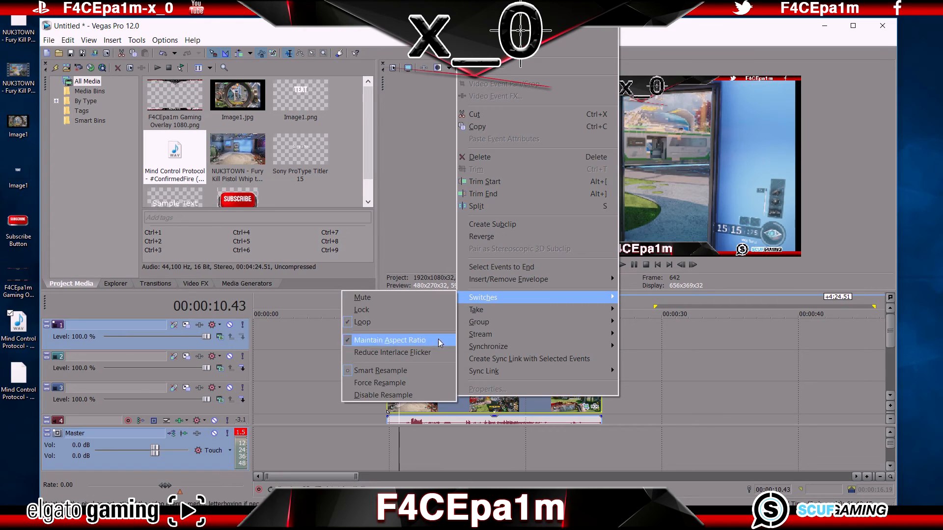
pyautogui.click(435, 394)
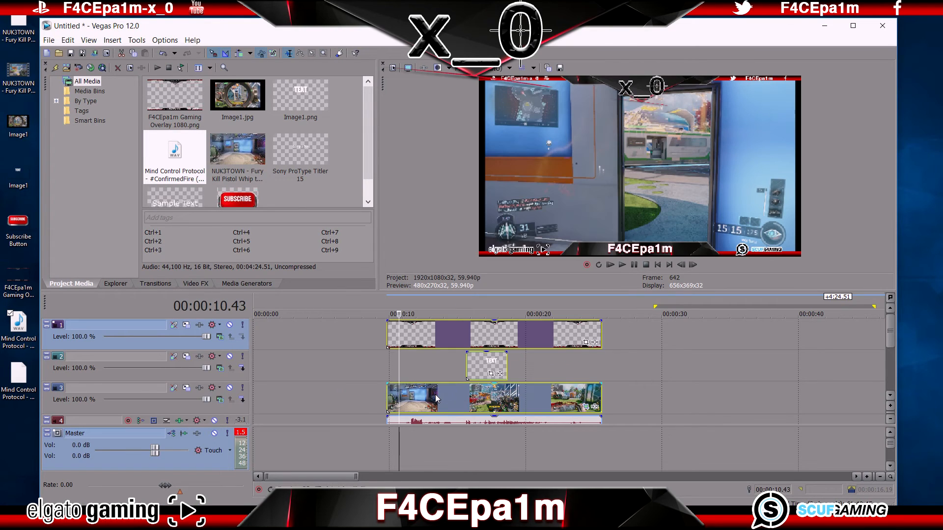
# Step: Scrub the timeline and play it from 00:00:13.40 while checking the audio tracks' and master output meters
pyautogui.moveTo(399, 367); pyautogui.dragTo(536, 369)
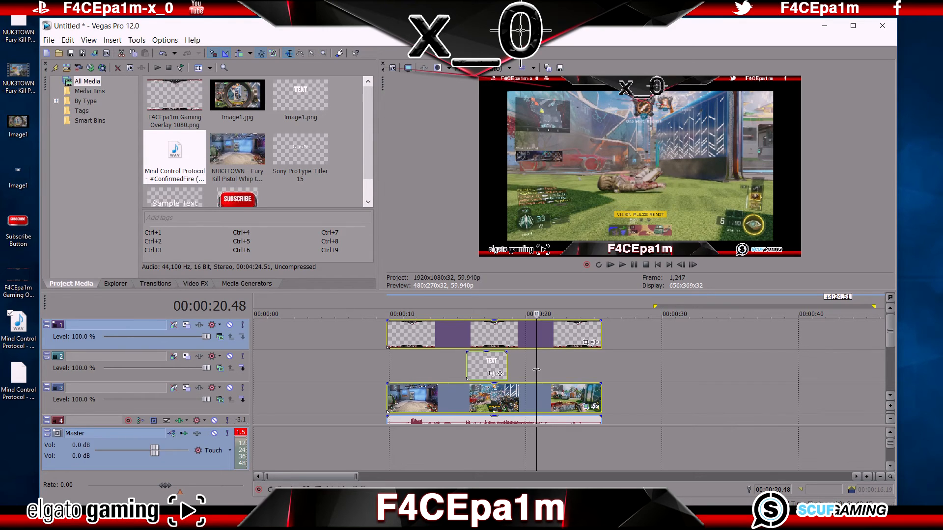
pyautogui.click(439, 364)
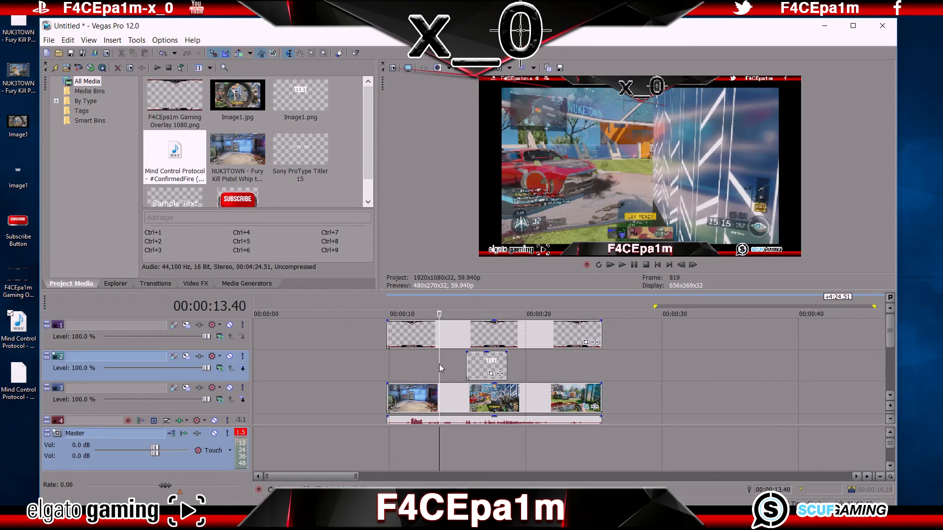
pyautogui.press('space')
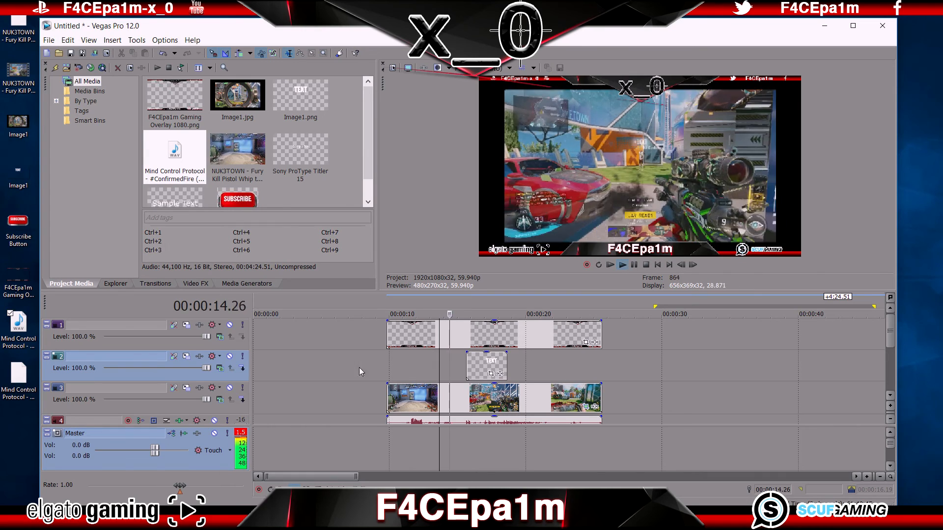
pyautogui.moveTo(890, 337); pyautogui.dragTo(890, 385)
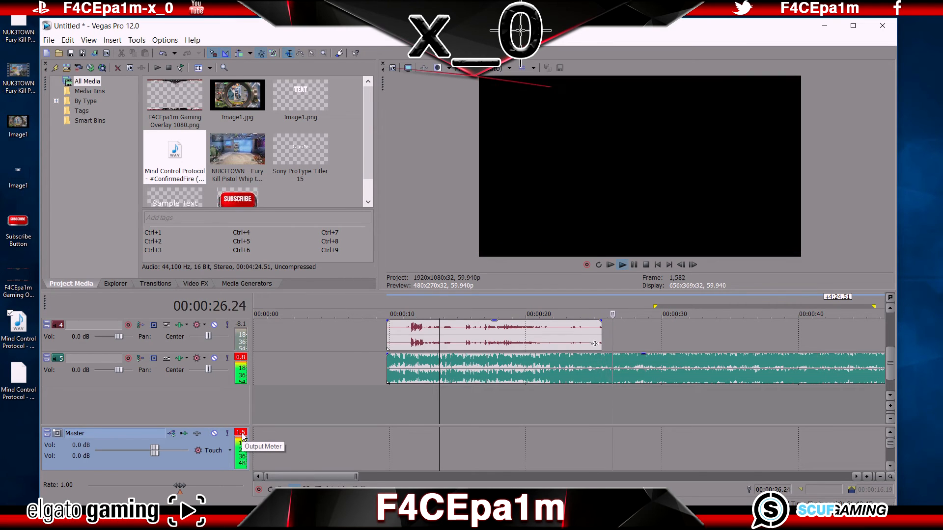
pyautogui.press('space')
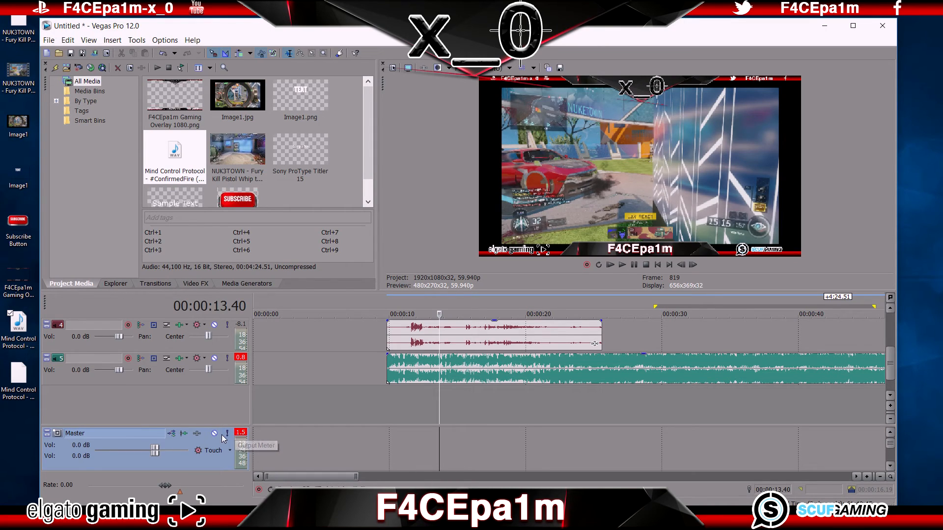
# Step: Set both master volume channels to -1.5 dB, play back the mix to check its level, and reset the master output meter
pyautogui.doubleClick(76, 447)
pyautogui.write('-1')
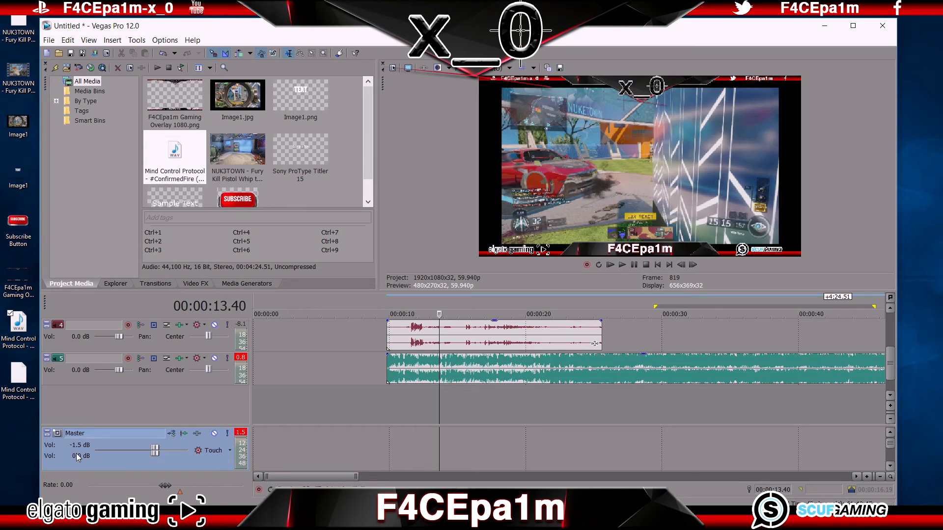
pyautogui.doubleClick(76, 452)
pyautogui.write('-1.5')
pyautogui.press('Return')
pyautogui.click(241, 434)
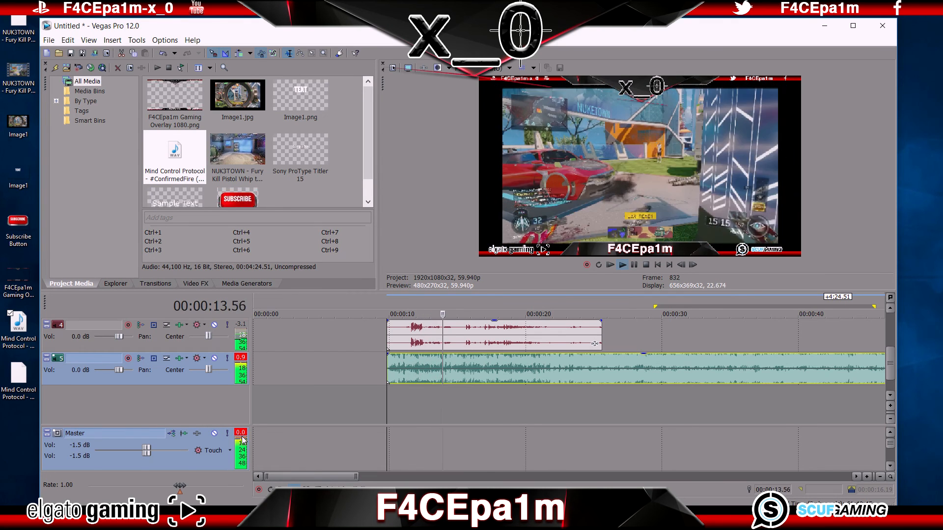
pyautogui.press('space')
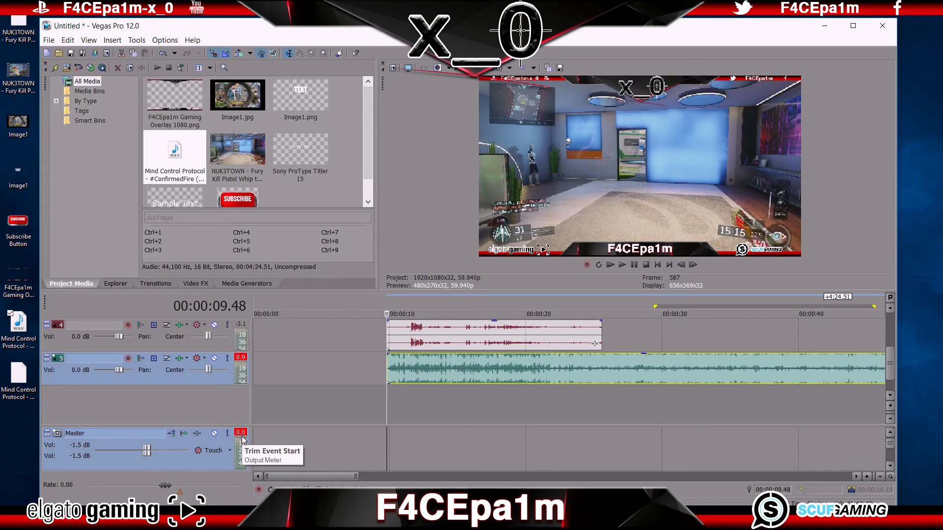
pyautogui.click(242, 434)
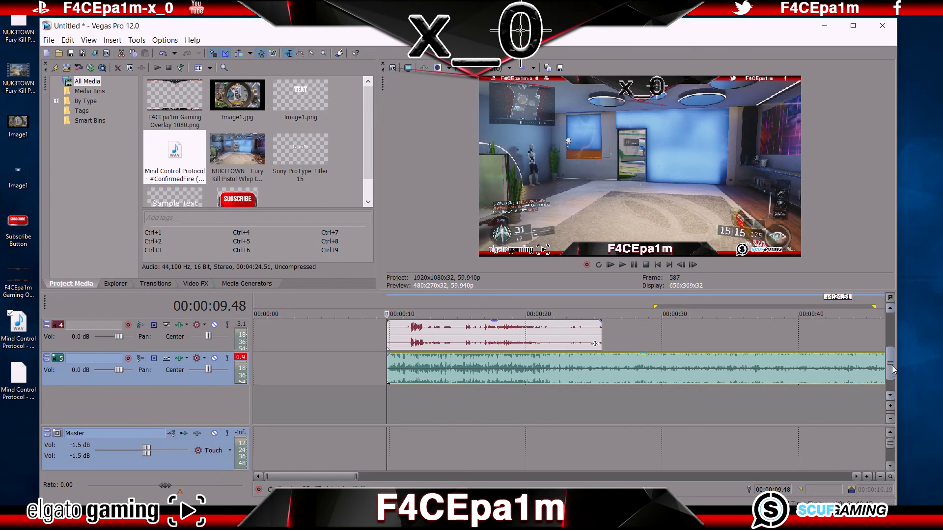
# Step: Add the Sony Saturation Adjust effect to the gameplay video track
pyautogui.moveTo(892, 368); pyautogui.dragTo(894, 344)
pyautogui.click(494, 398)
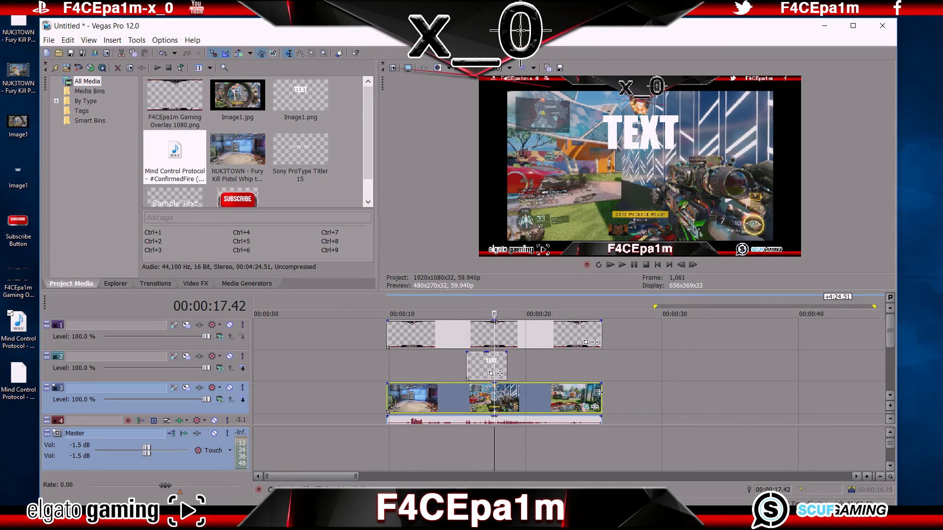
pyautogui.click(199, 388)
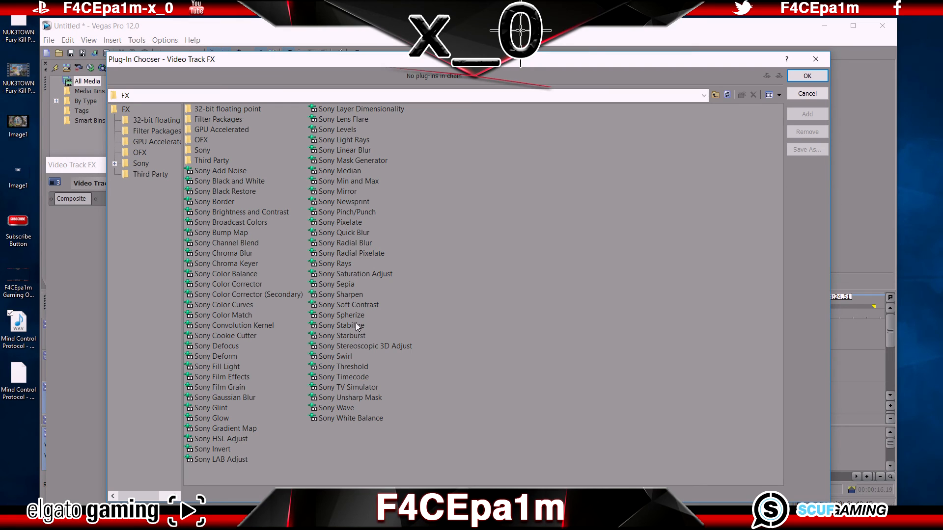
pyautogui.doubleClick(391, 274)
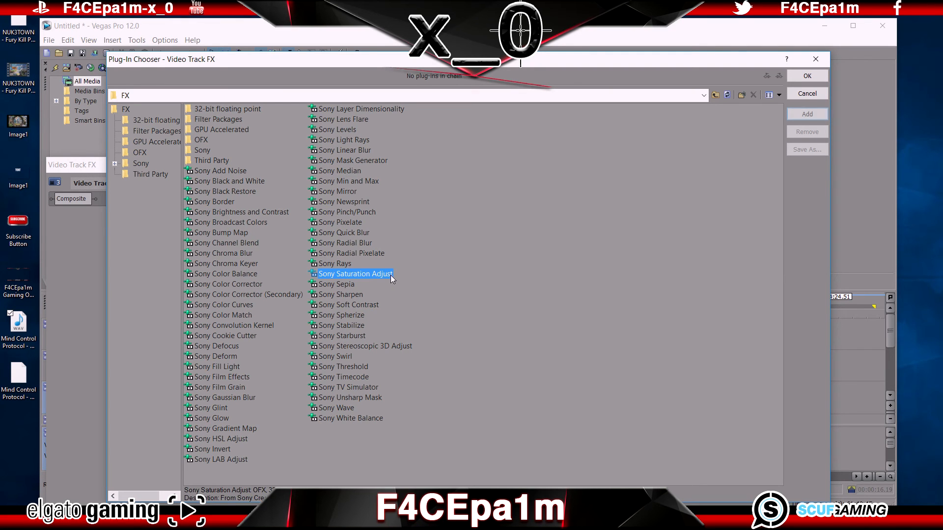
pyautogui.click(806, 76)
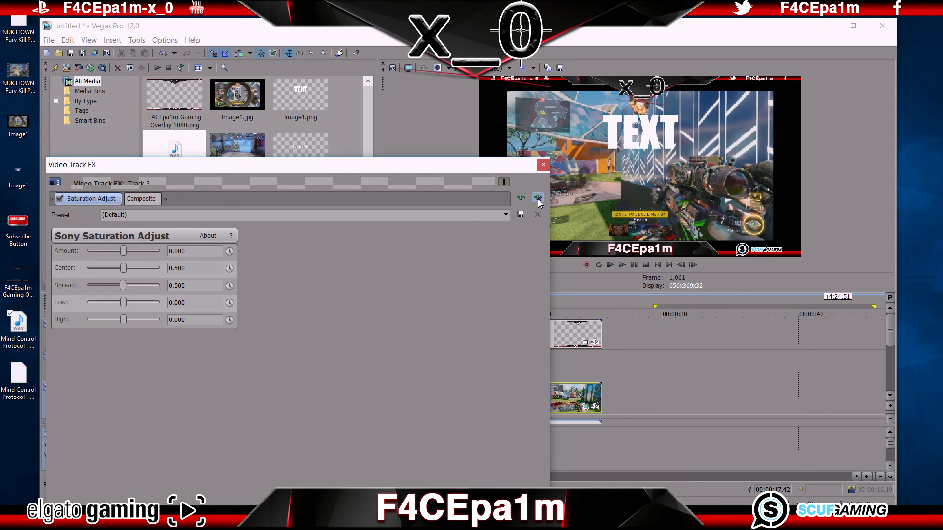
# Step: Apply the Boost Midtones preset to Saturation Adjust, toggle the effect's enabled state, and close the track effect settings
pyautogui.click(505, 215)
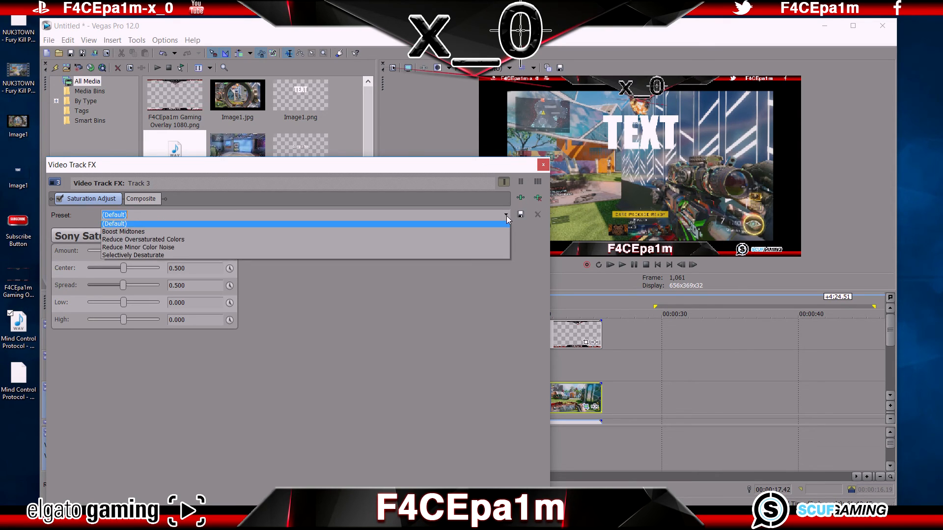
pyautogui.click(154, 234)
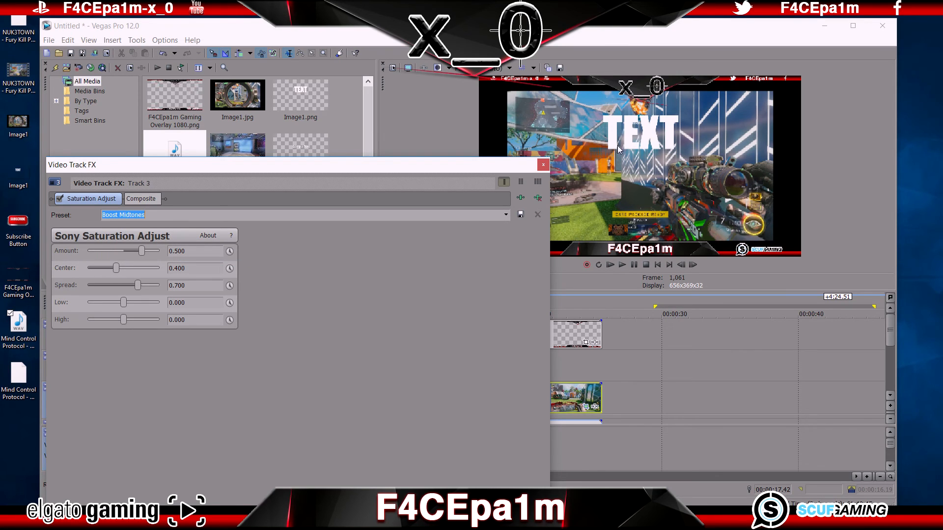
pyautogui.click(59, 200)
pyautogui.click(544, 168)
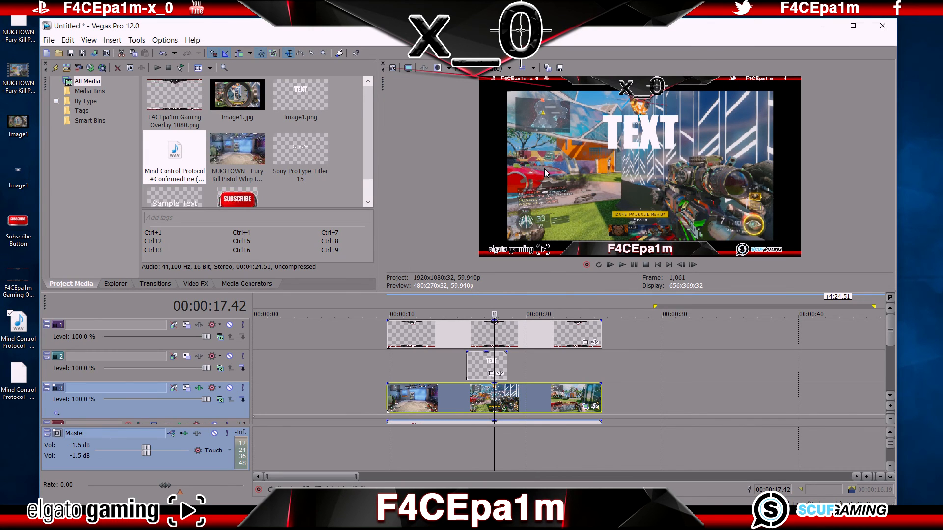
# Step: Mark the full gameplay clip from 00:00:09.48 to 00:00:25.35 as the time selection and open the Render As settings
pyautogui.click(454, 355)
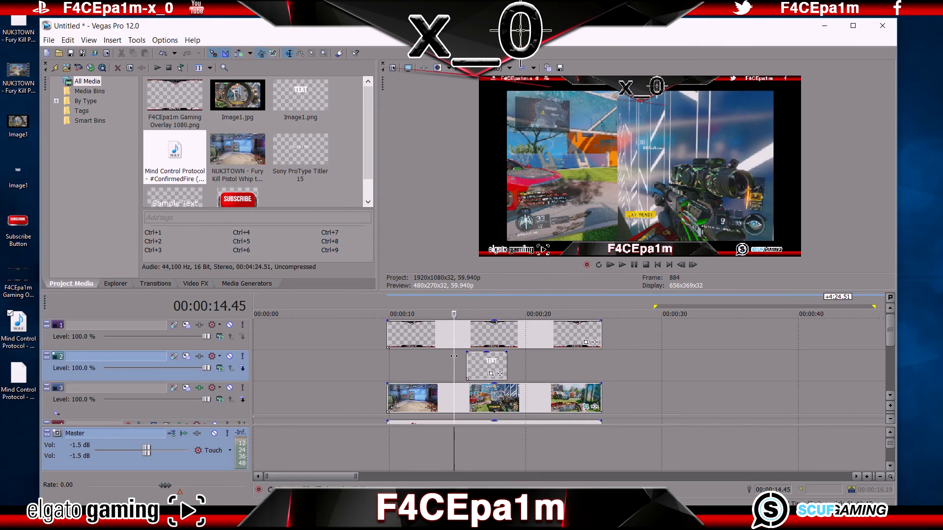
pyautogui.moveTo(386, 356); pyautogui.dragTo(599, 358)
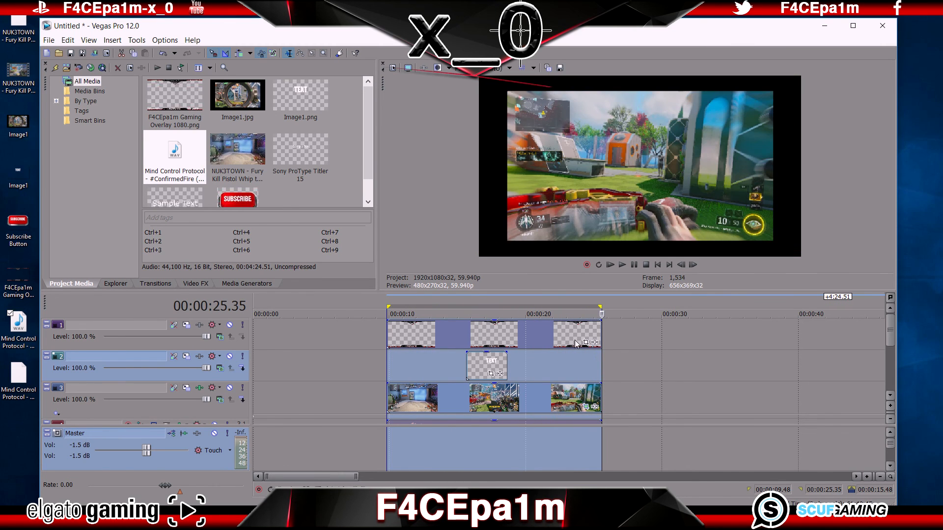
pyautogui.click(48, 40)
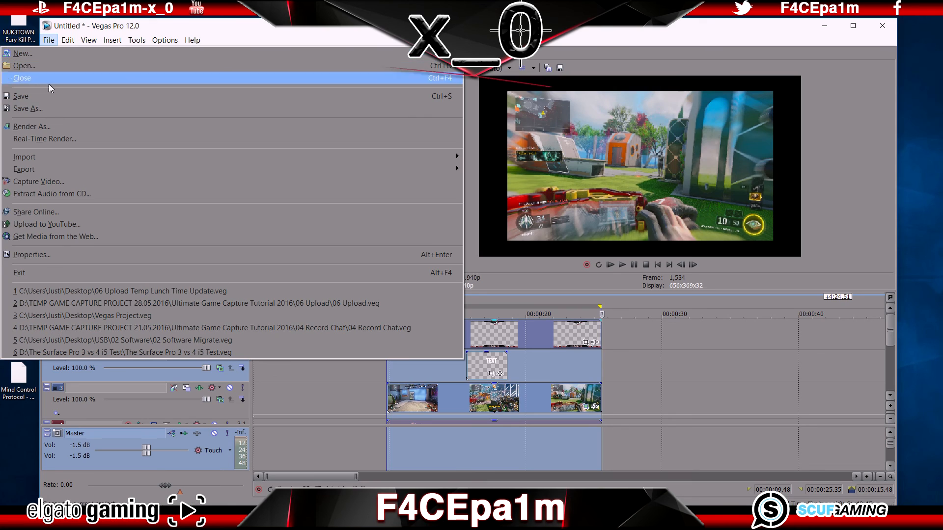
pyautogui.click(64, 127)
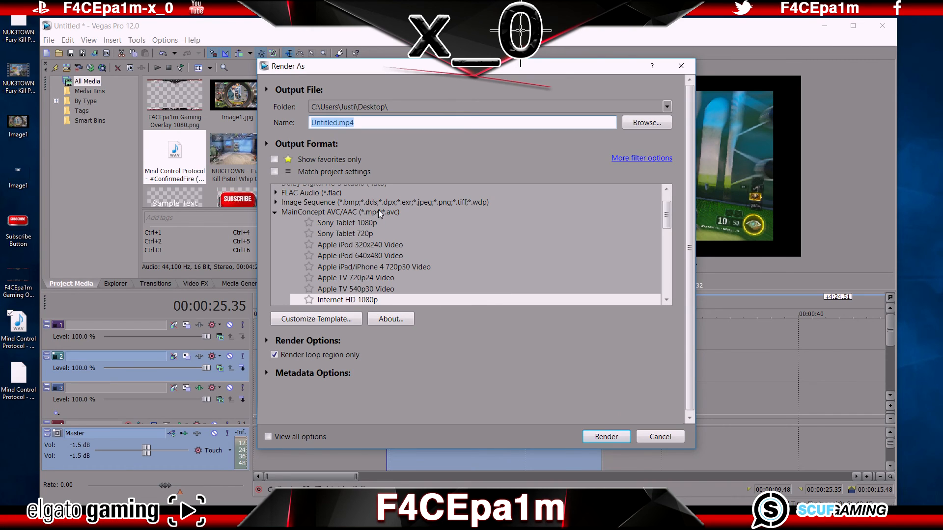
# Step: Choose the Internet HD 1080p template under the MainConcept AVC/AAC output format
pyautogui.click(275, 213)
pyautogui.click(275, 213)
pyautogui.click(275, 213)
pyautogui.click(275, 213)
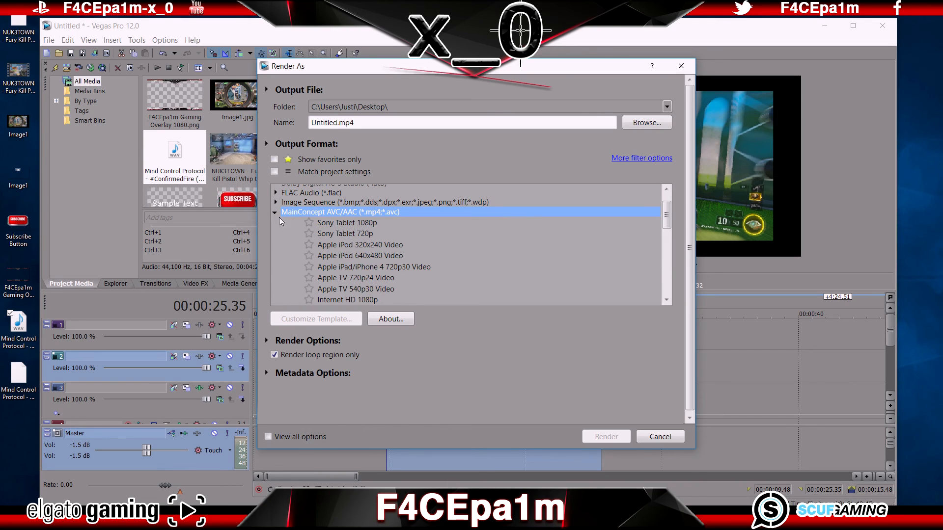
pyautogui.click(381, 300)
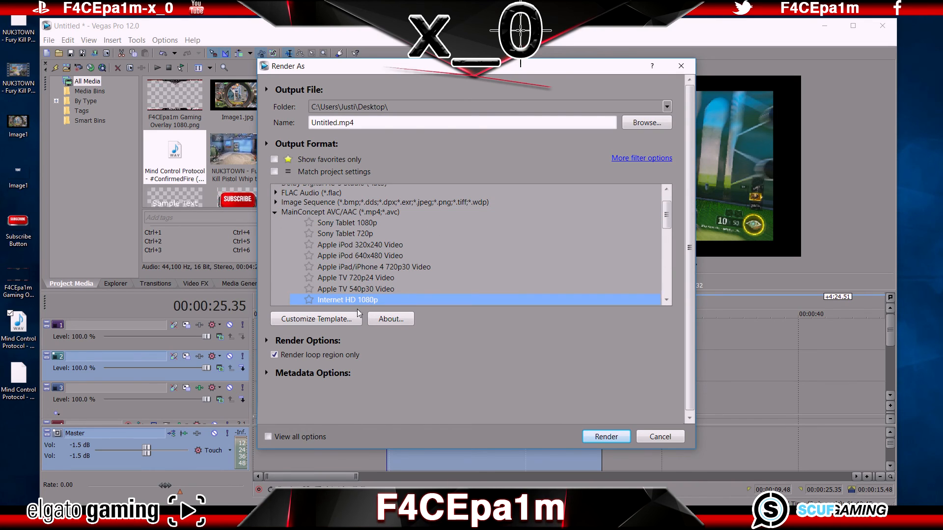
# Step: Customize the template with a 59.940 frame rate, two-pass variable bit rate and 40,000,000 bps maximum and average, and check the audio settings
pyautogui.click(351, 320)
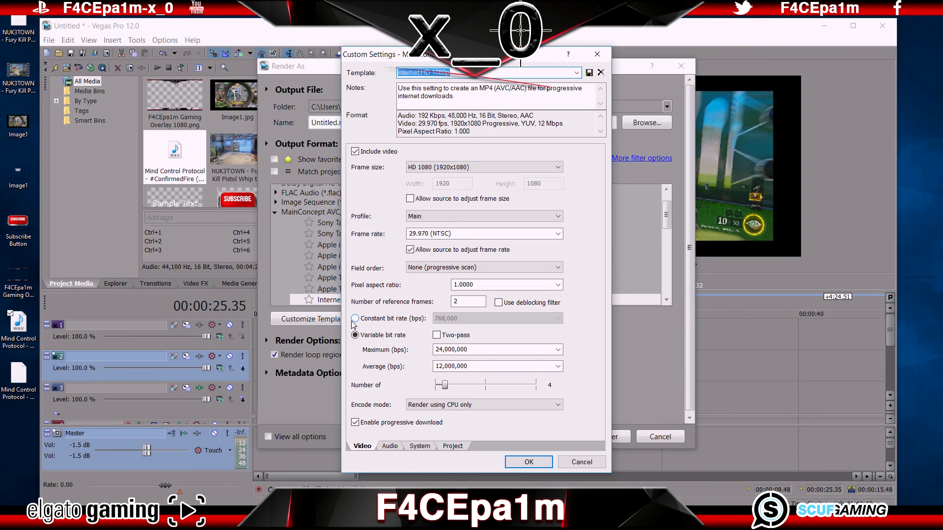
pyautogui.click(373, 448)
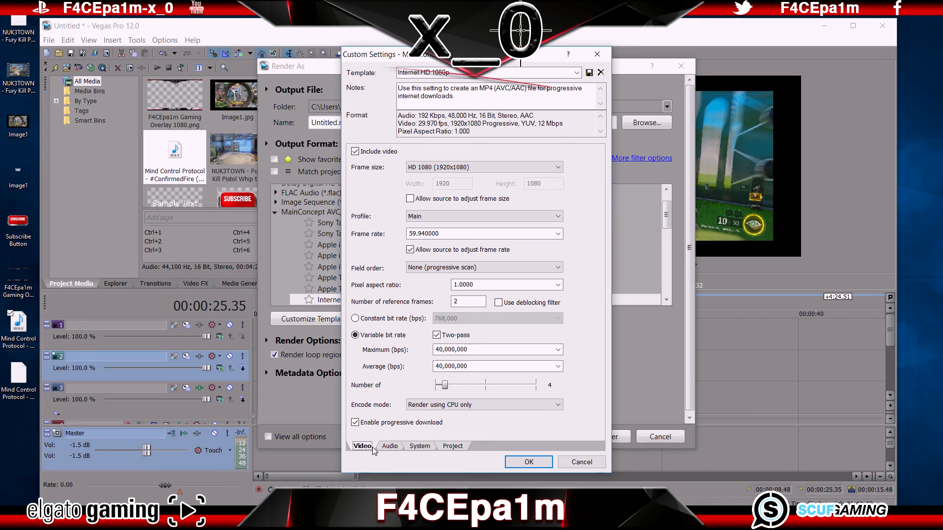
pyautogui.click(395, 448)
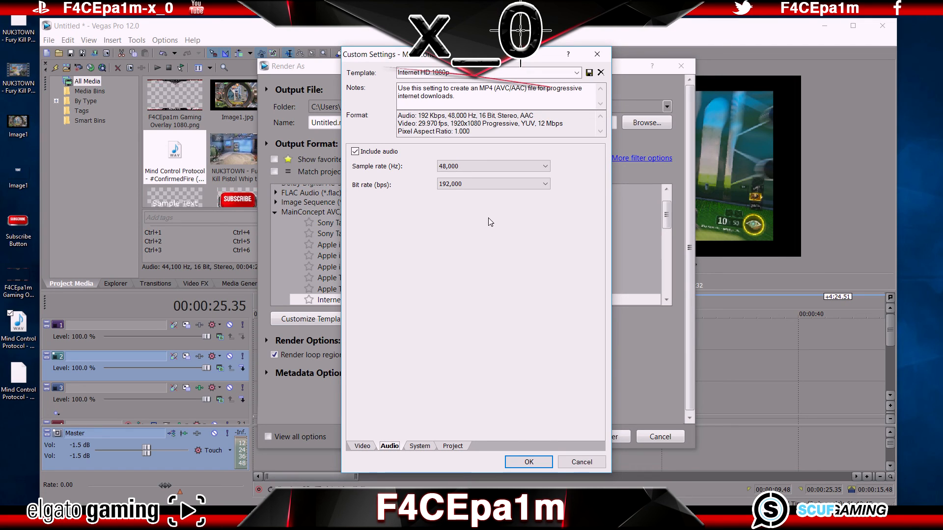
pyautogui.click(363, 446)
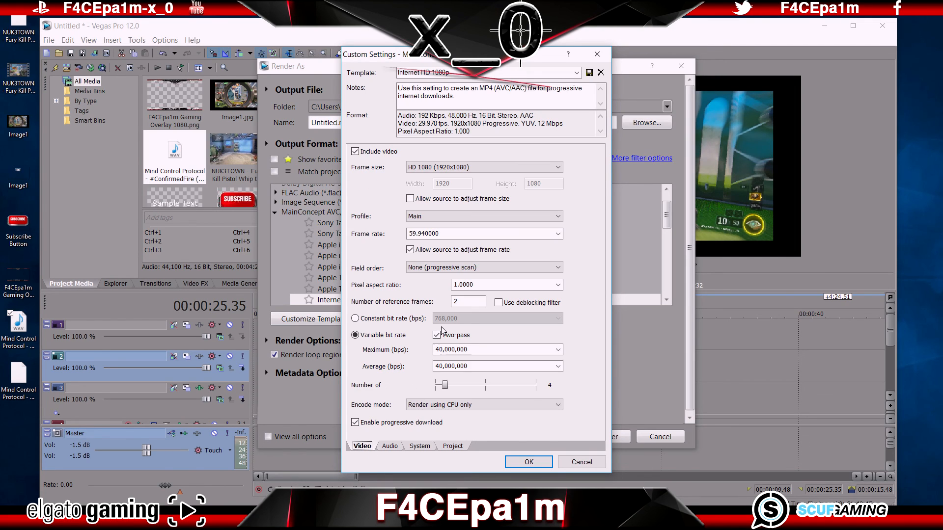
# Step: Save the customized render template as "Custom 1080p 40MBPS" and accept the custom settings
pyautogui.moveTo(461, 73); pyautogui.dragTo(397, 73)
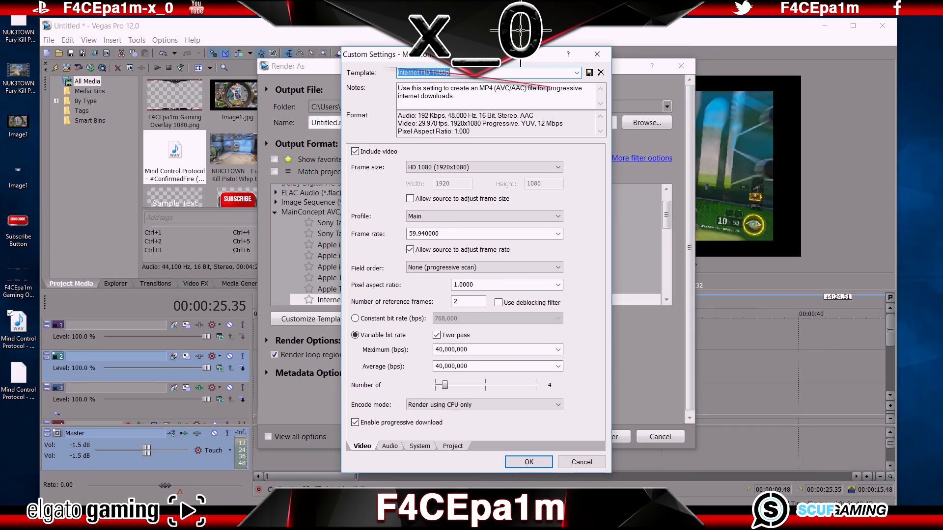
pyautogui.write('Custom 1080p 40MBPS')
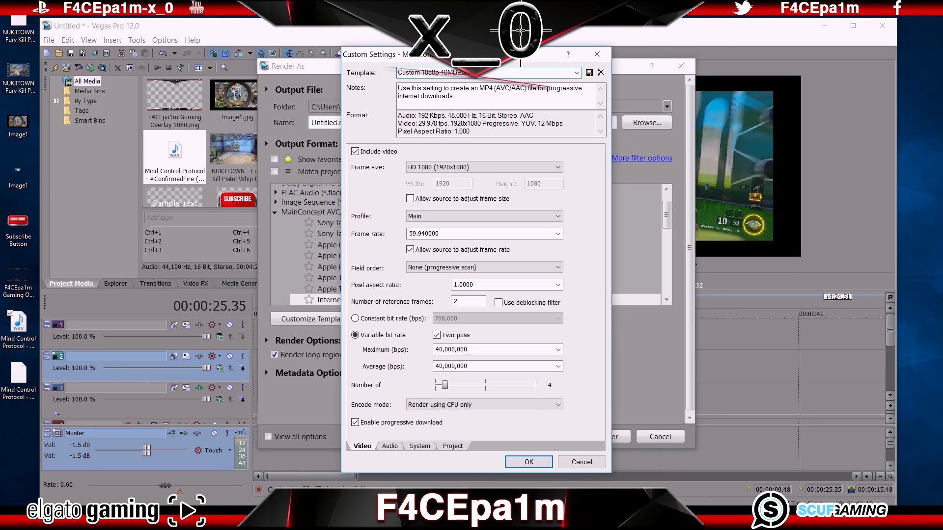
pyautogui.click(590, 72)
pyautogui.click(528, 462)
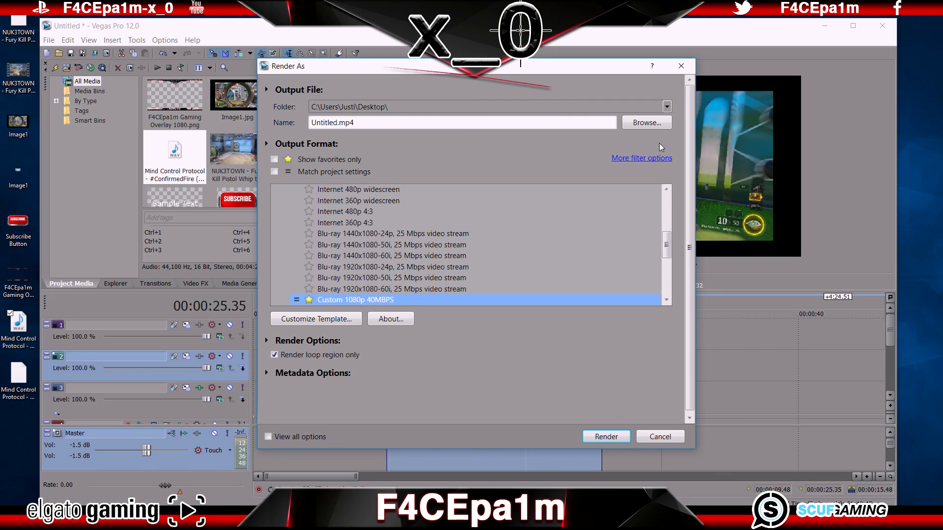
# Step: Set the output file to "My Clip" on the Desktop and start rendering the selected region
pyautogui.click(645, 123)
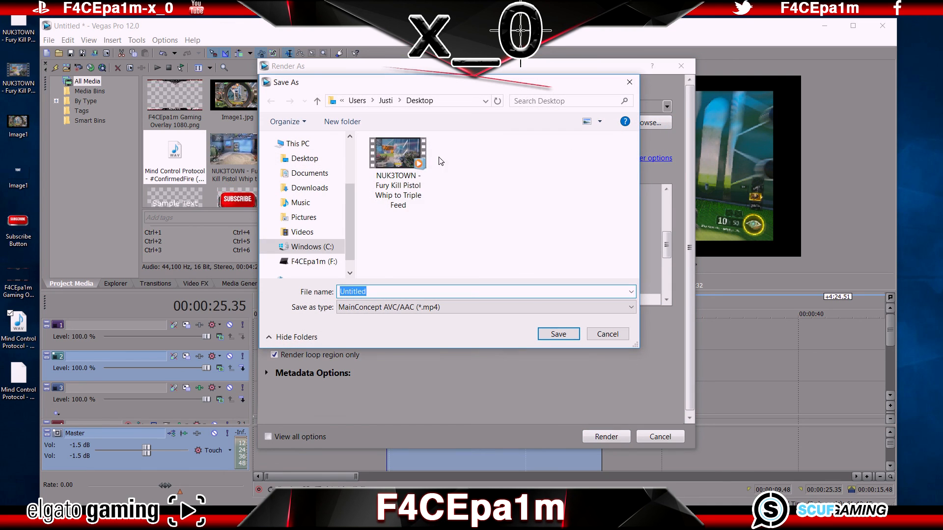
pyautogui.click(318, 158)
pyautogui.write('My Clip')
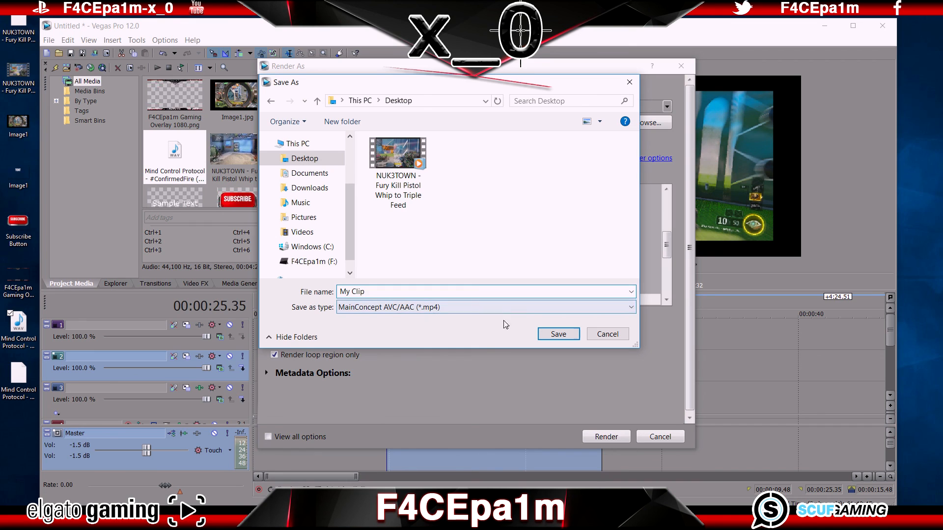
pyautogui.click(569, 335)
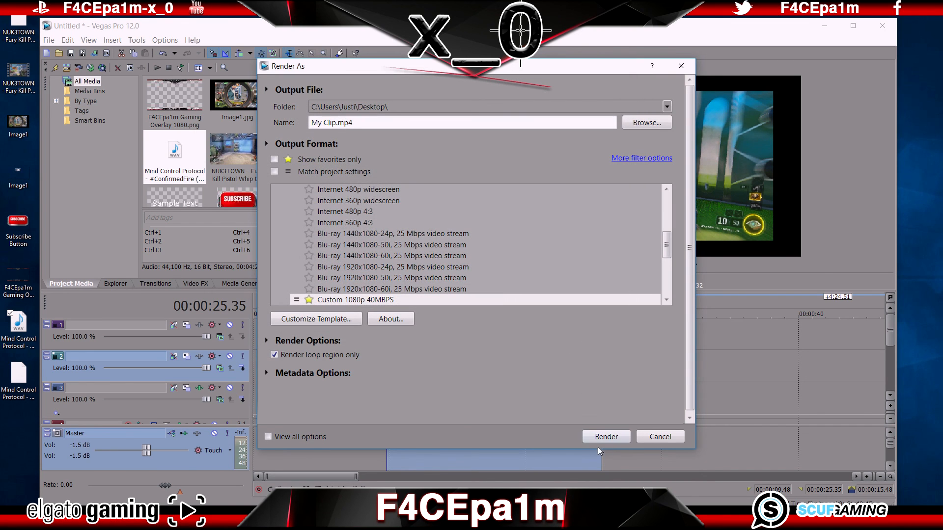
pyautogui.click(624, 437)
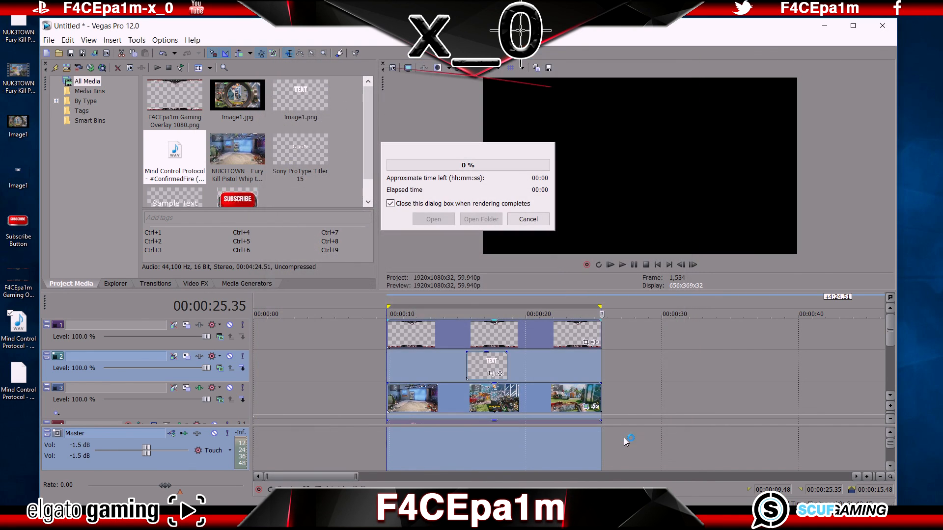